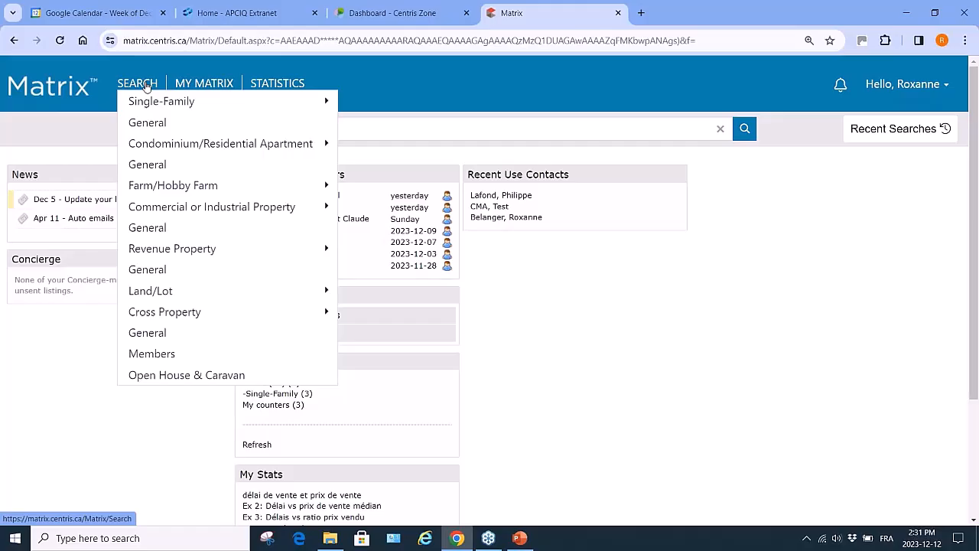
Dismiss the property-type menu and open the Cross Property > General search form
mouse_move(151, 97)
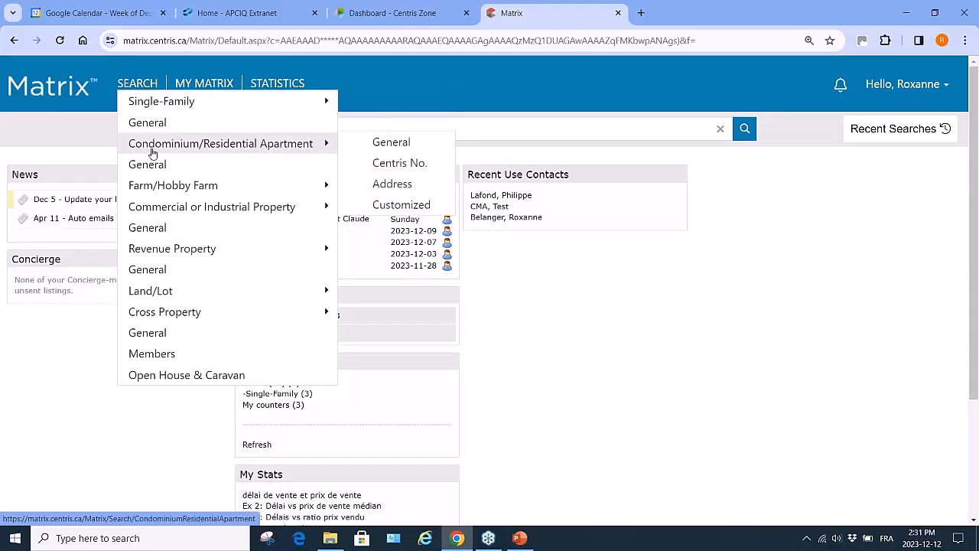
mouse_move(157, 207)
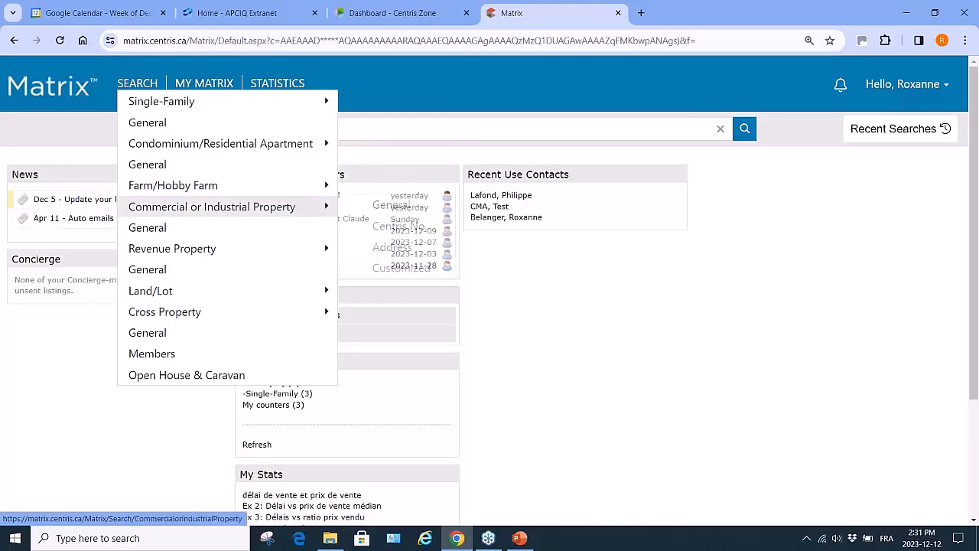
mouse_move(153, 252)
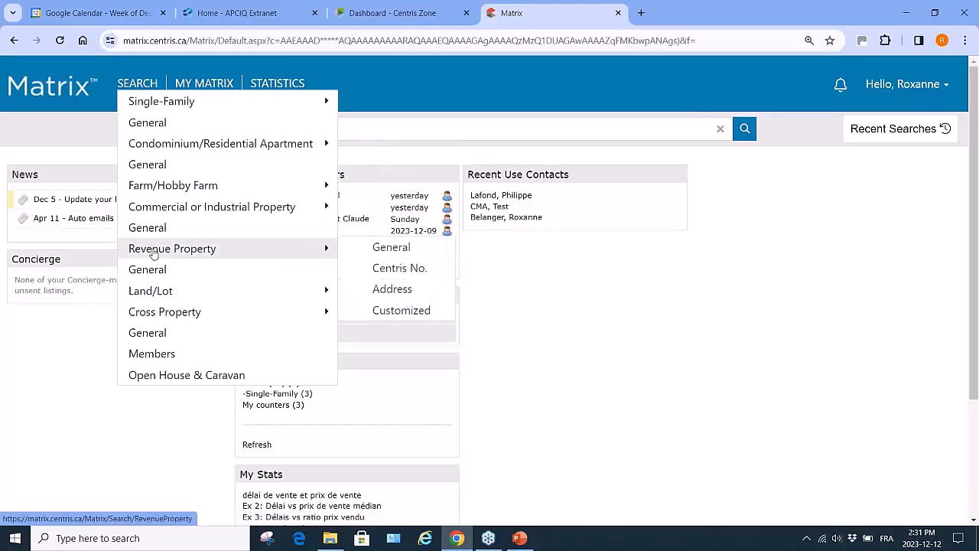
mouse_move(148, 294)
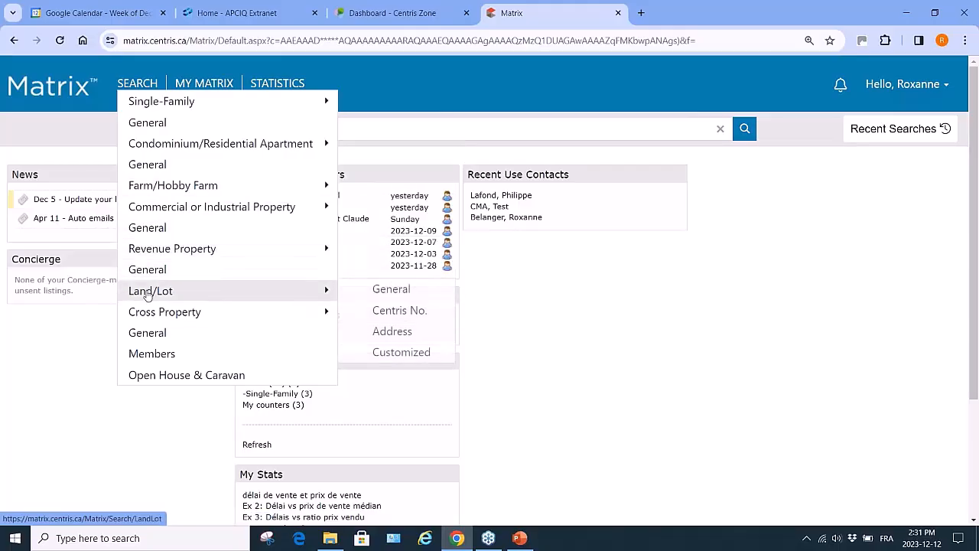
mouse_move(169, 312)
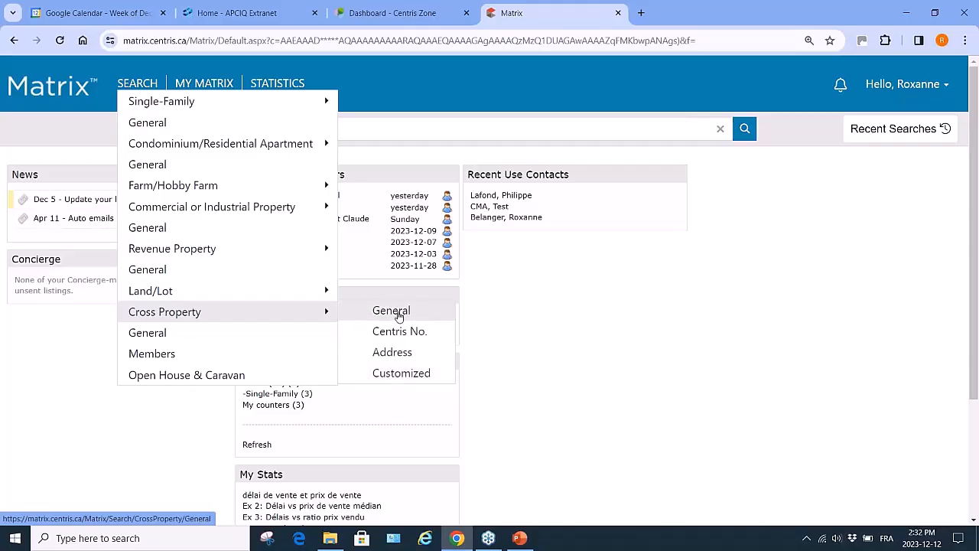
left_click(378, 127)
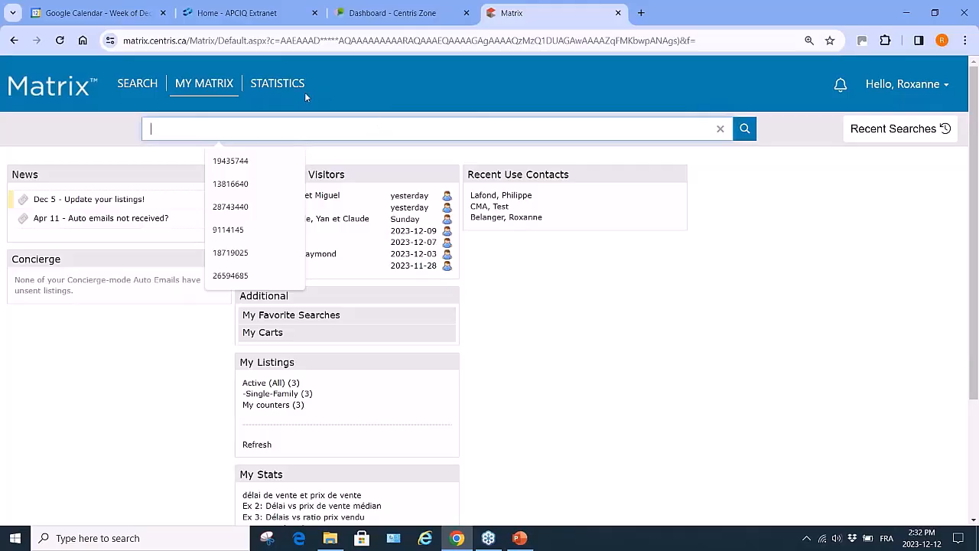
mouse_move(137, 84)
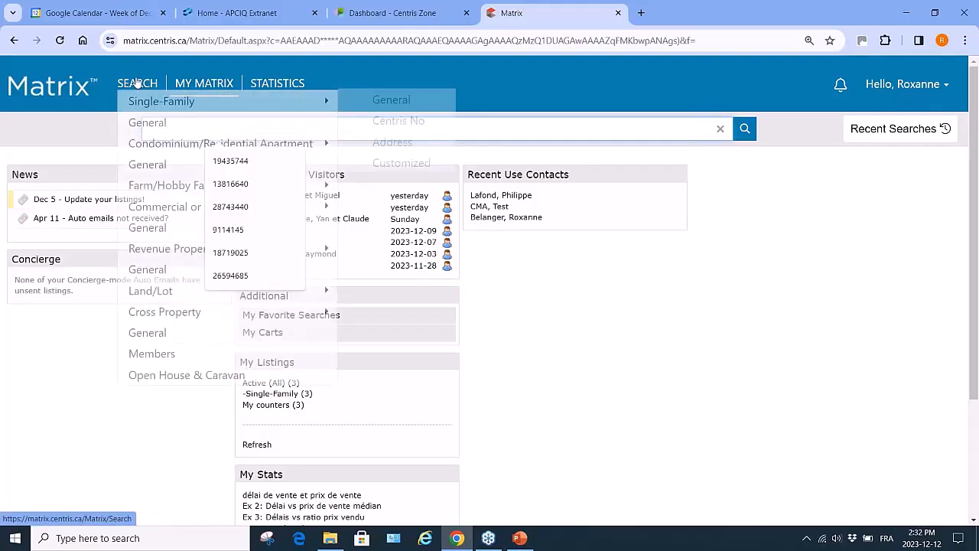
mouse_move(175, 314)
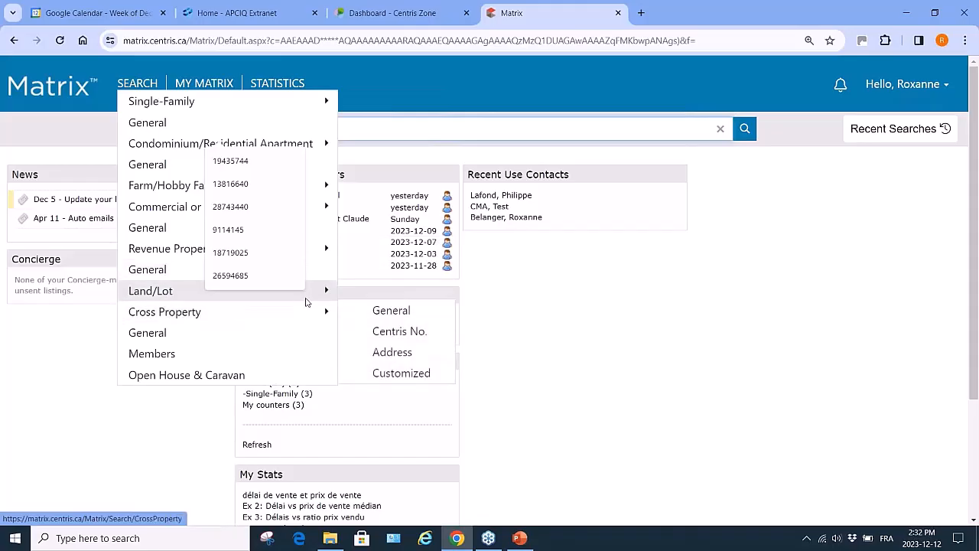
left_click(387, 315)
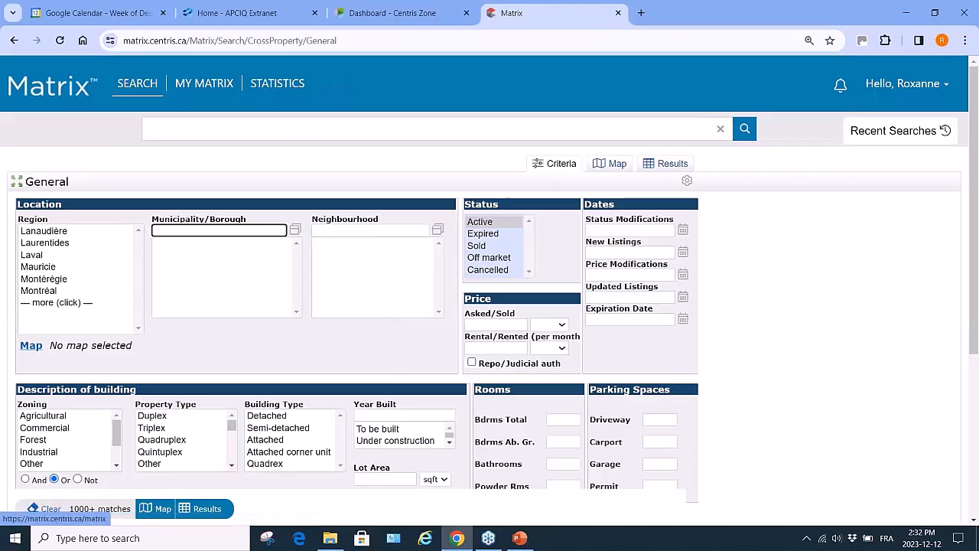
Search Montréal cross-property listings with civic number 950 and show the 21 results
left_click(48, 292)
scroll(203, 355, "down", 1)
scroll(203, 355, "down", 2)
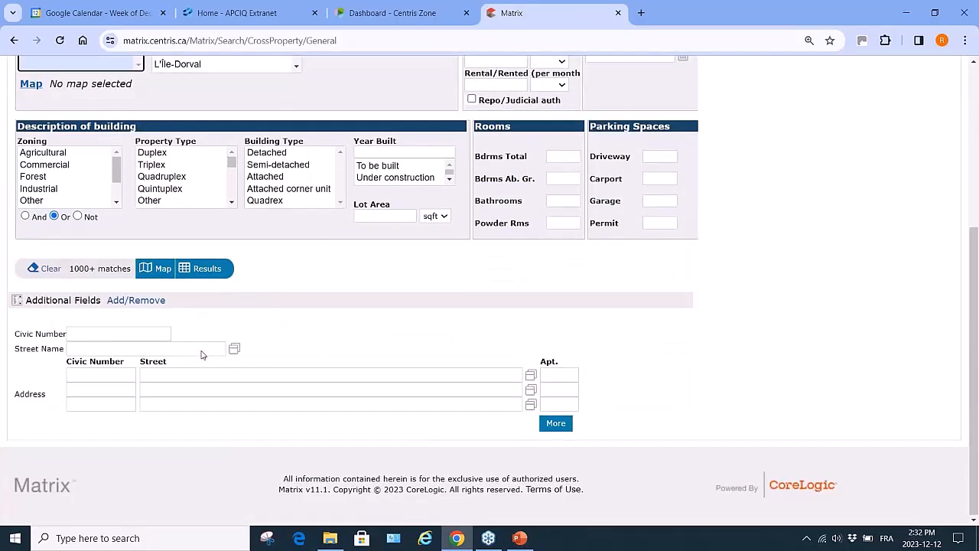
left_click(98, 374)
type("950")
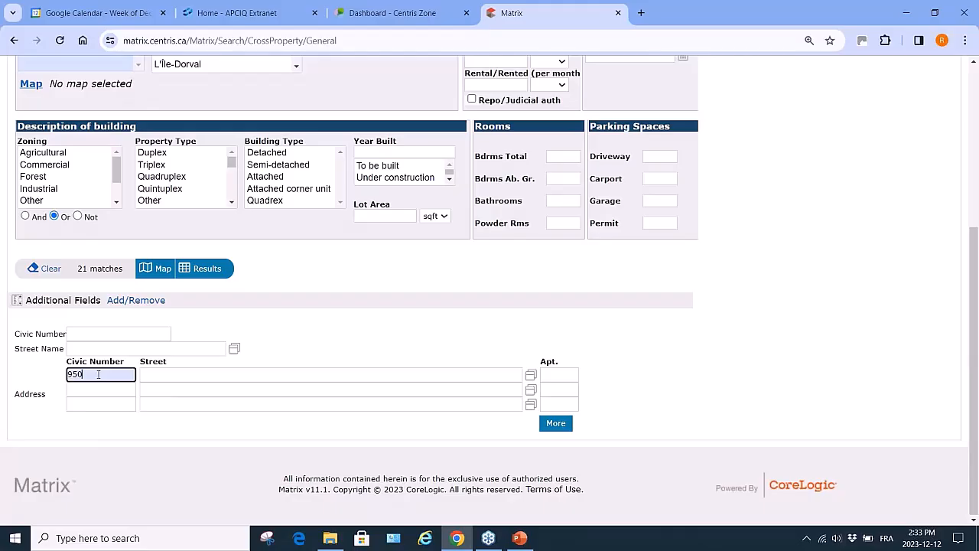
left_click(206, 268)
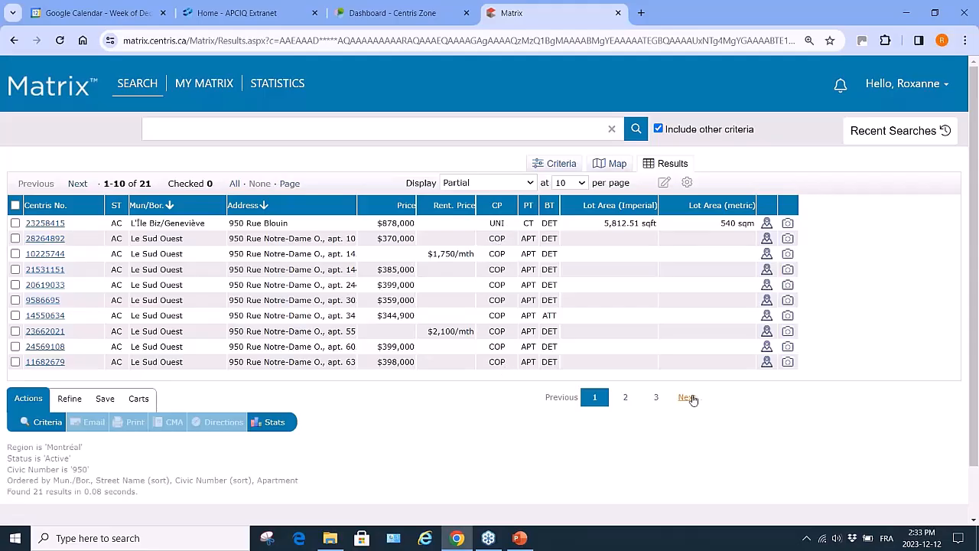
Page forward to the last results page, then back to page 2 (listings 11–20)
left_click(691, 398)
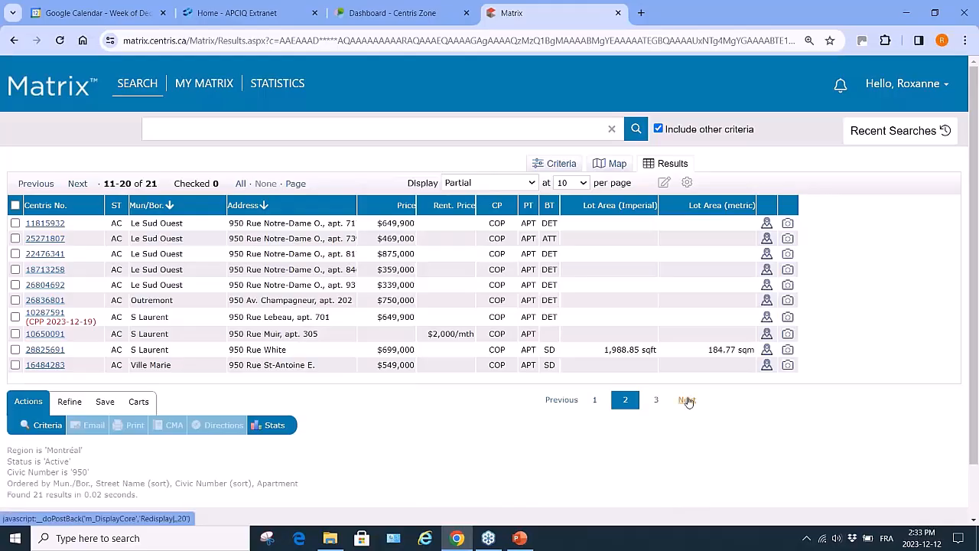
left_click(686, 400)
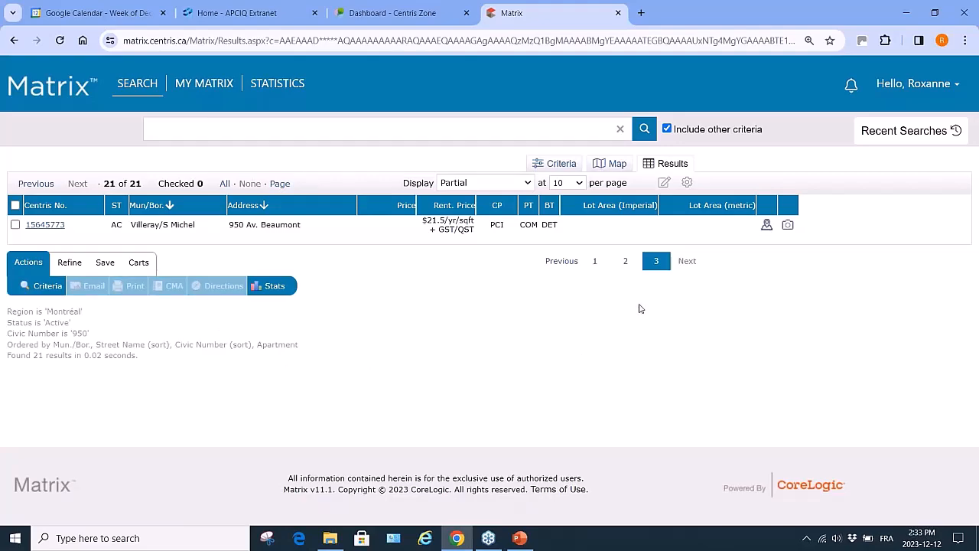
left_click(559, 262)
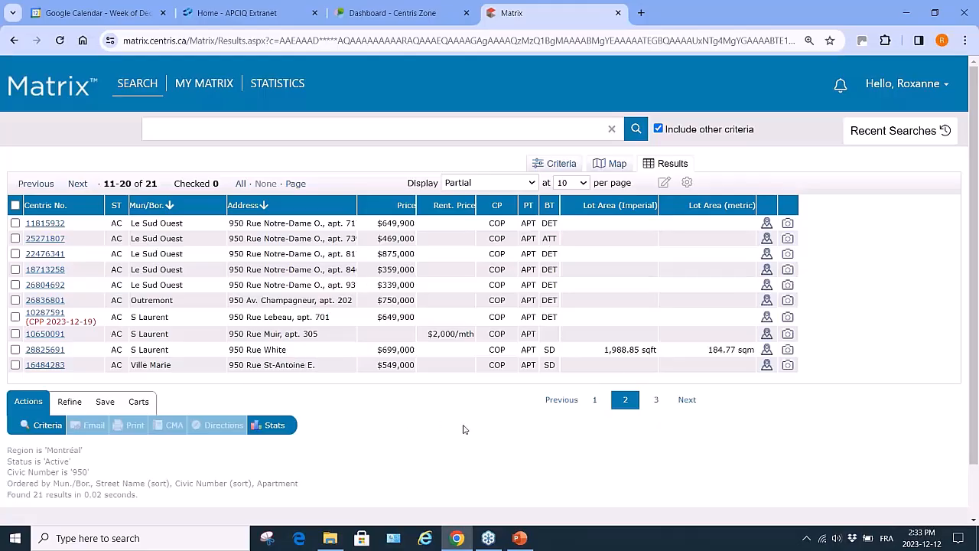
mouse_move(132, 86)
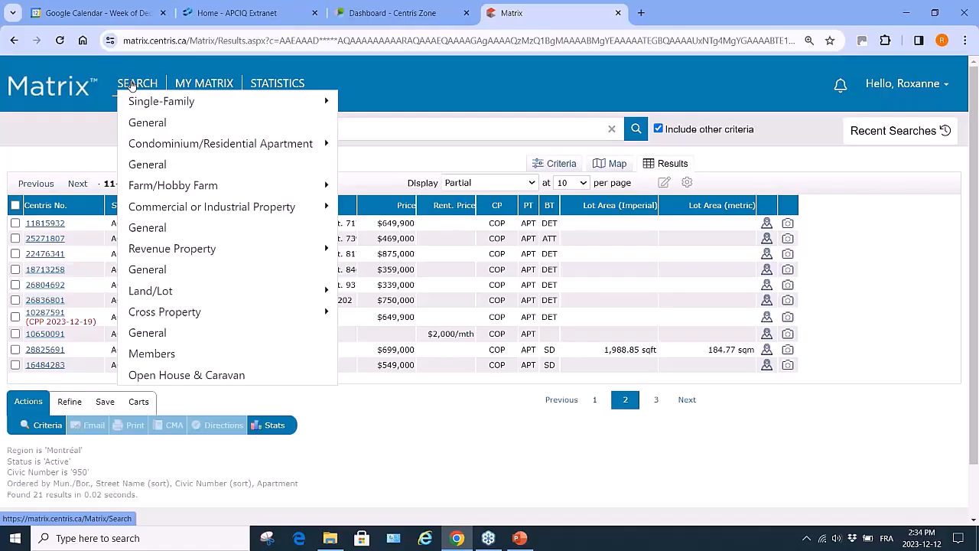
Start a blank Single-Family > General search from the SEARCH menu
mouse_move(204, 85)
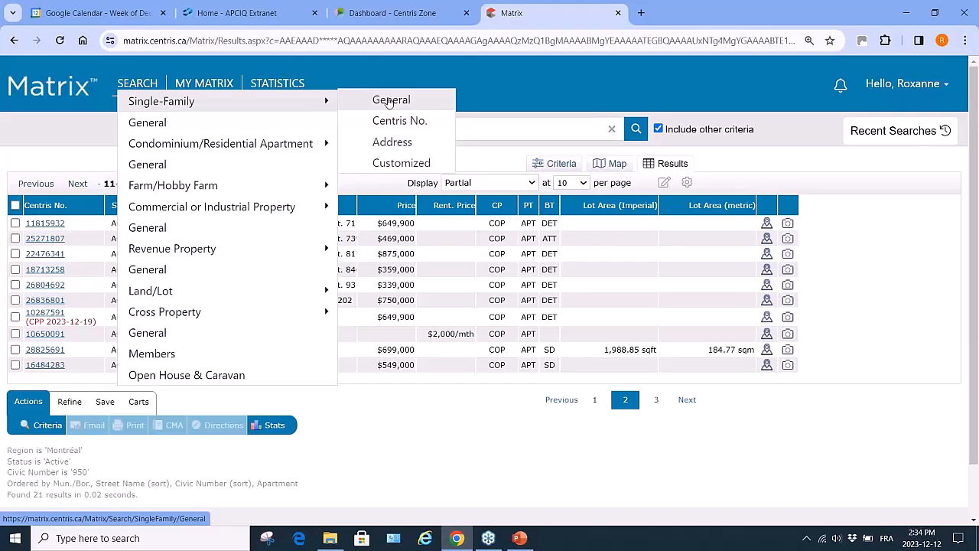
left_click(388, 101)
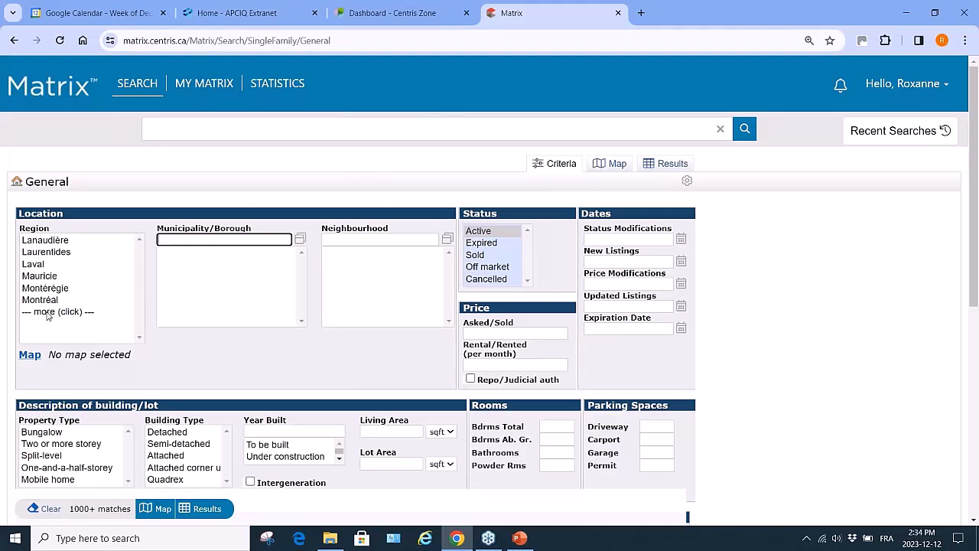
Expand the full region list, select Estrie and browse its municipalities
left_click(48, 312)
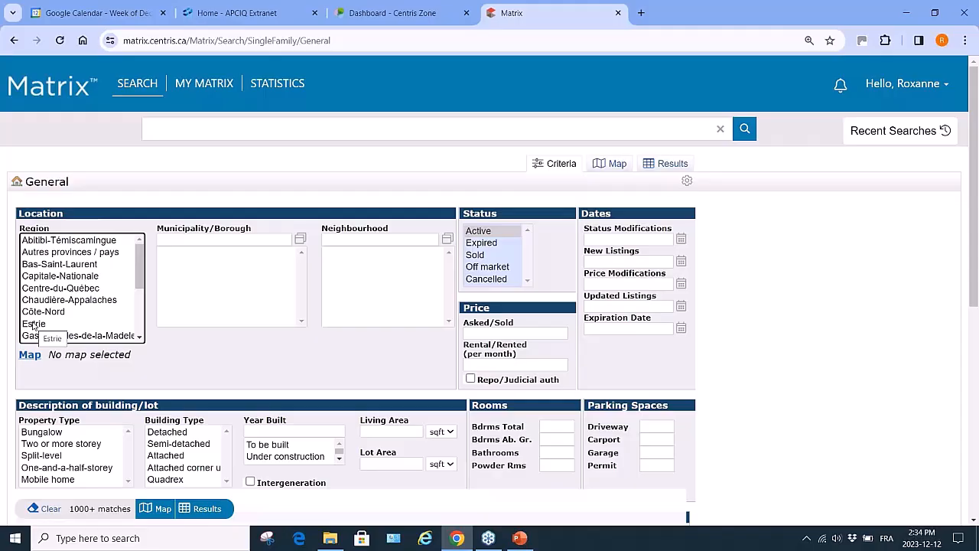
left_click(34, 324)
scroll(182, 334, "down", 10)
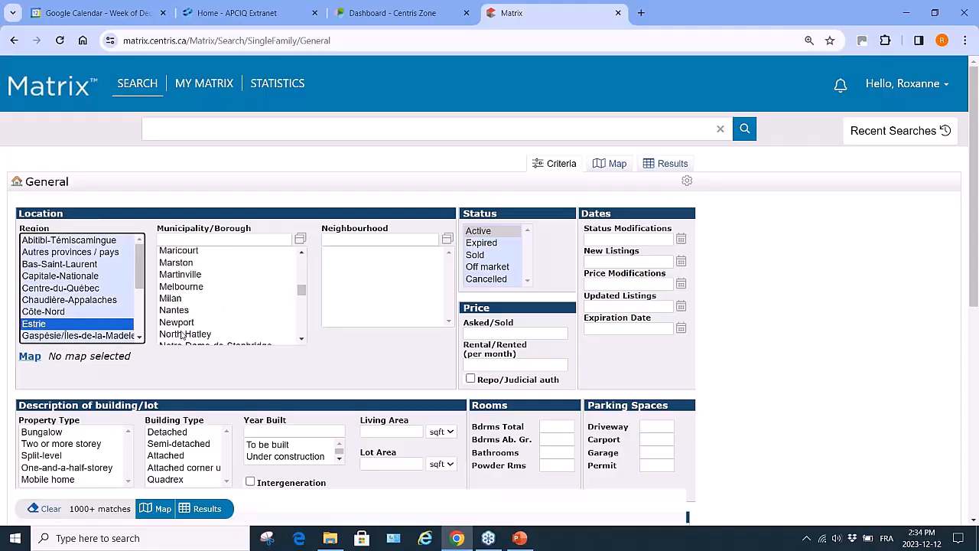
scroll(182, 334, "down", 8)
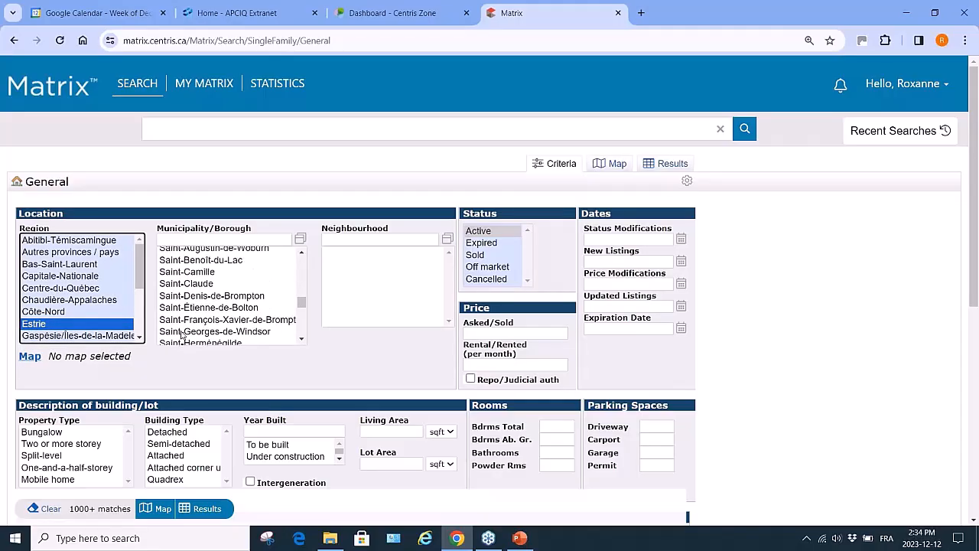
scroll(182, 334, "down", 10)
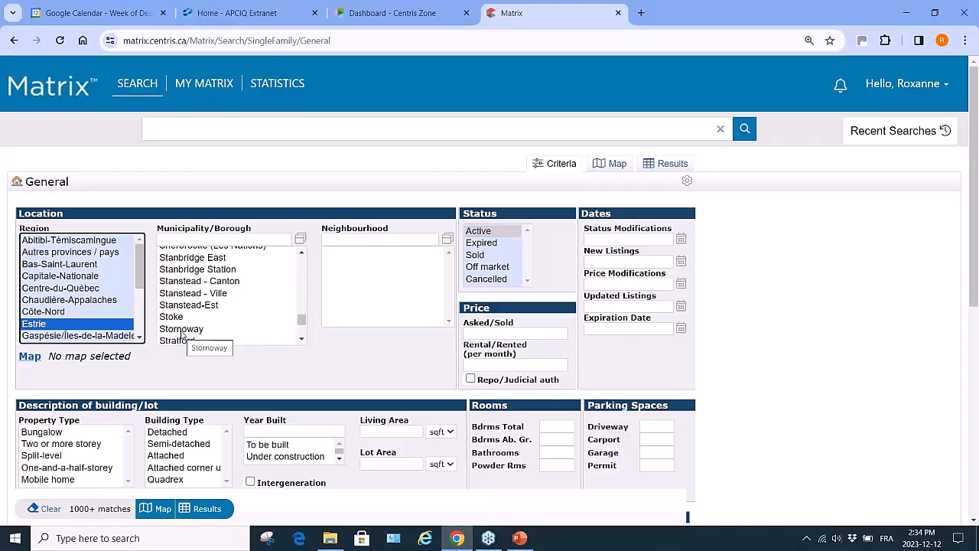
scroll(182, 335, "up", 2)
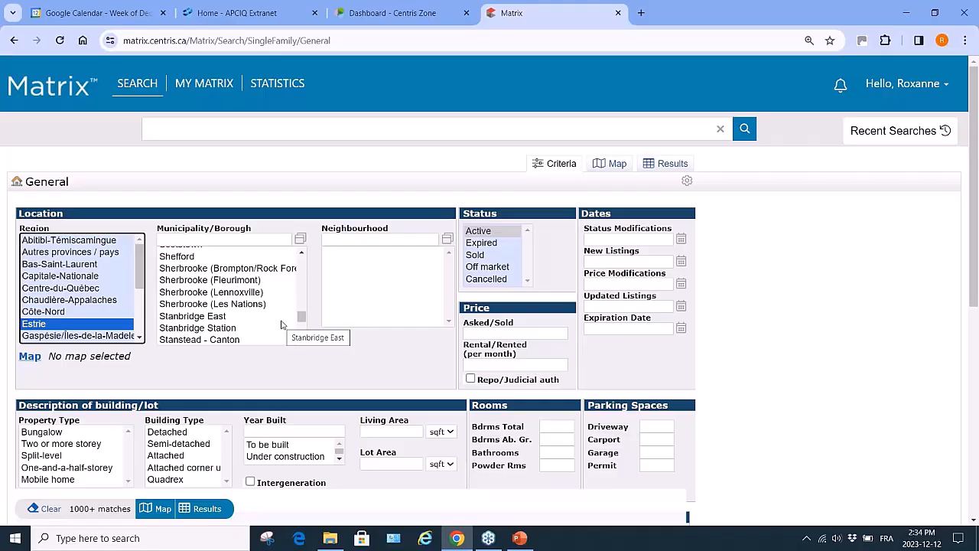
left_click(191, 377)
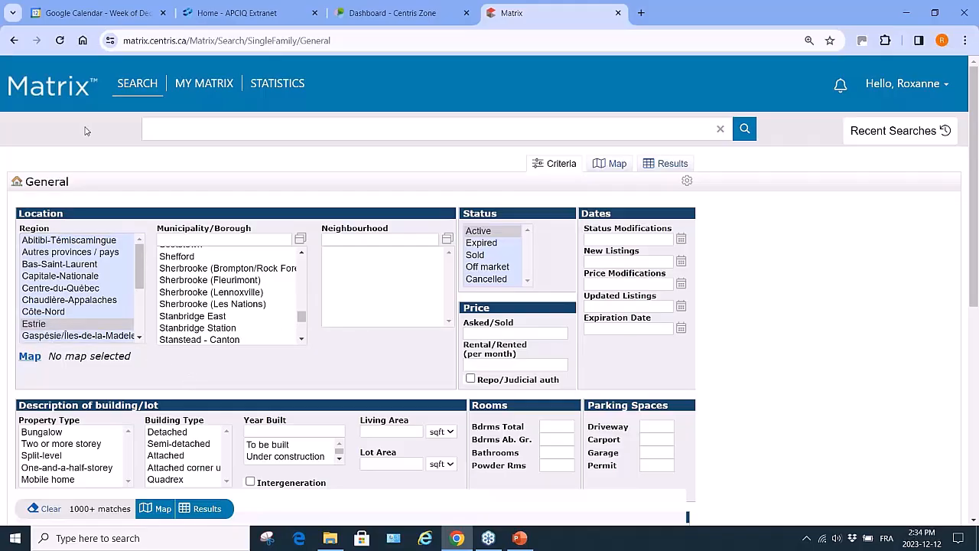
Reload a blank Single-Family General search form
mouse_move(137, 83)
mouse_move(230, 101)
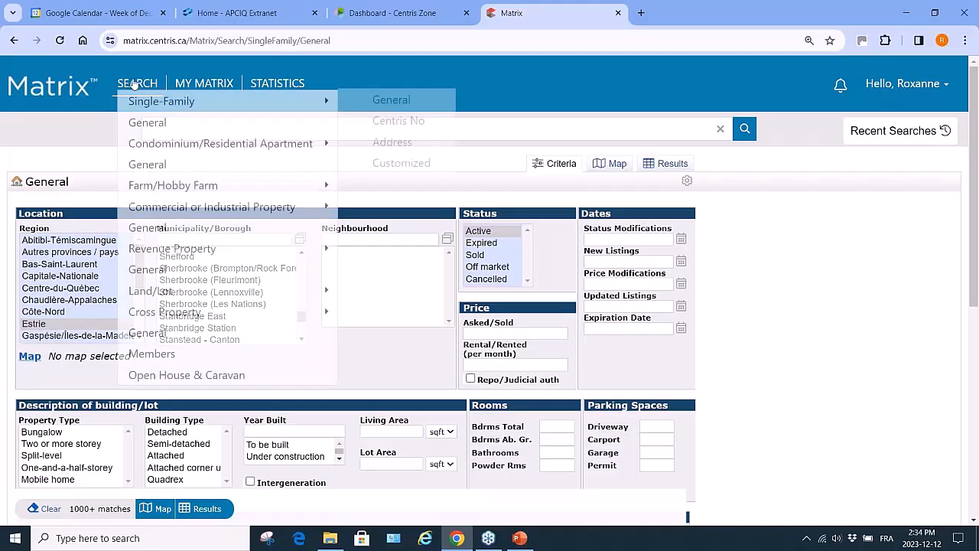
left_click(391, 100)
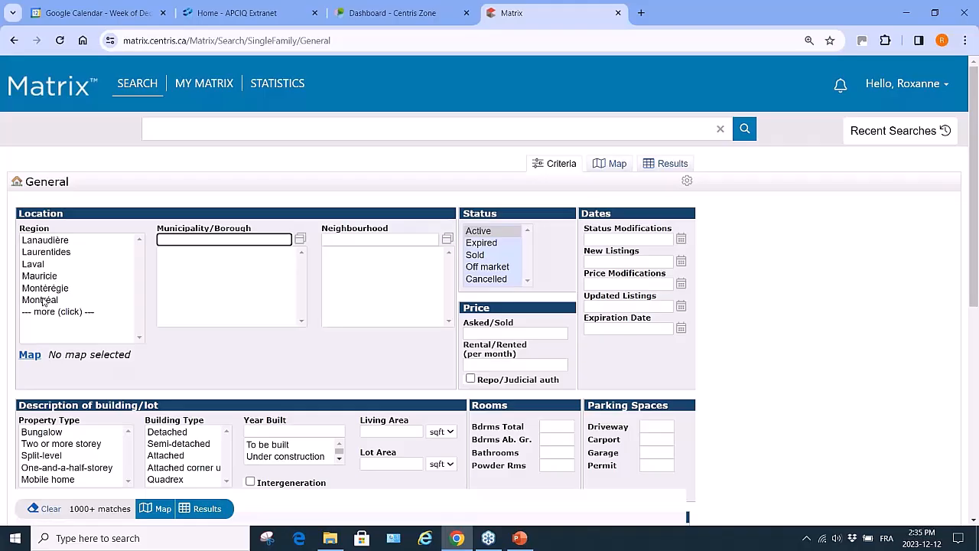
Limit the search to the Montréal region and the Ahuntsic-Cartierville borough, giving 102 matches
left_click(44, 299)
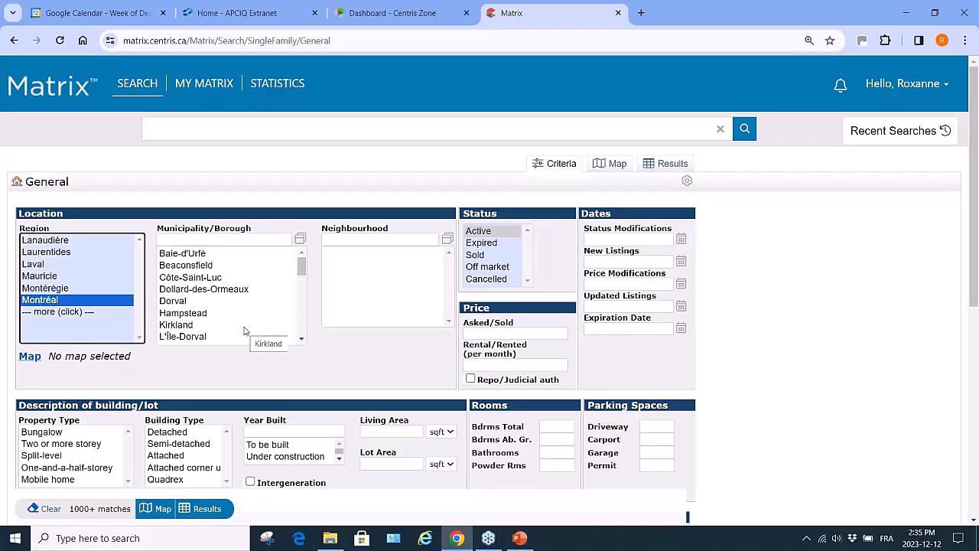
scroll(212, 318, "down", 4)
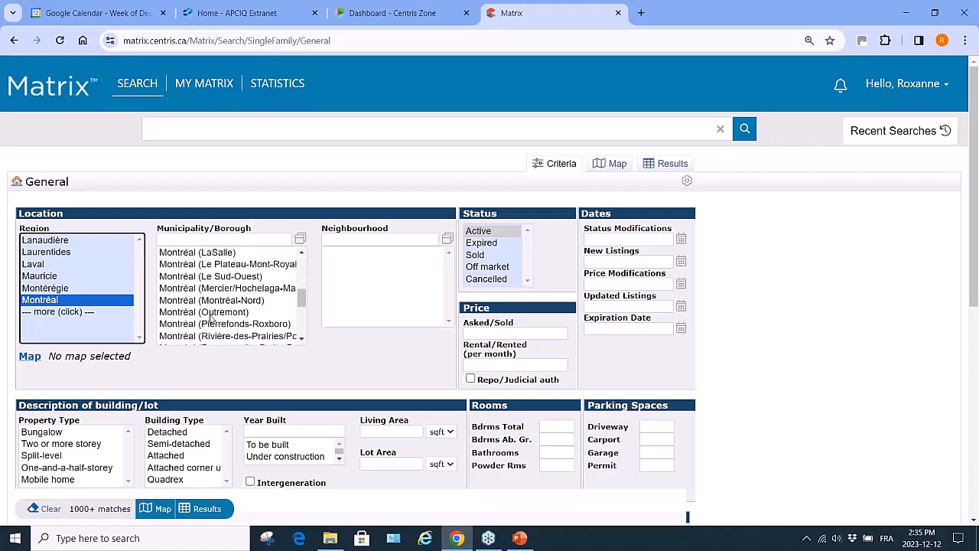
scroll(211, 318, "up", 3)
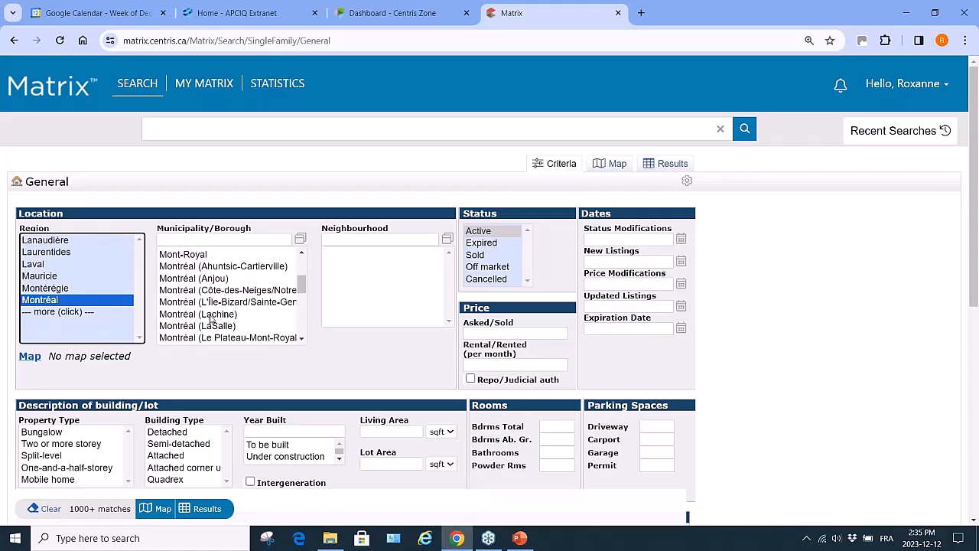
left_click(238, 267)
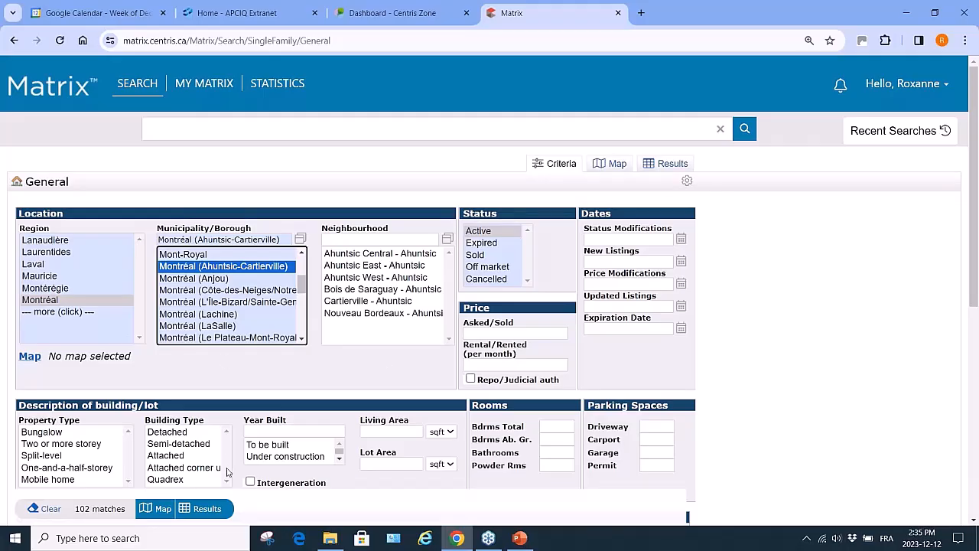
Toggle the Anjou and Côte-des-Neiges boroughs, then deselect Laval and Montréal to clear all regions
left_click(177, 278)
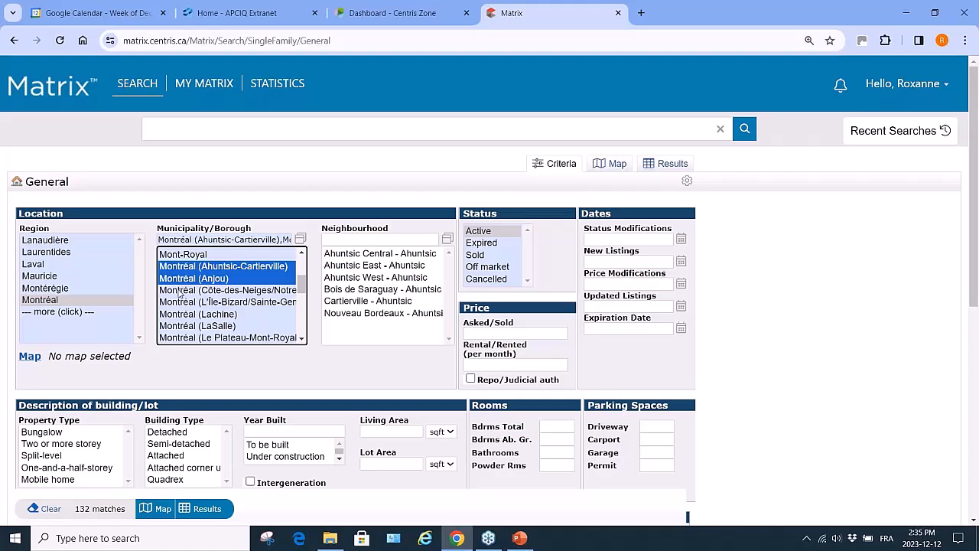
left_click(180, 291)
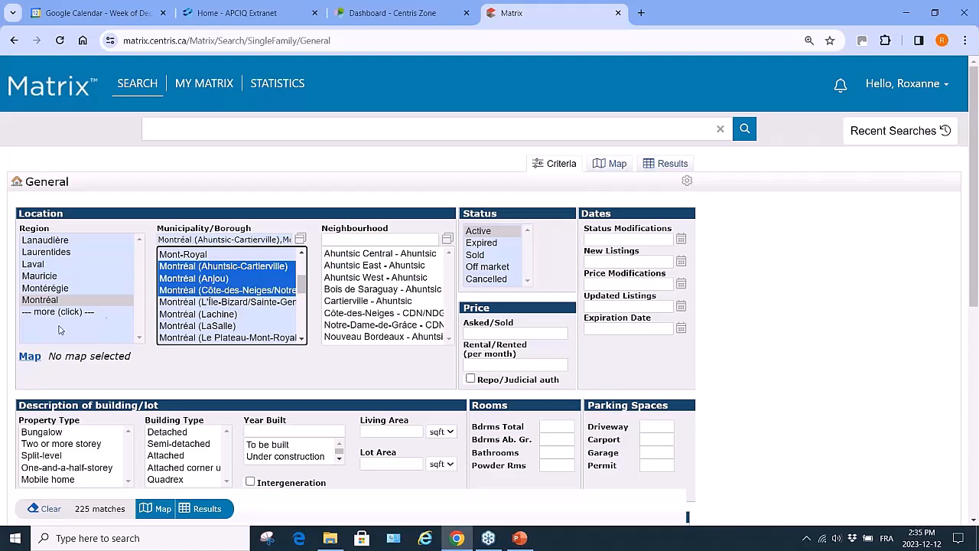
left_click(38, 266, "ctrl")
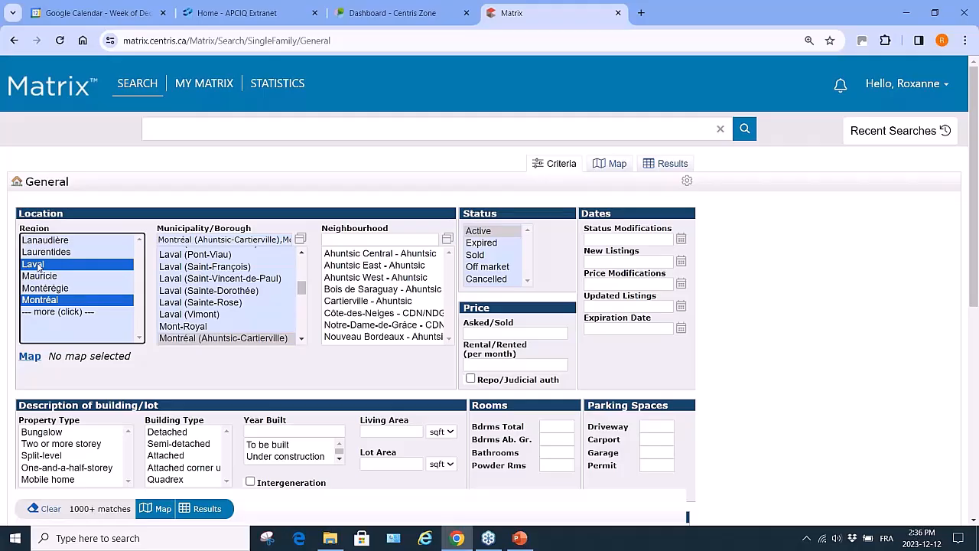
left_click(38, 265, "ctrl")
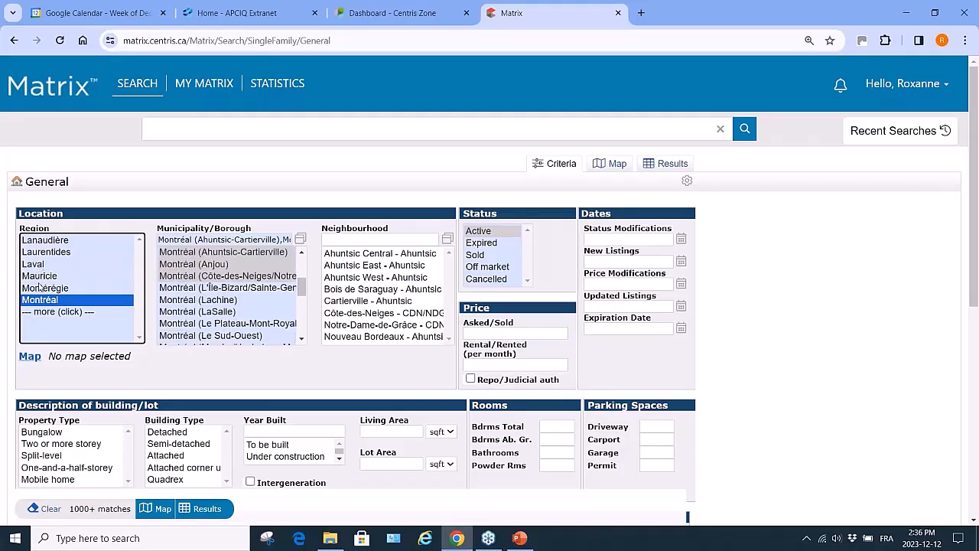
left_click(43, 300, "ctrl")
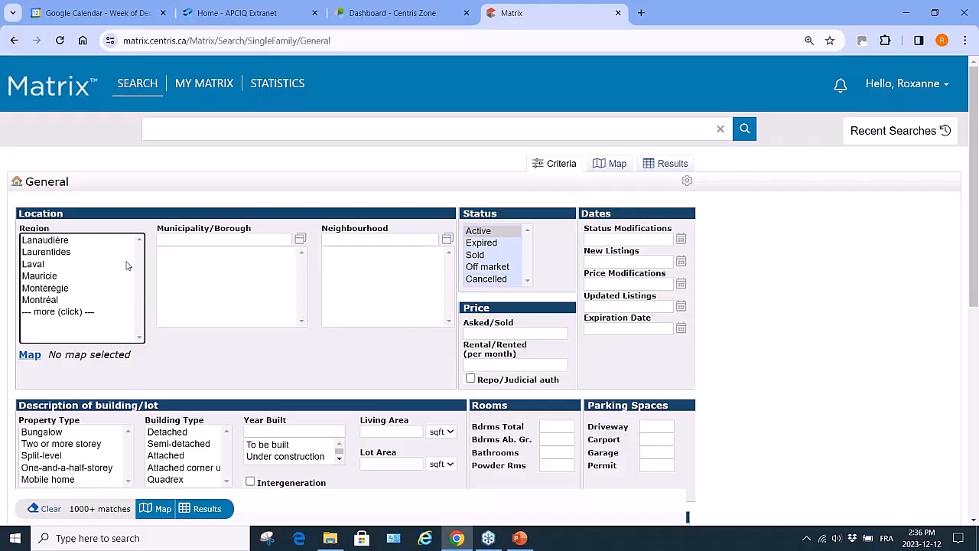
Show the results on a map and jump to the target Montréal street address
left_click(29, 356)
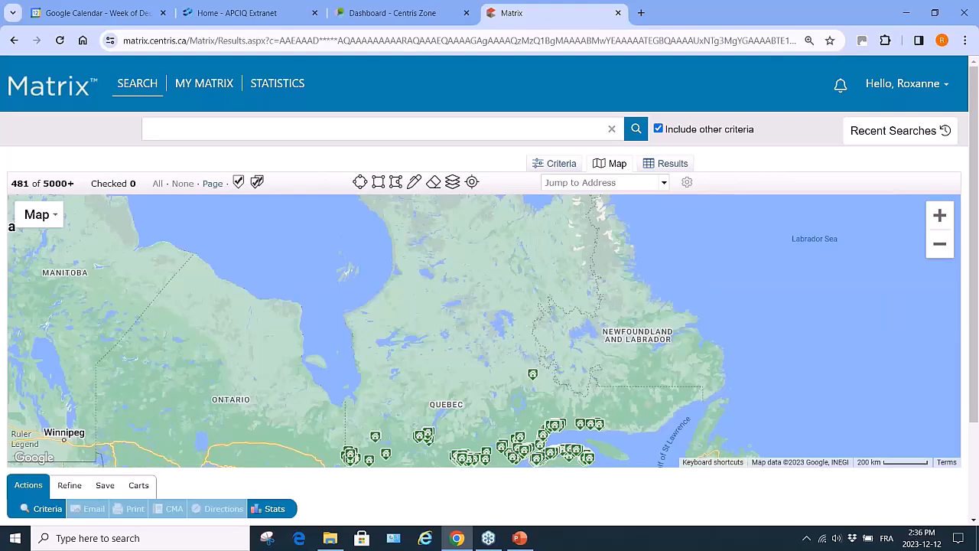
left_click(552, 181)
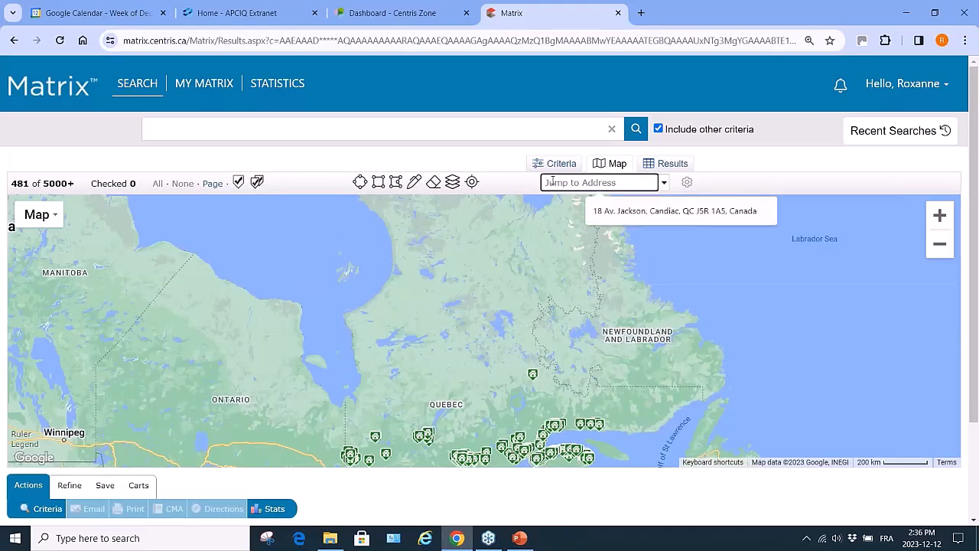
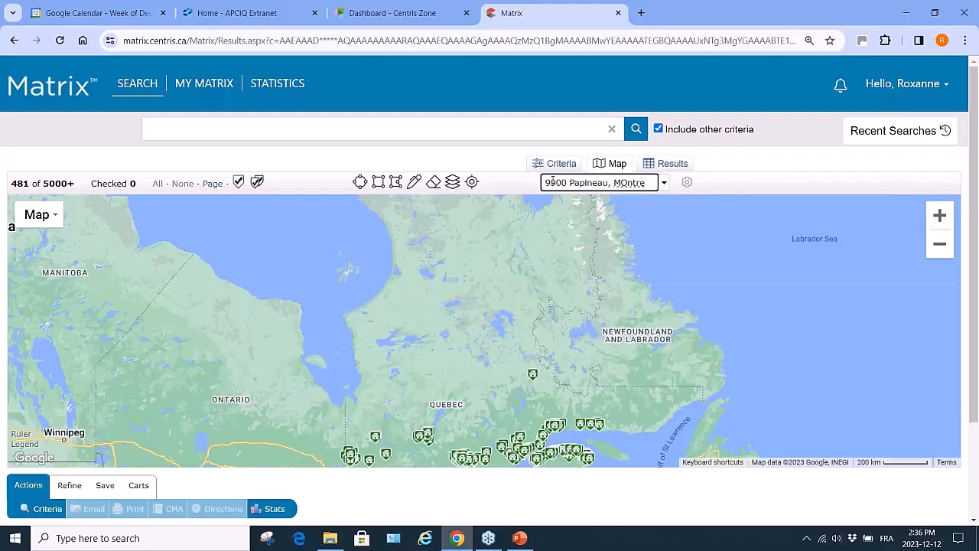
key("Return")
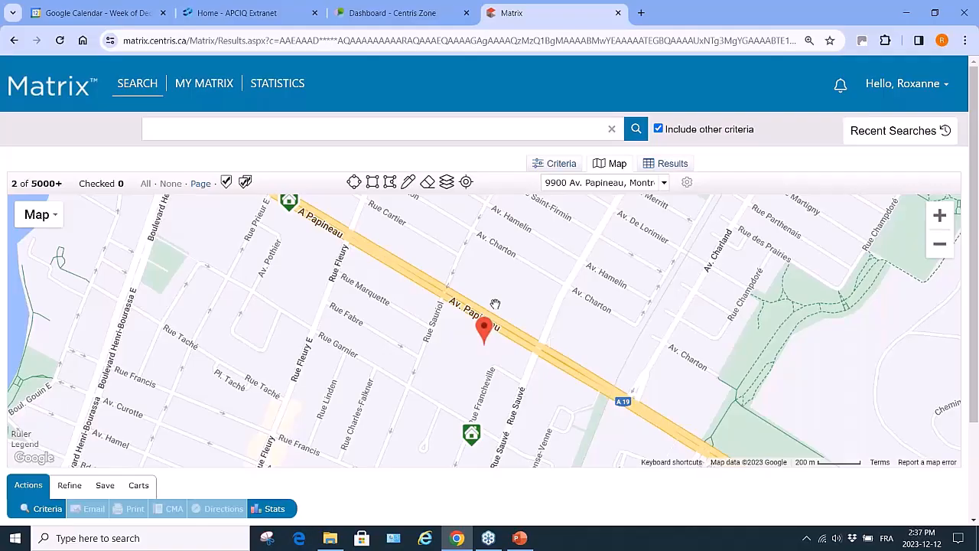
Pan around the address marker and view, then close, its address details
scroll(496, 304, "down", 1)
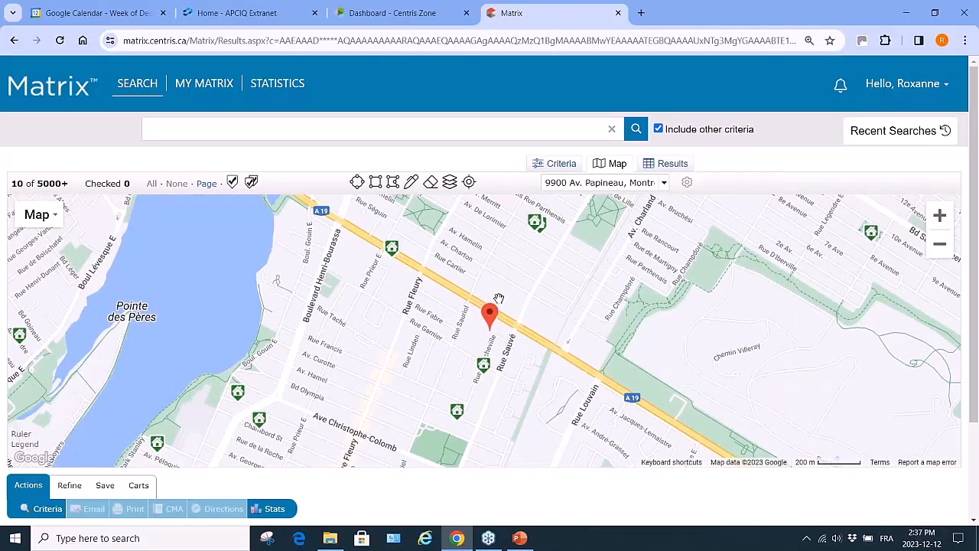
mouse_move(491, 313)
left_mouse_down()
mouse_move(498, 294)
mouse_move(462, 348)
left_mouse_up()
left_click(463, 348)
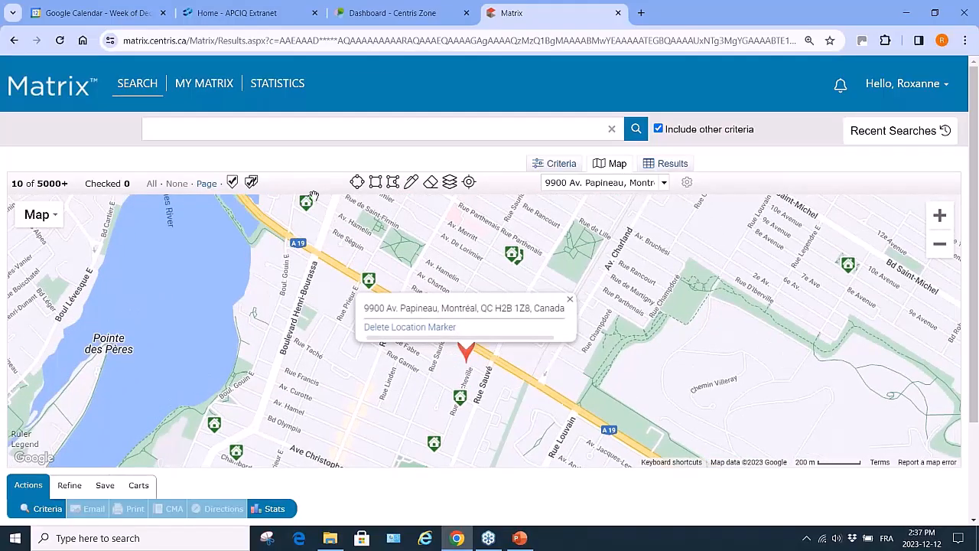
left_click(570, 299)
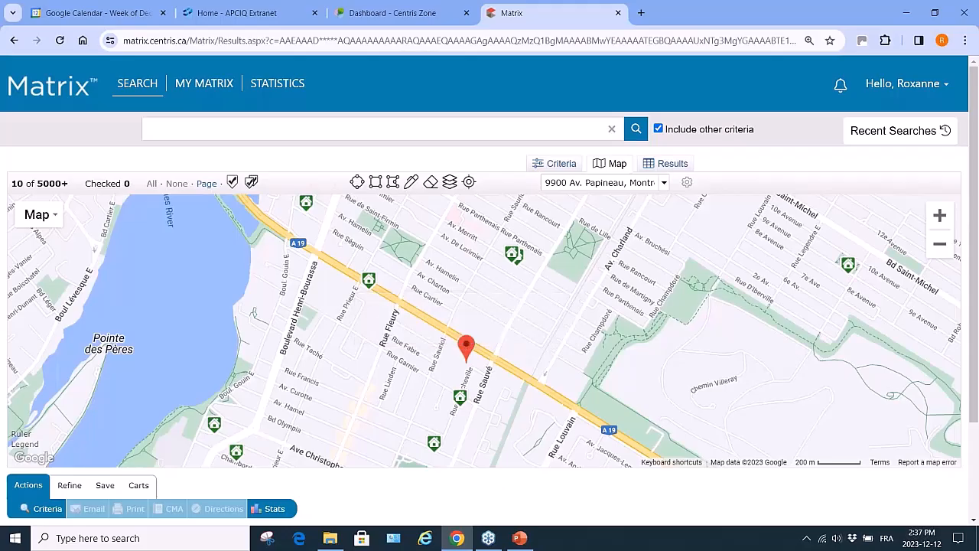
Draw a radius circle around the address marker, cutting matches to 9, and zoom out to view it
left_click(357, 182)
mouse_move(471, 339)
left_mouse_down()
mouse_move(603, 339)
mouse_move(682, 320)
left_mouse_up()
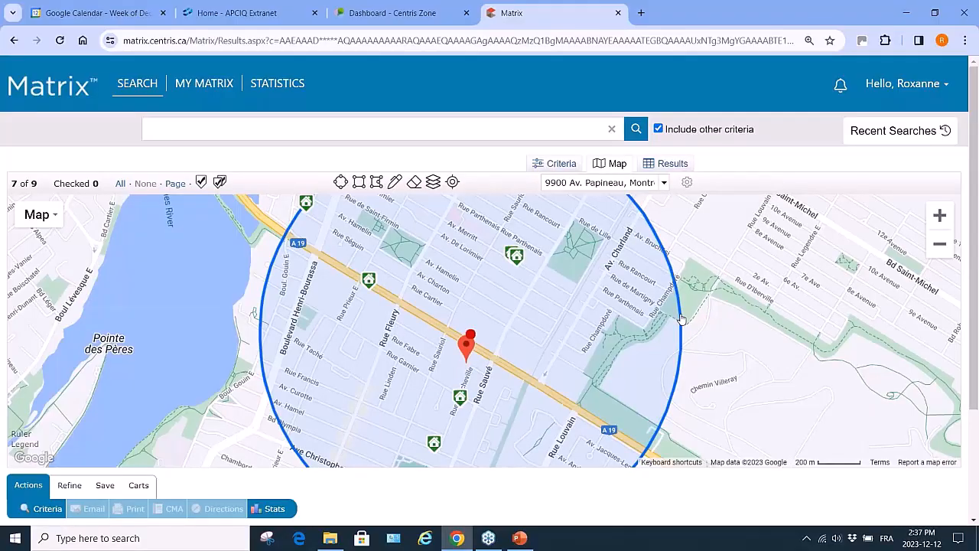
left_click(940, 246)
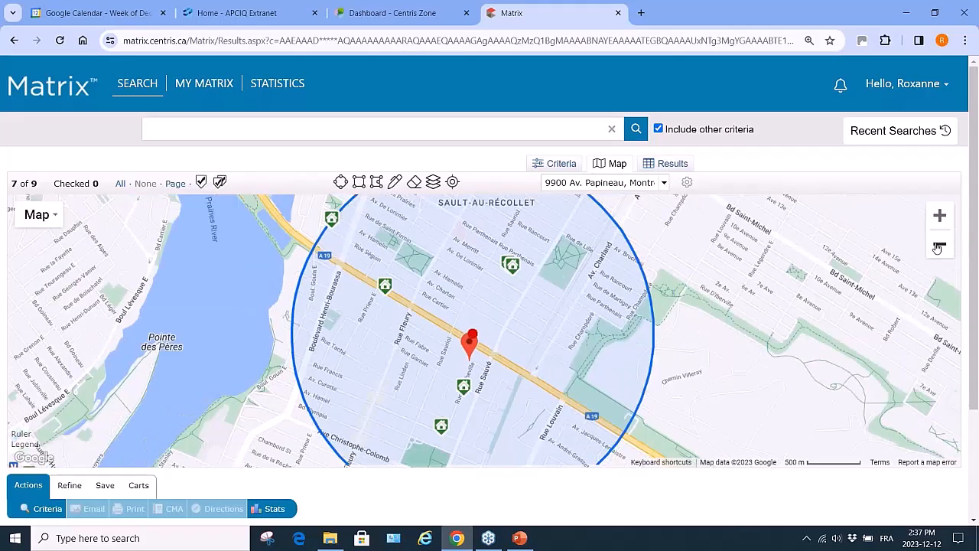
left_click(939, 247)
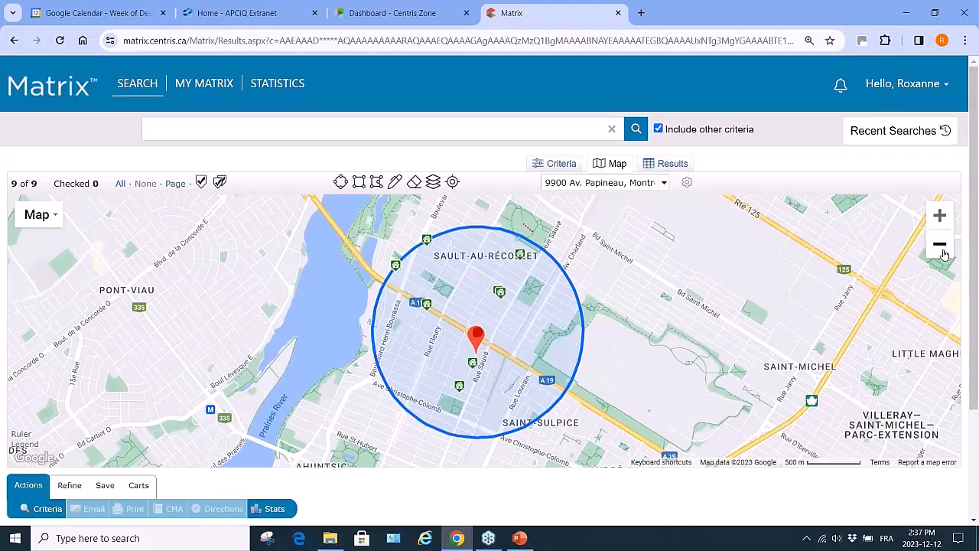
left_click(943, 250)
scroll(570, 372, "up", 1)
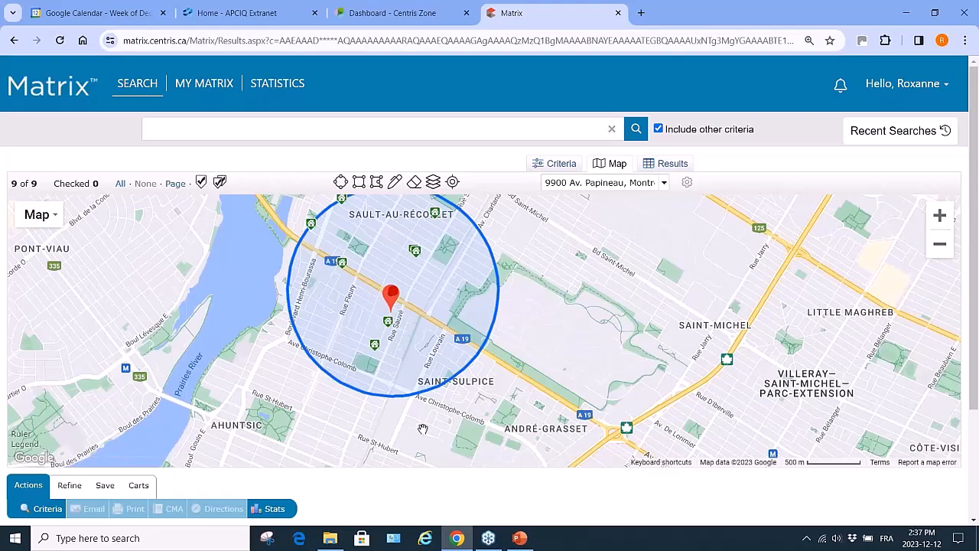
left_click_drag(423, 428, 464, 270)
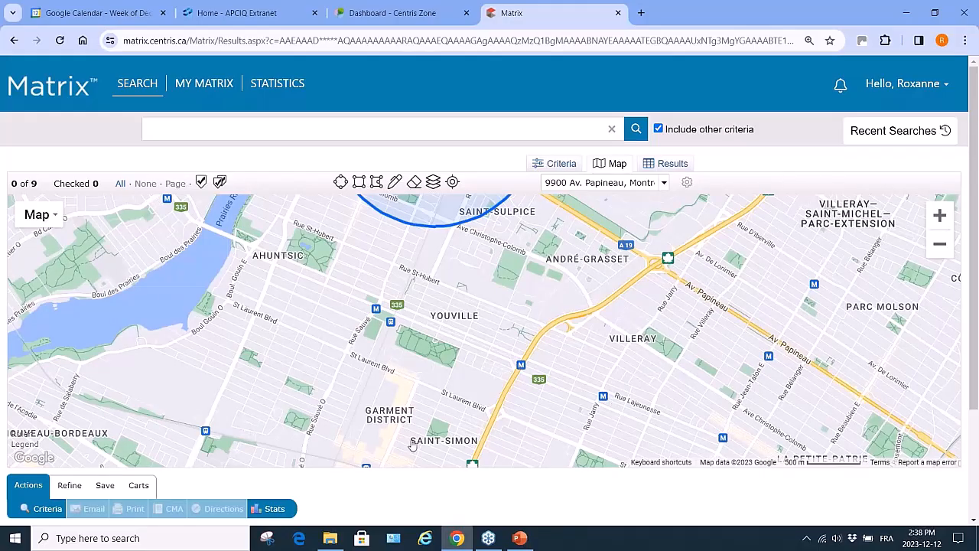
Draw a five-corner polygon over Ahuntsic and Youville beside the circle, raising matches to 19
left_click(376, 182)
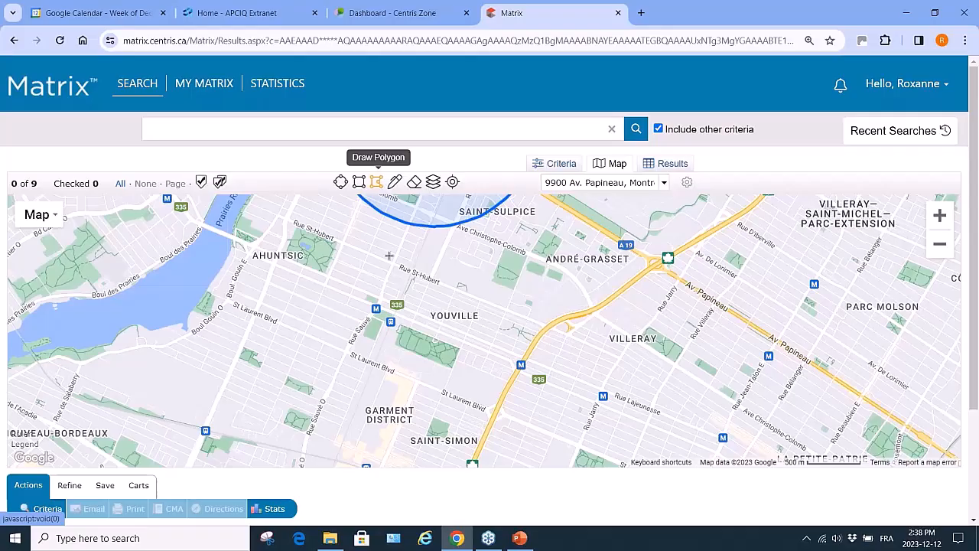
left_click(547, 327)
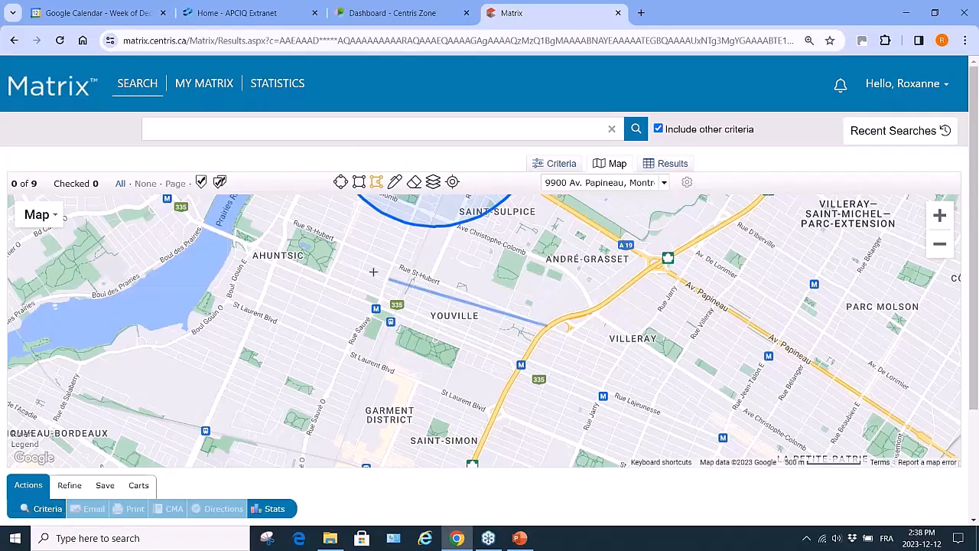
left_click(243, 203)
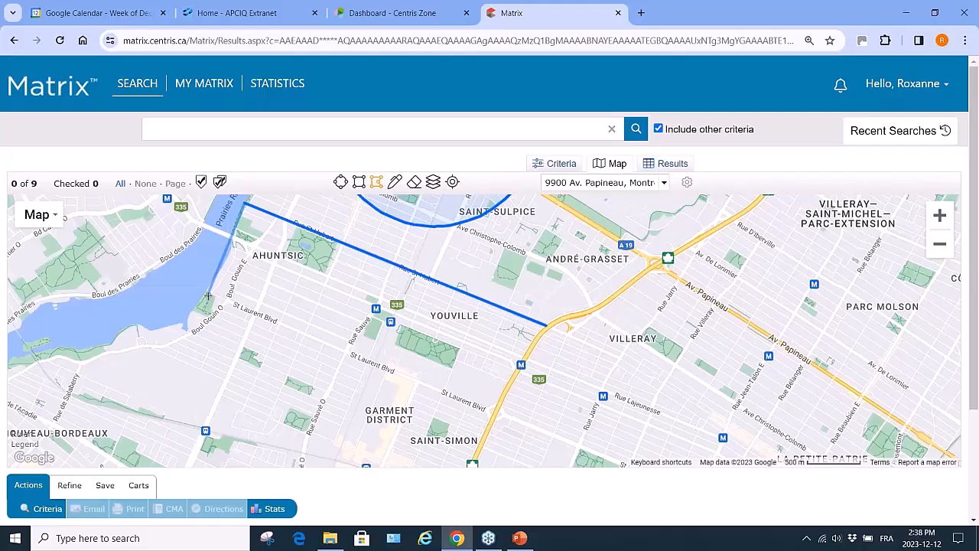
left_click(207, 294)
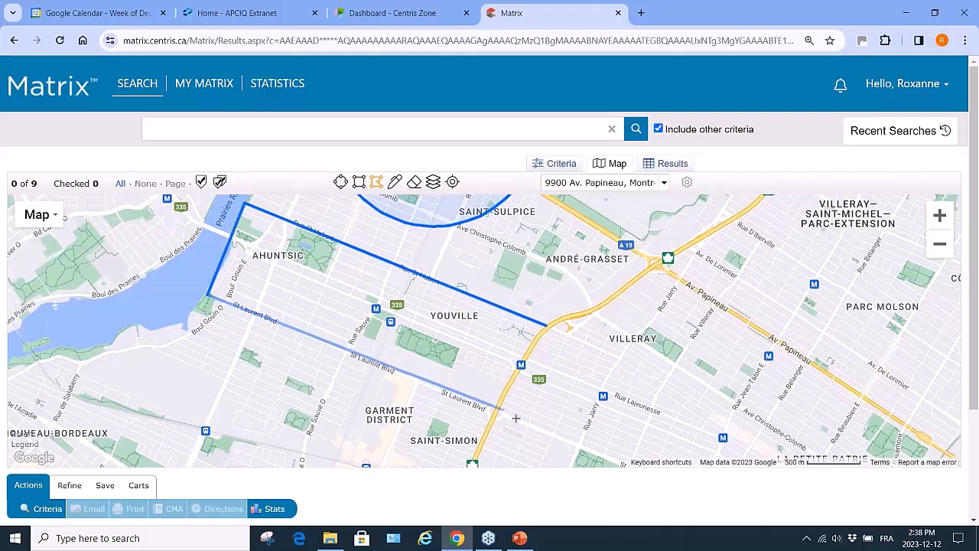
left_click(623, 463)
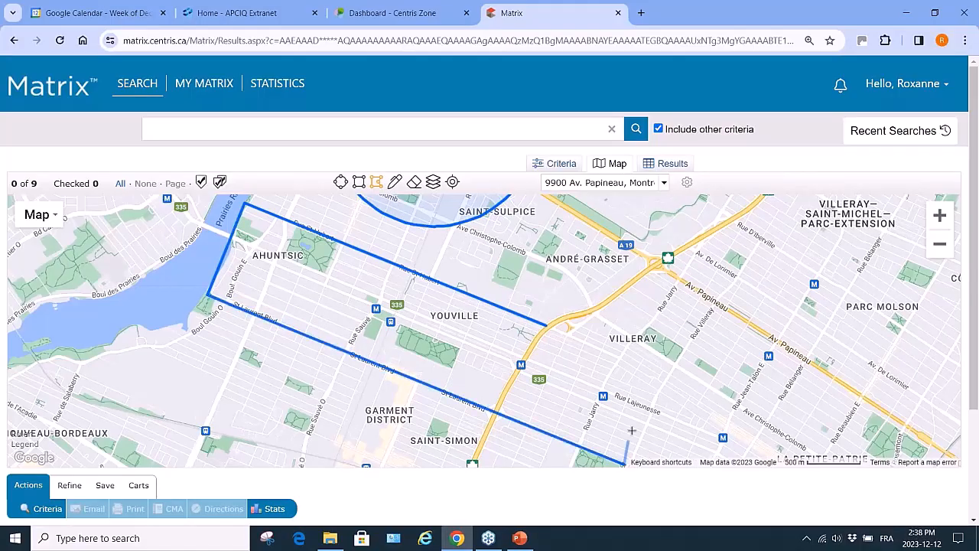
left_click(663, 378)
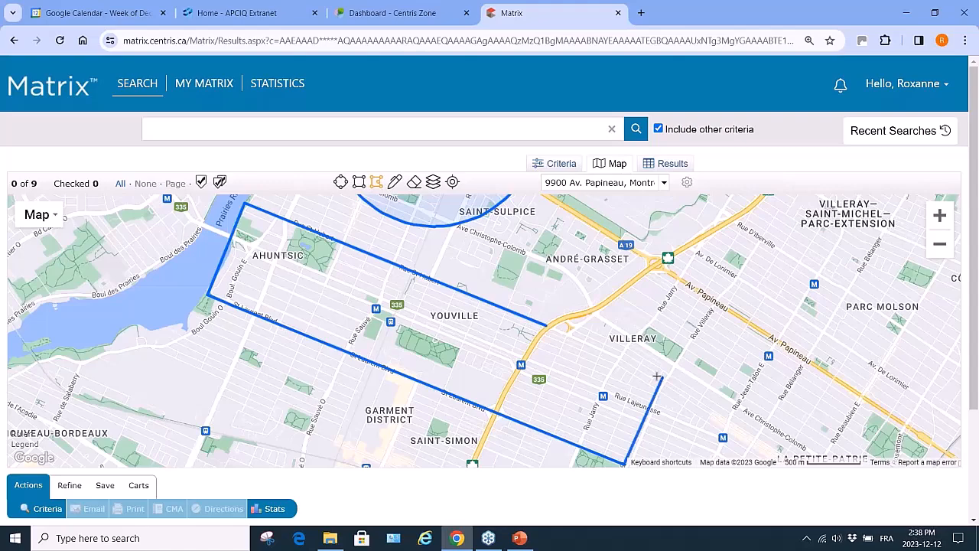
left_click(545, 329)
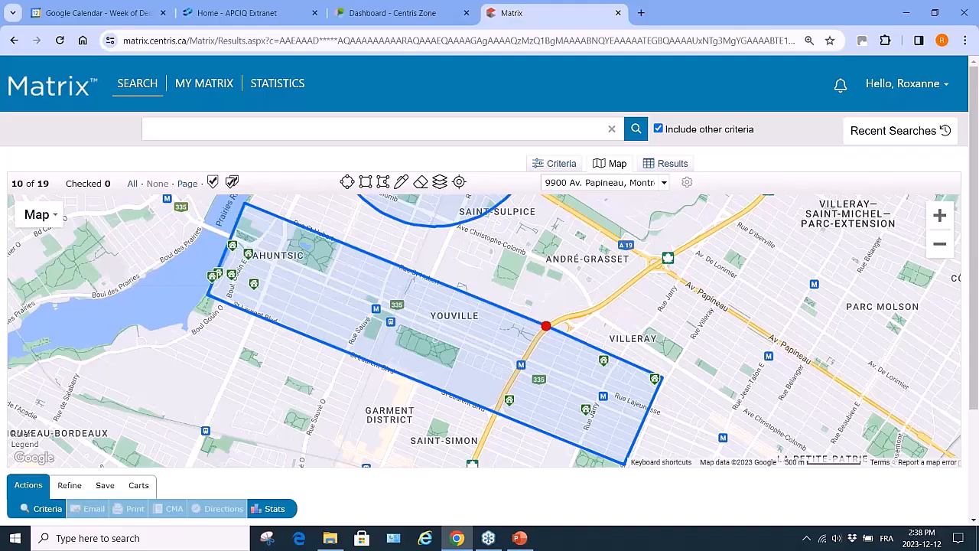
left_click_drag(697, 379, 620, 310)
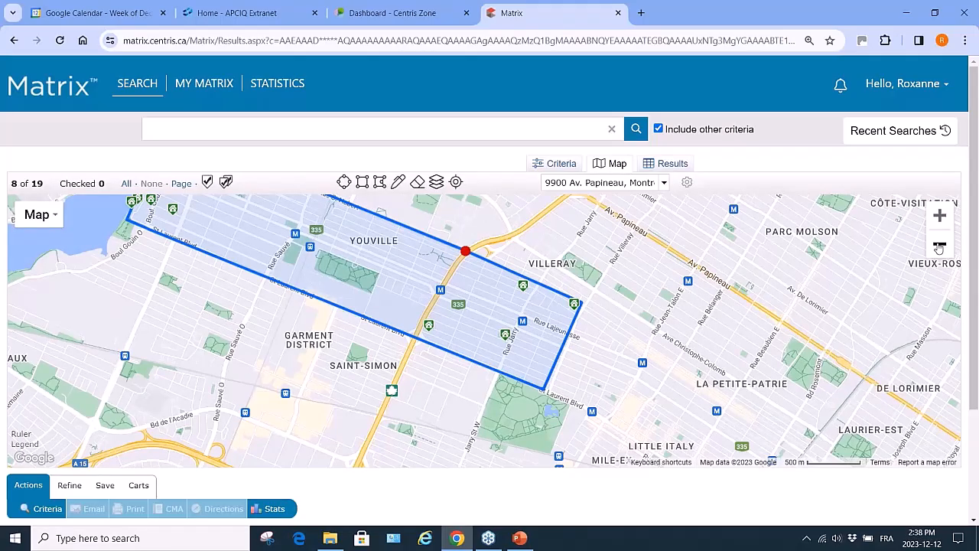
Start a second freeform search area east of the first, with corners near Parc Molson and Laurier-Est
left_click(939, 247)
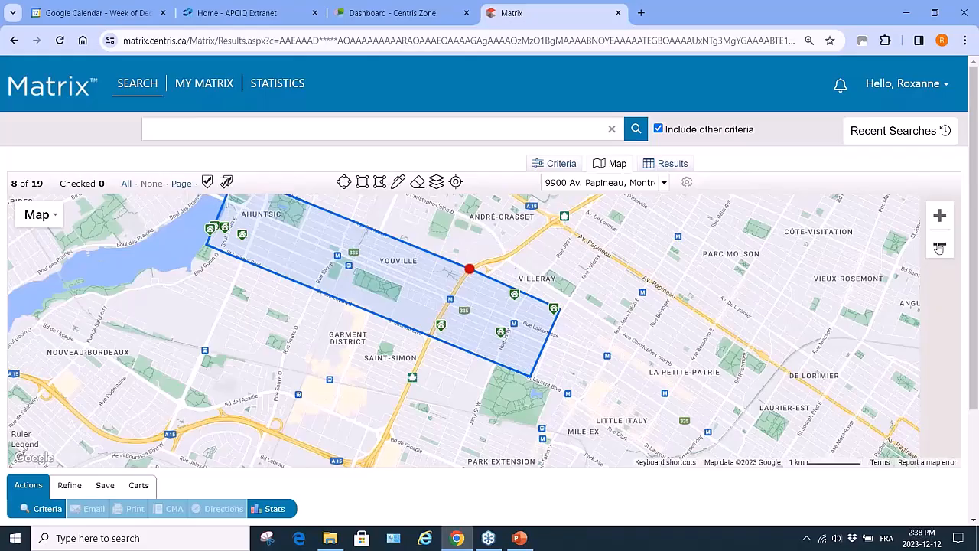
left_click(940, 246)
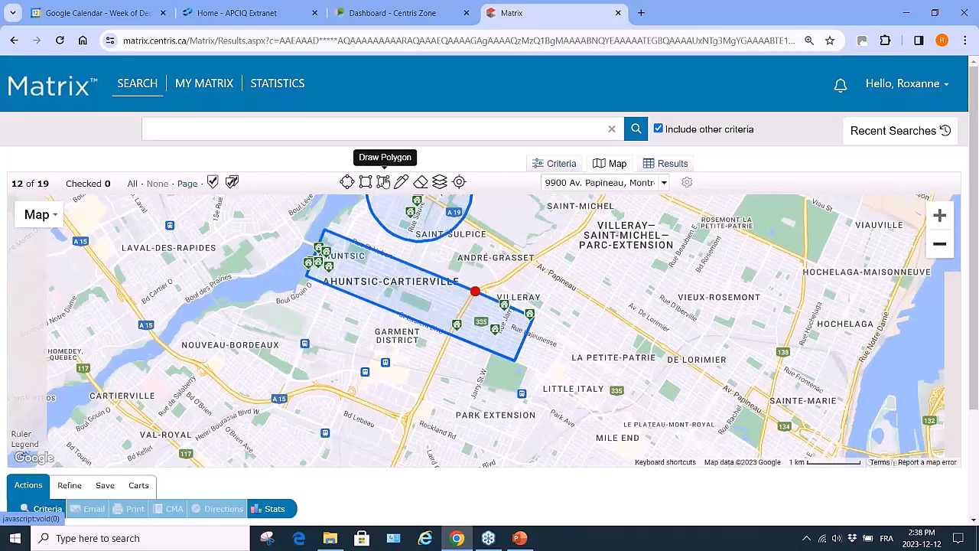
left_click(940, 215)
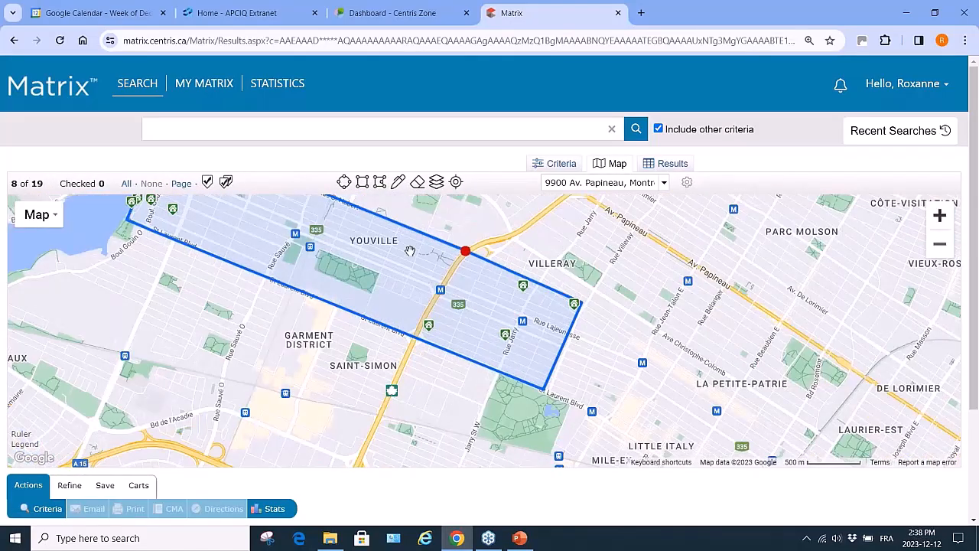
left_click(380, 181)
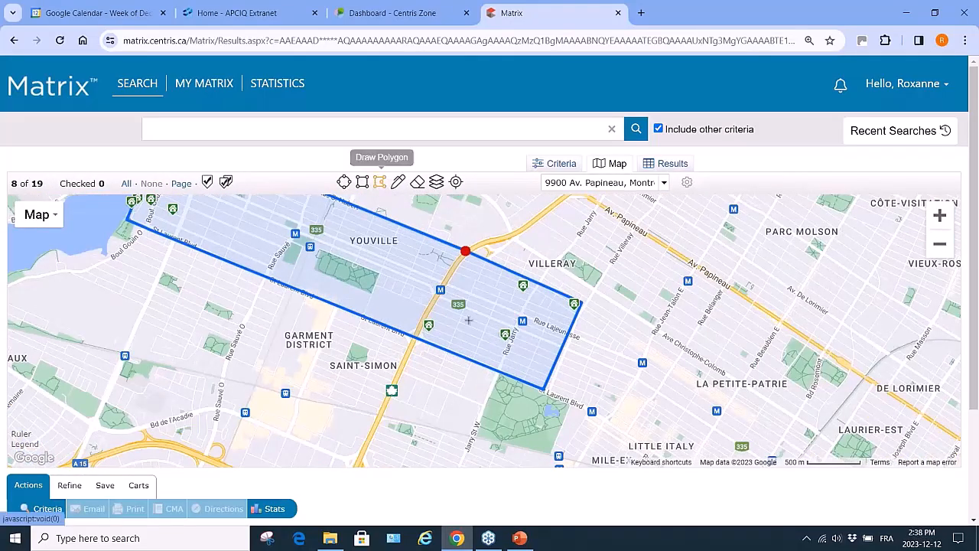
left_click(586, 306)
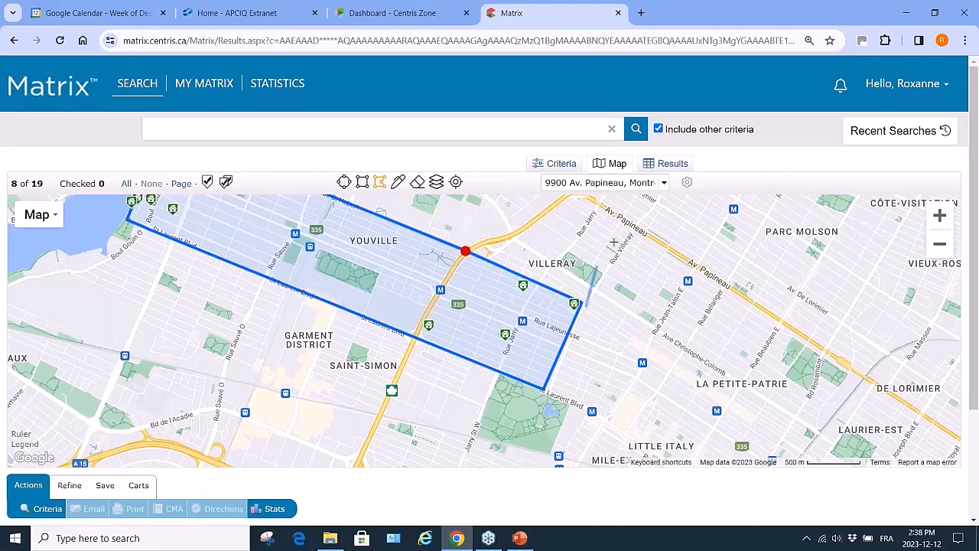
left_click(660, 197)
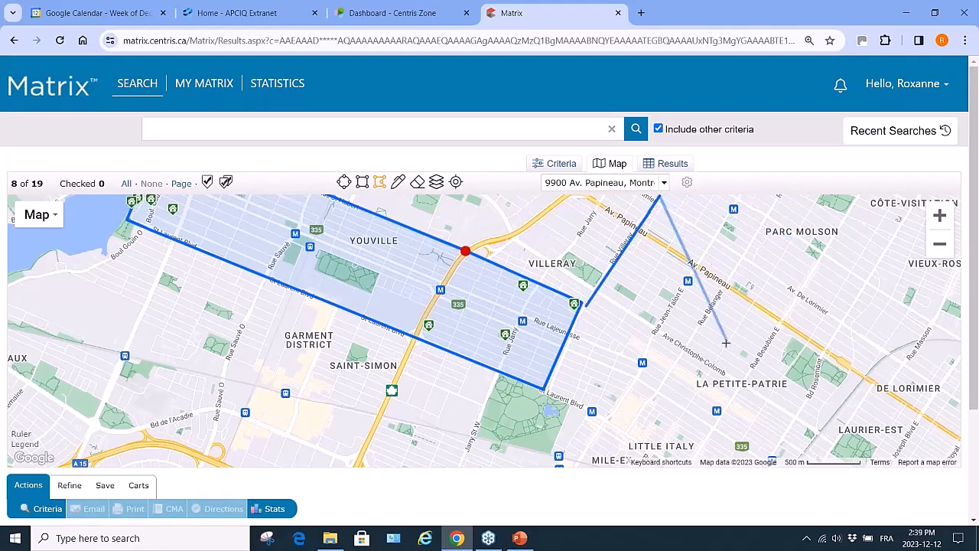
left_click(795, 205)
left_click(719, 330)
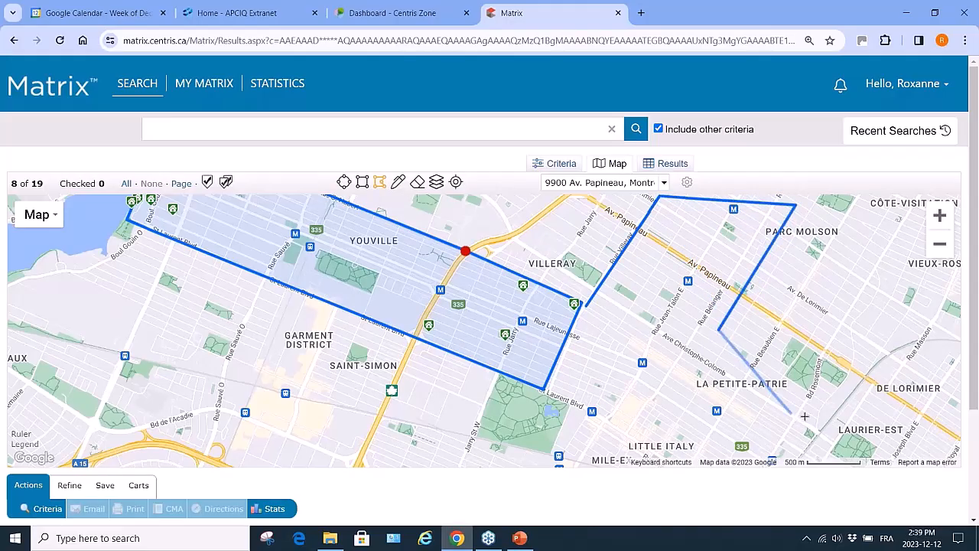
left_click(805, 416)
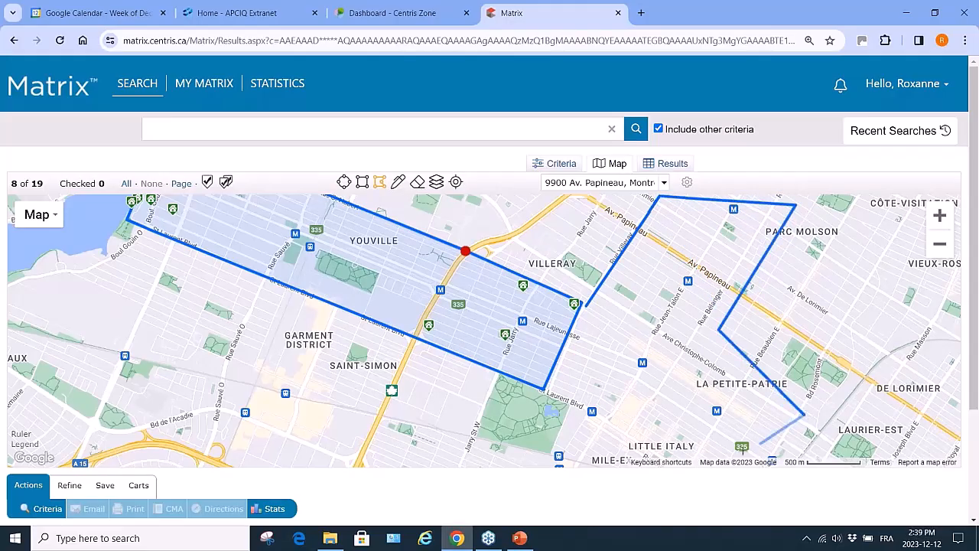
Trace the area's southern edge around Little Italy and close the shape at its first corner
left_click(713, 455)
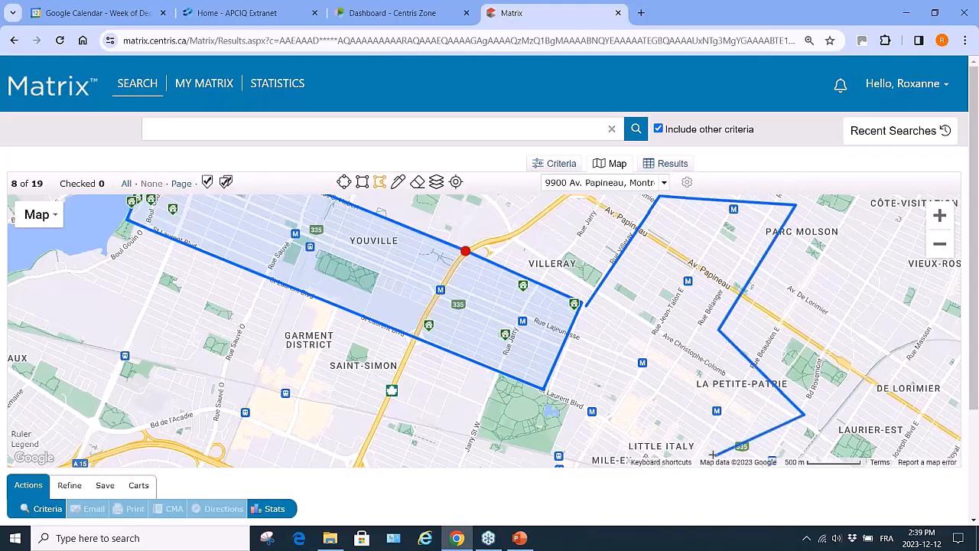
left_click(647, 412)
left_click(605, 461)
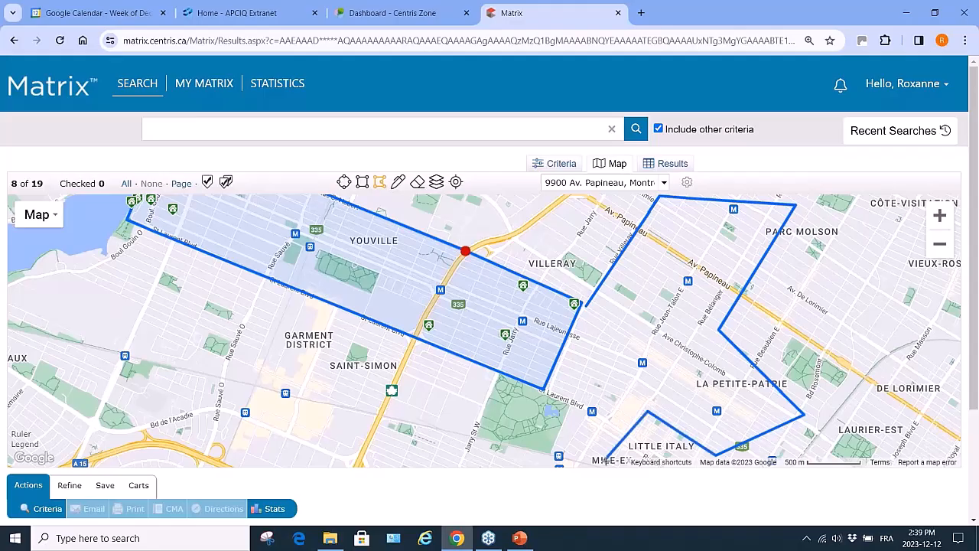
left_click(511, 463)
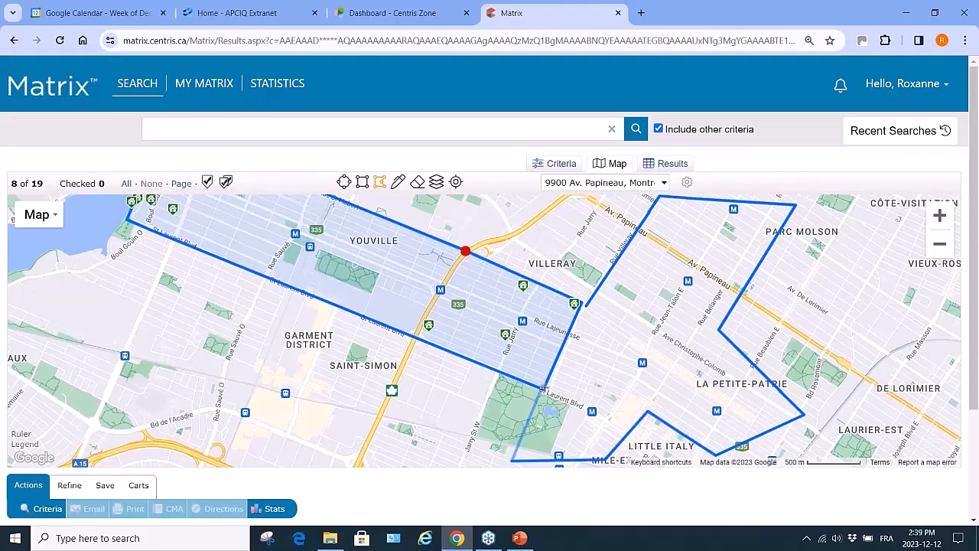
left_click(544, 388)
left_click(579, 305)
left_click(586, 306)
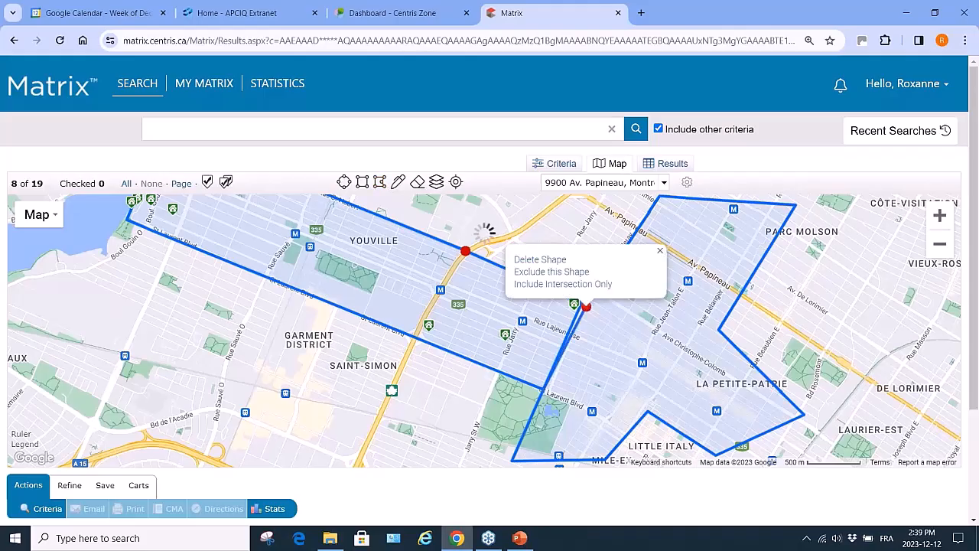
left_click(940, 245)
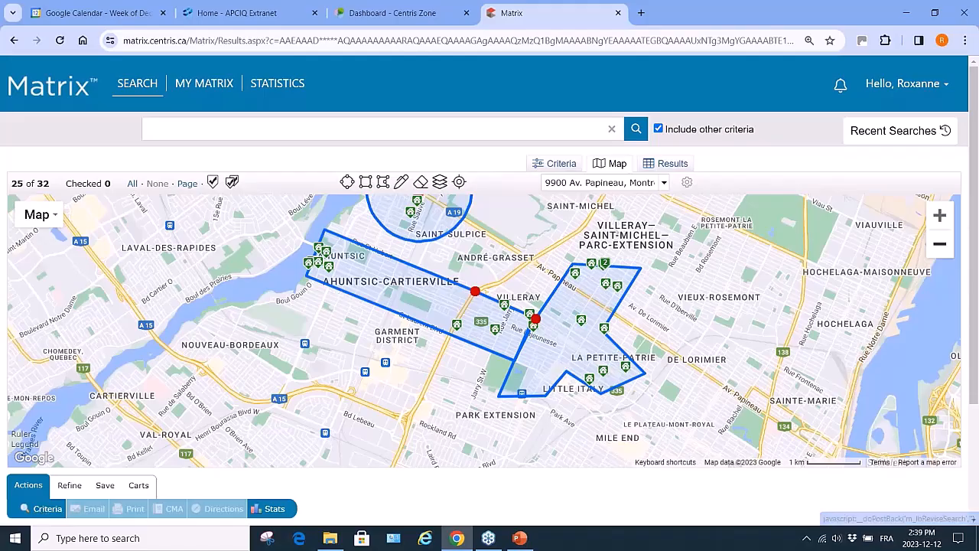
Return to the criteria form and enter 900000- as the Asked/Sold price range
left_click(555, 164)
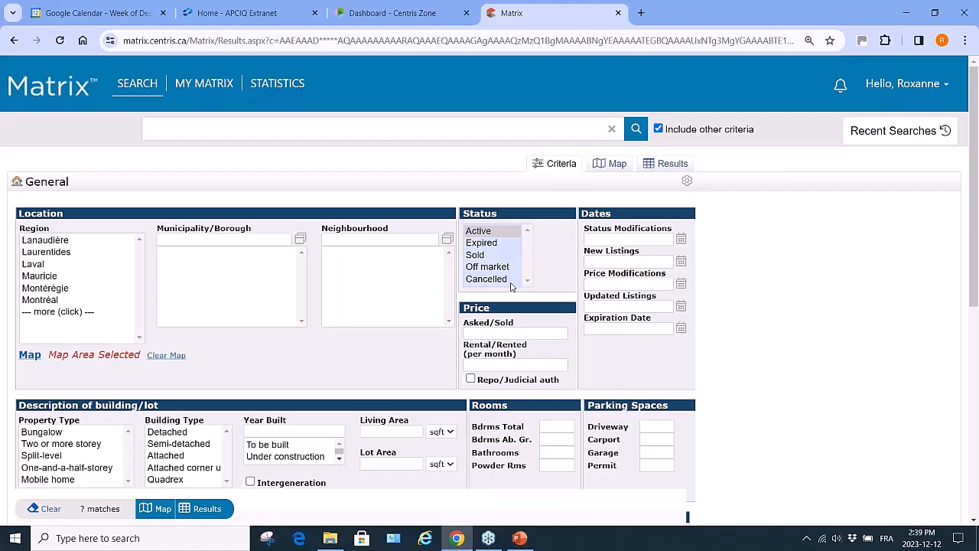
left_click(501, 334)
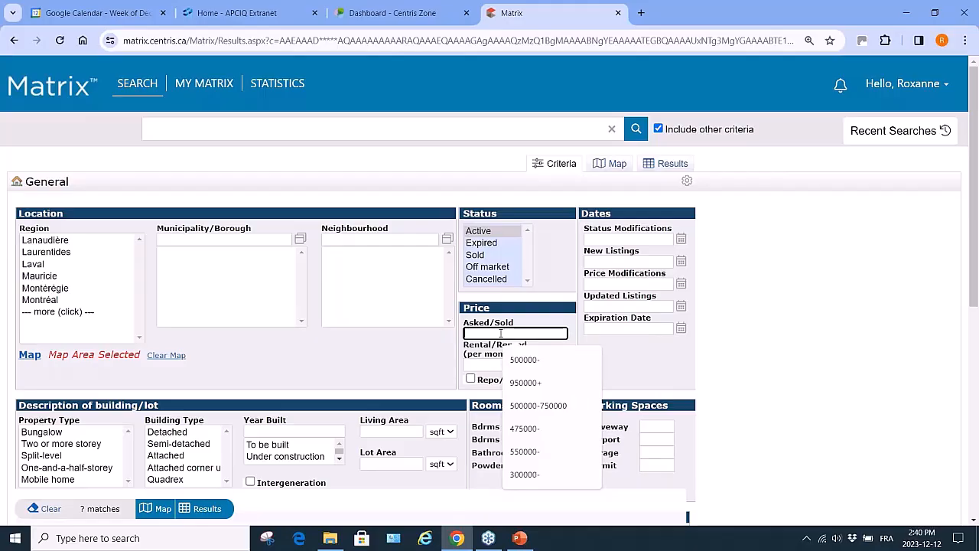
type("900000")
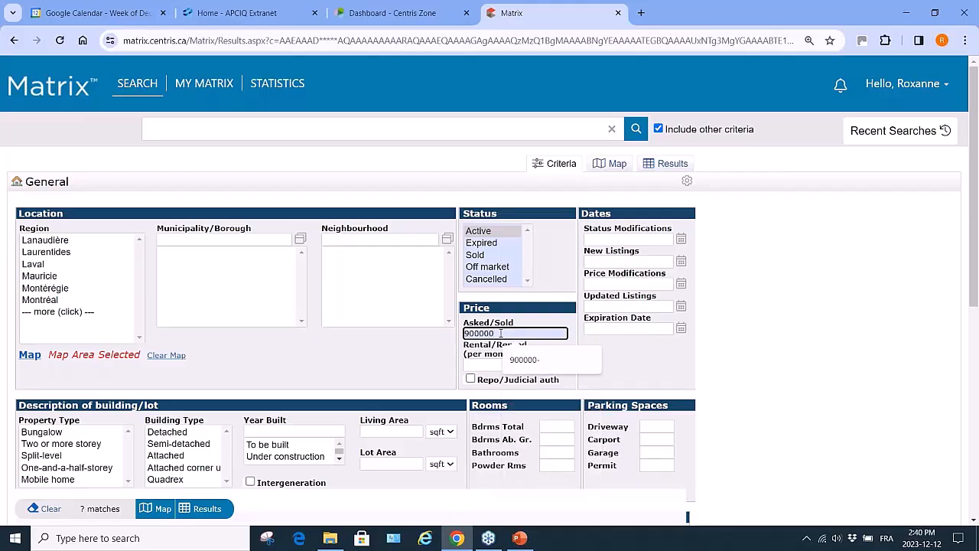
type("-")
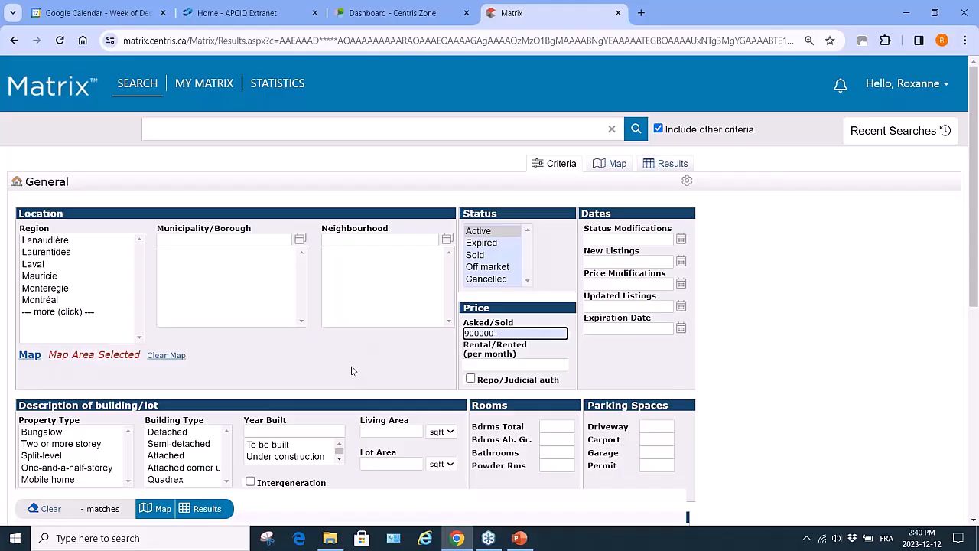
Limit Property Type to Bungalow and Two or more storey, and Building Type to Detached and Semi-detached
scroll(195, 325, "down", 2)
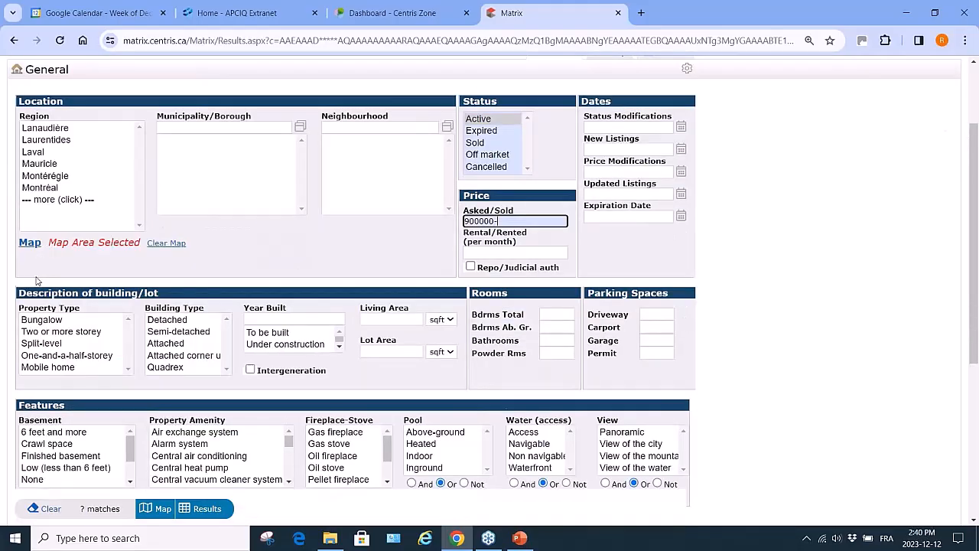
left_click(52, 322)
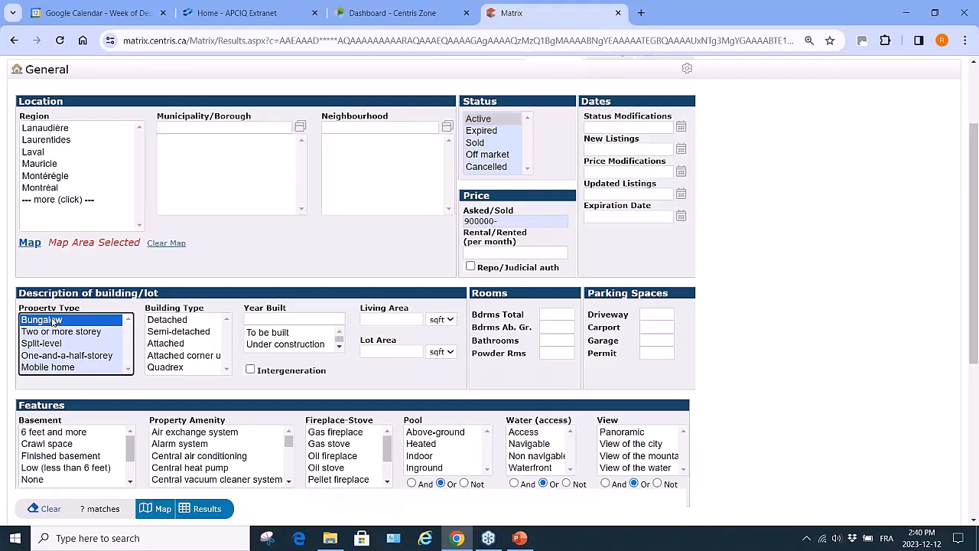
left_click(61, 332, "ctrl")
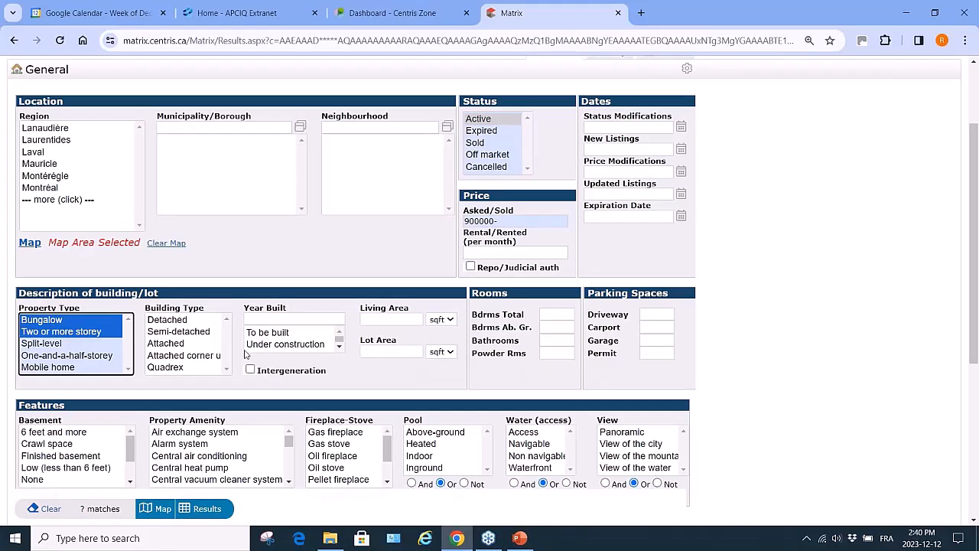
left_click(182, 321)
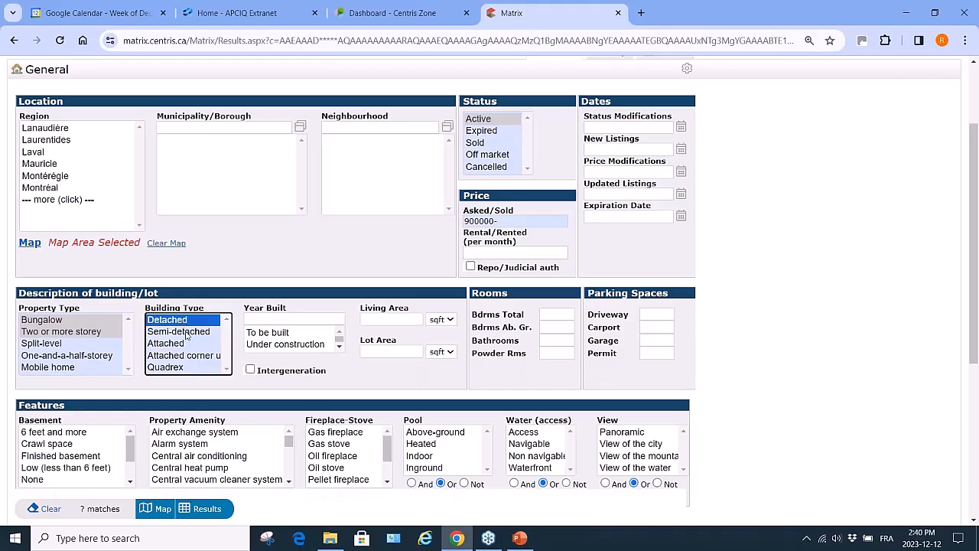
left_click(186, 333, "ctrl")
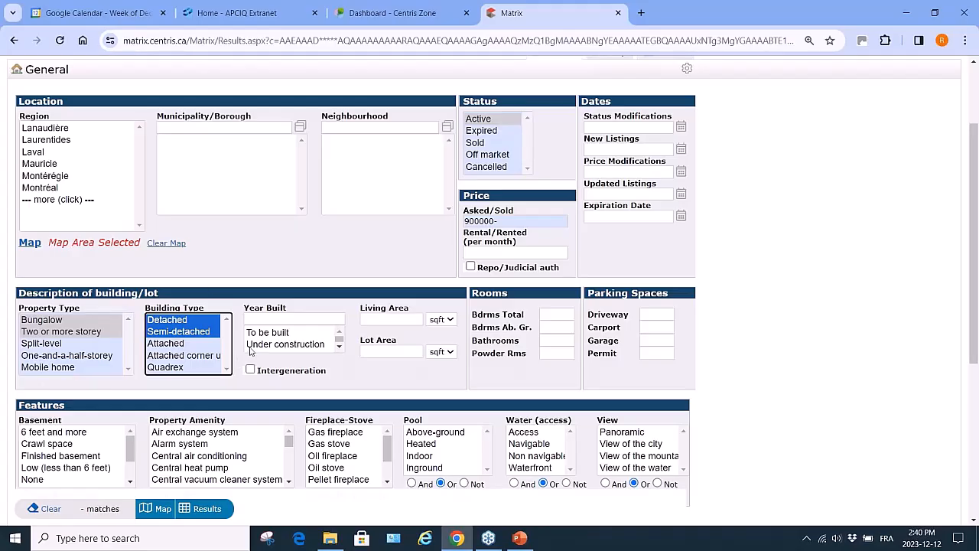
Check the Year Built choices and the Living Area field, keeping square feet as the unit
left_click(325, 315)
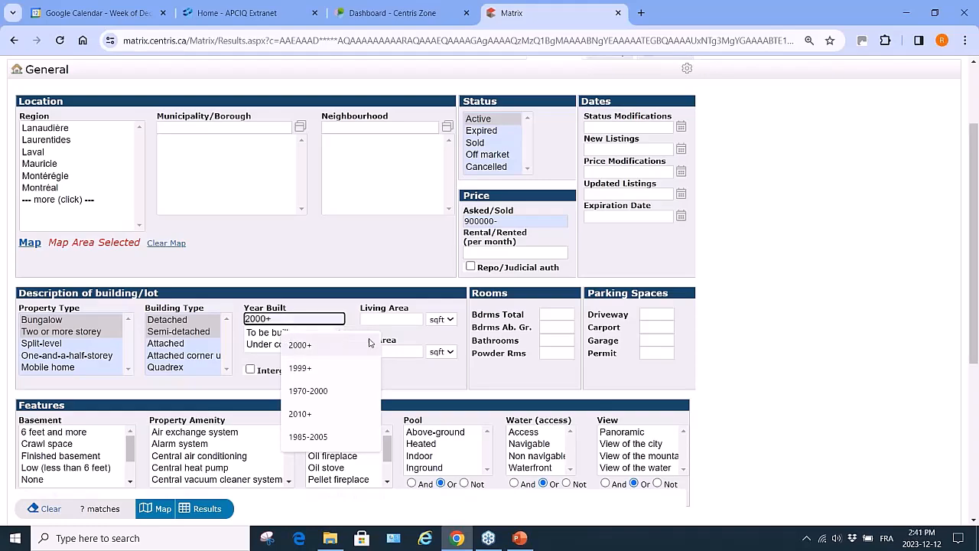
left_click(416, 379)
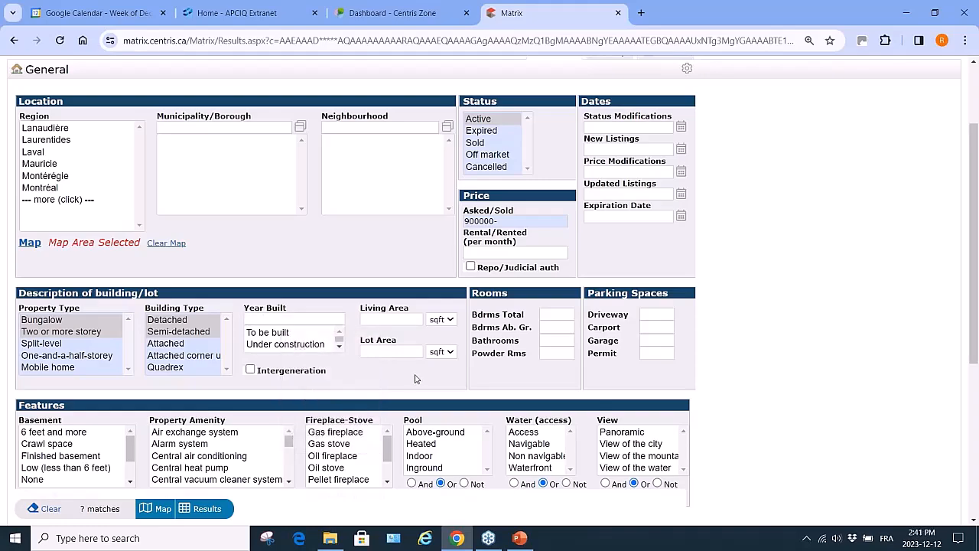
left_click(339, 347)
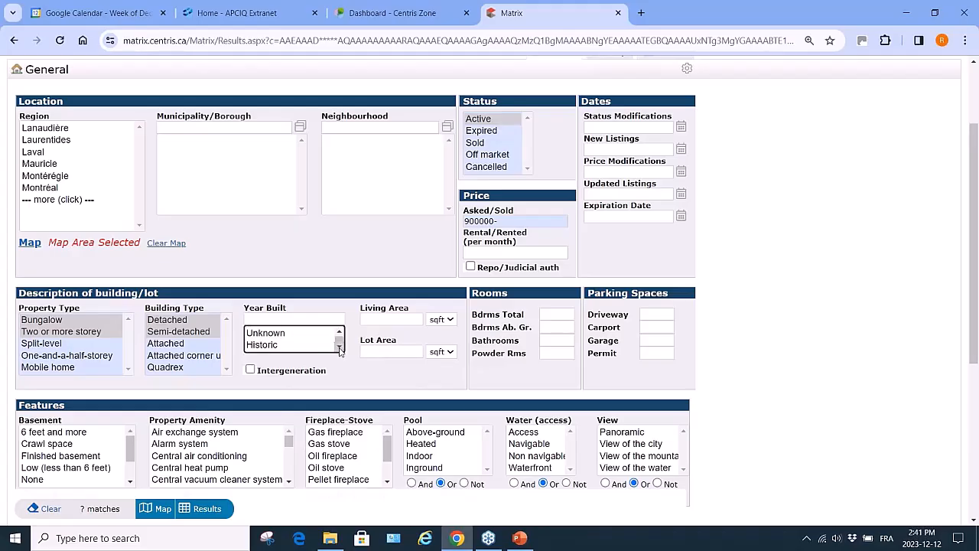
left_click(402, 320)
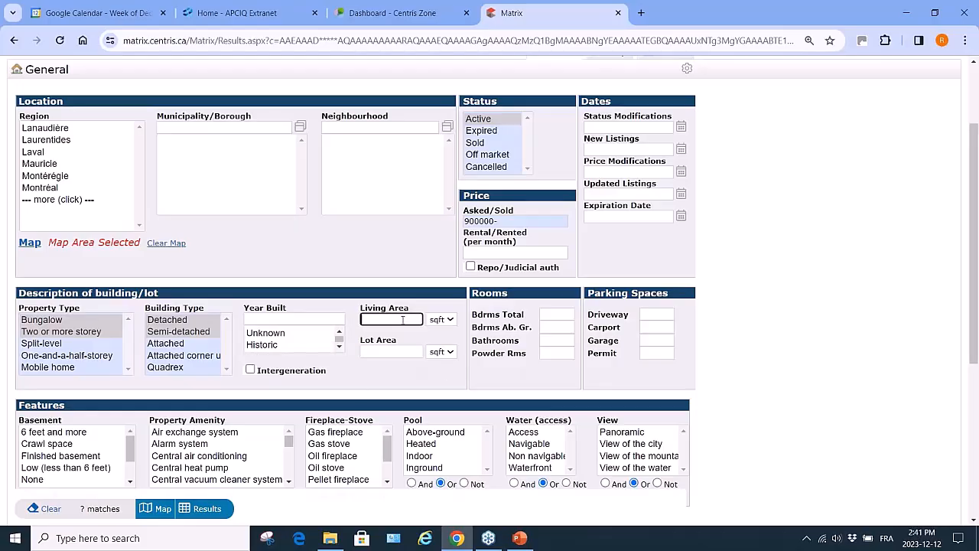
left_click(450, 320)
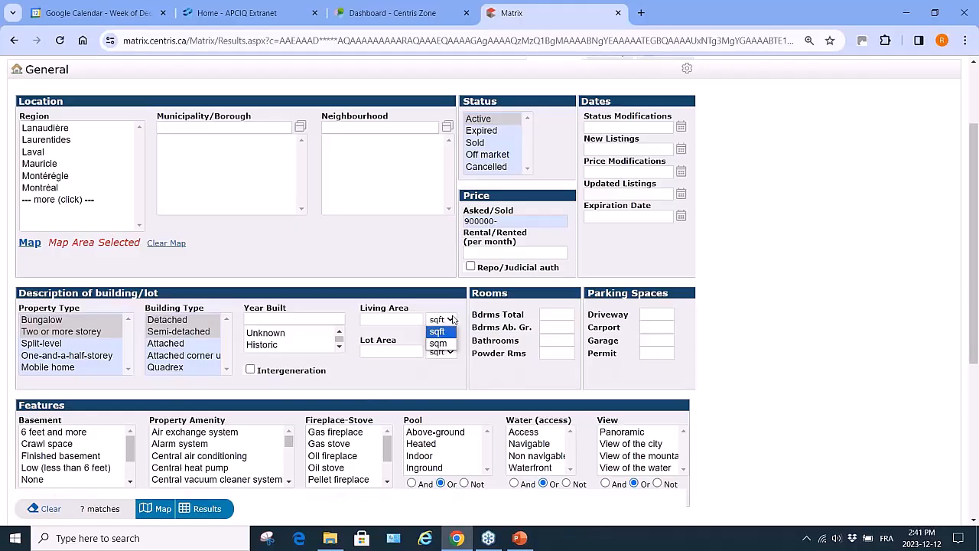
left_click(440, 332)
left_click(377, 320)
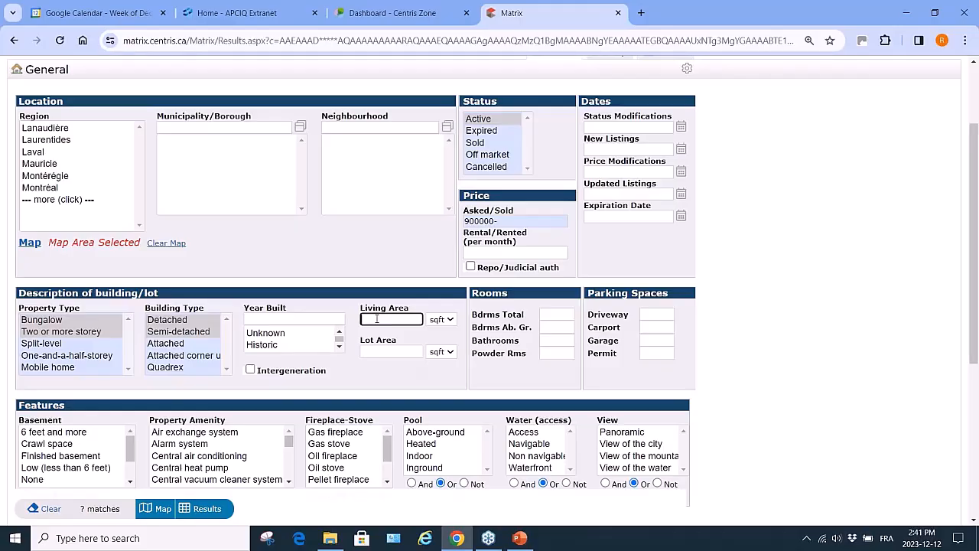
Remove the drawn map areas and limit the search to the Laval region
left_click(166, 243)
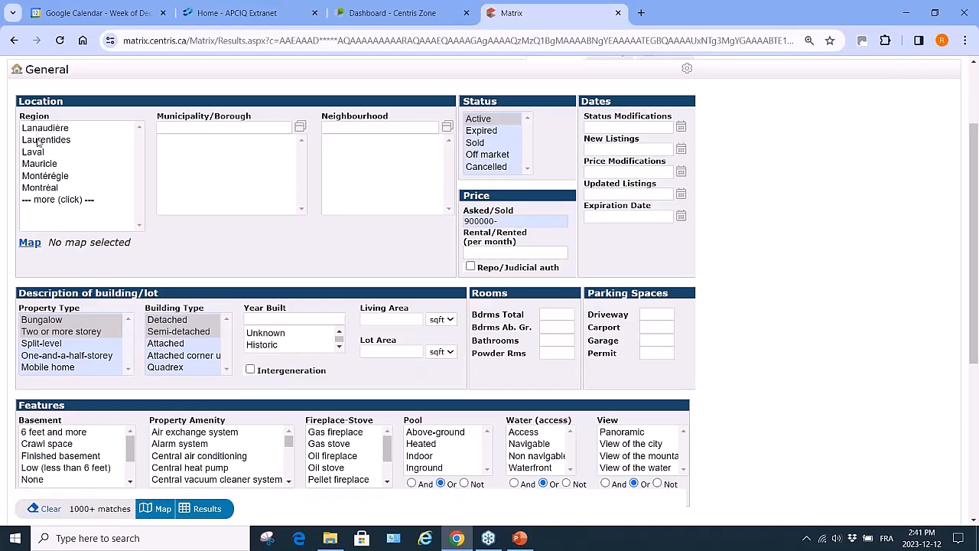
left_click(37, 152)
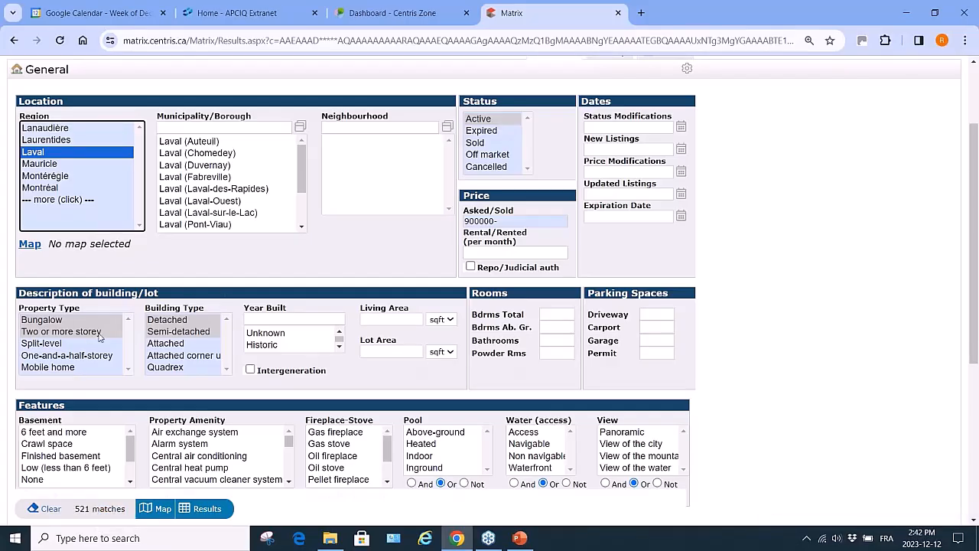
left_click(464, 221)
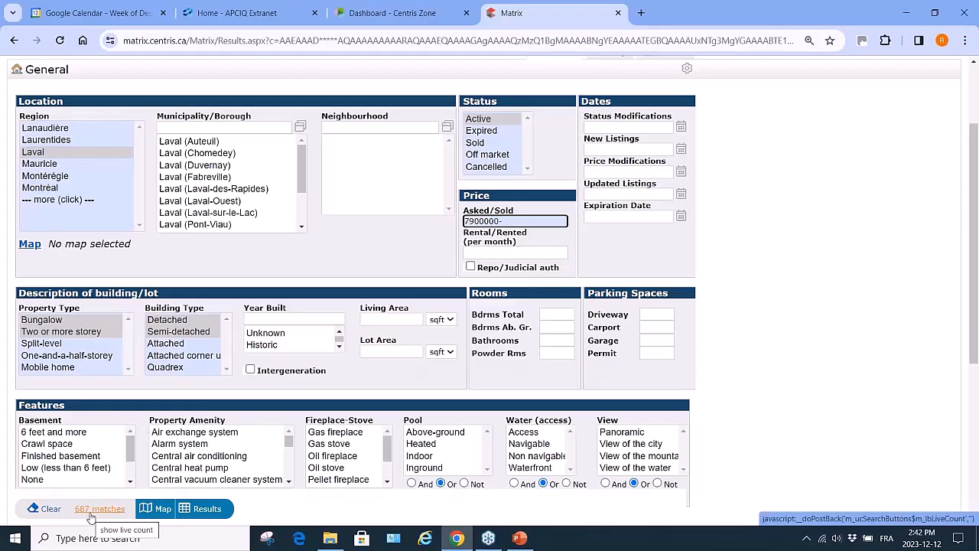
Deselect Unknown in the Year Built list, leaving 687 matches
left_click(274, 336)
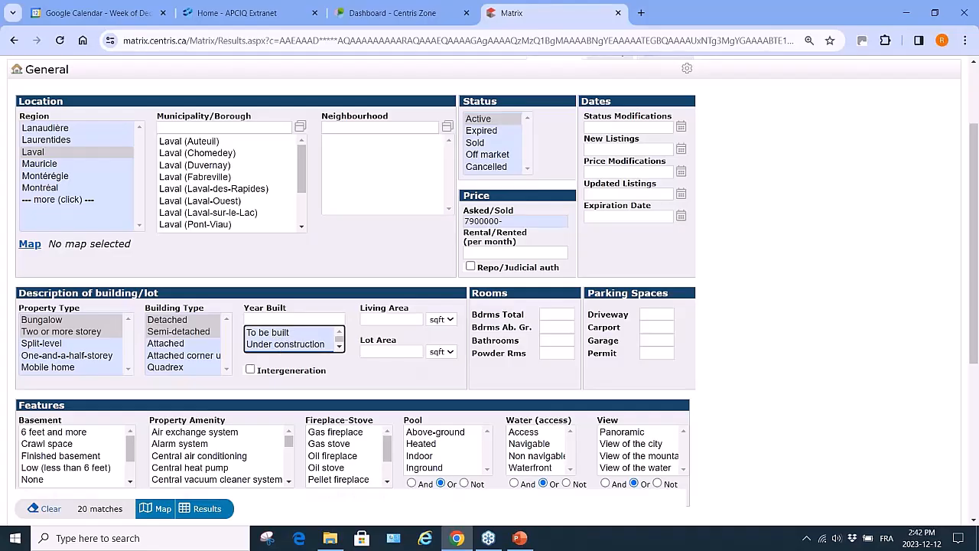
left_click(354, 367)
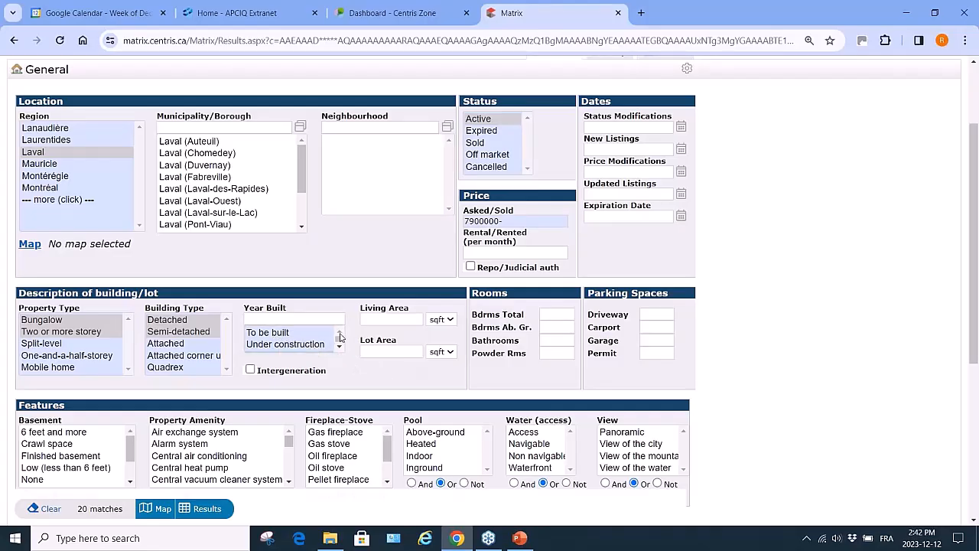
left_click(339, 342)
left_click(339, 347)
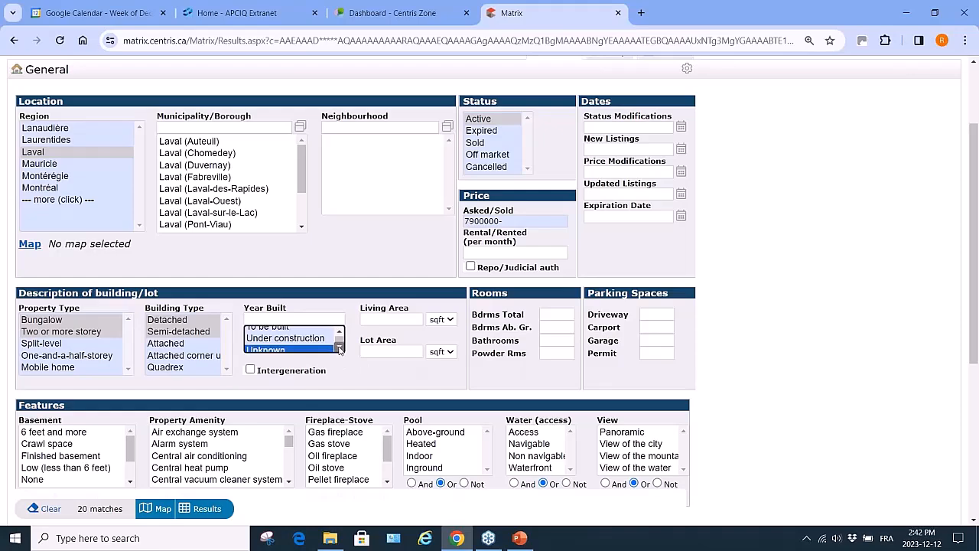
left_click(303, 335, "ctrl")
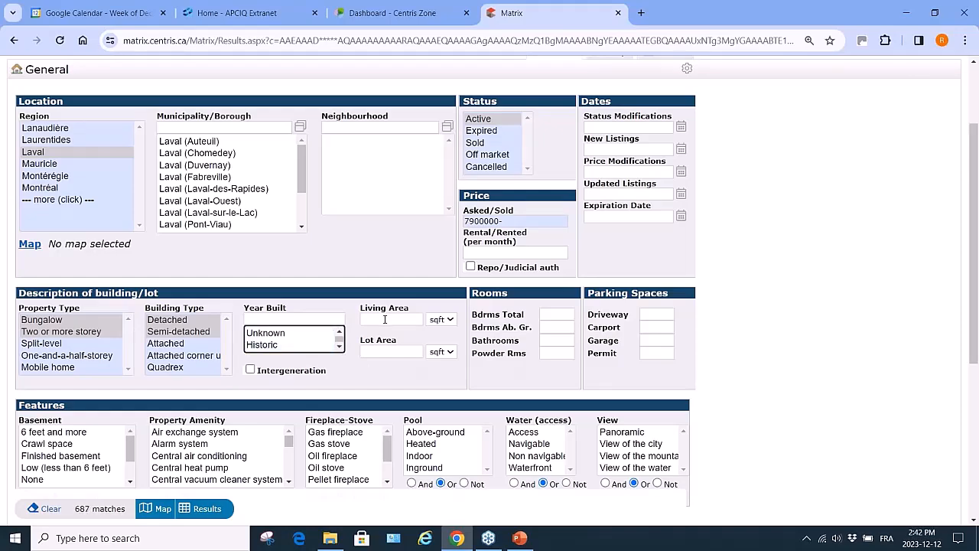
left_click(385, 319)
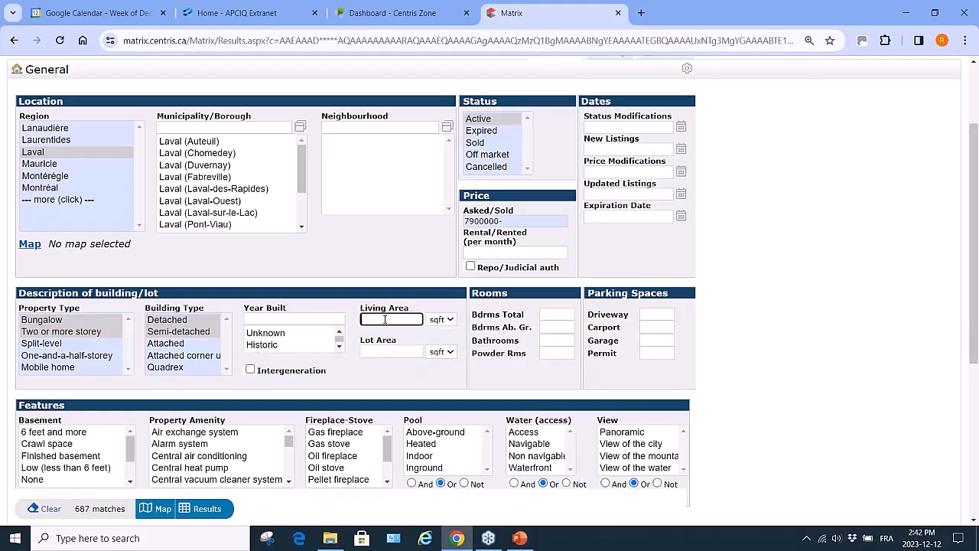
type("100")
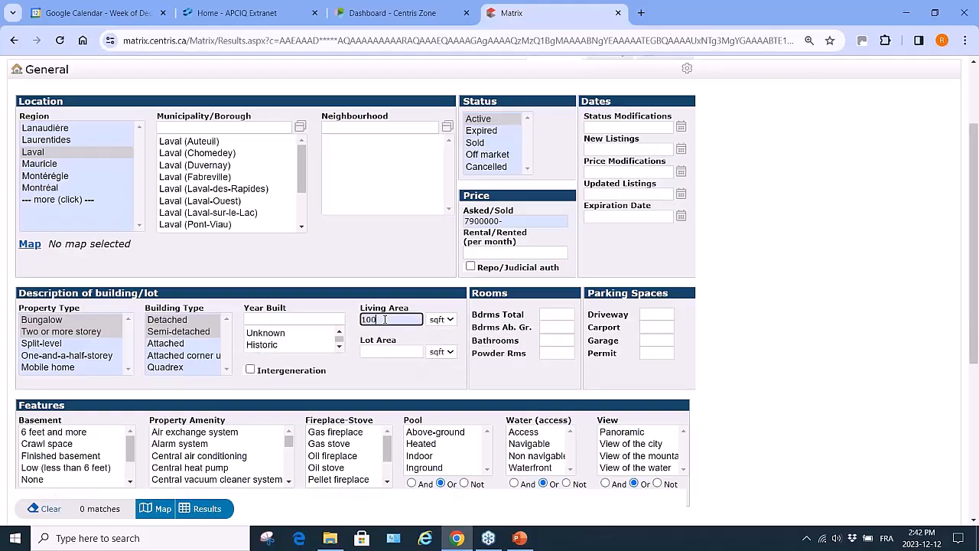
type("+")
key("BackSpace")
key("BackSpace")
key("BackSpace")
key("BackSpace")
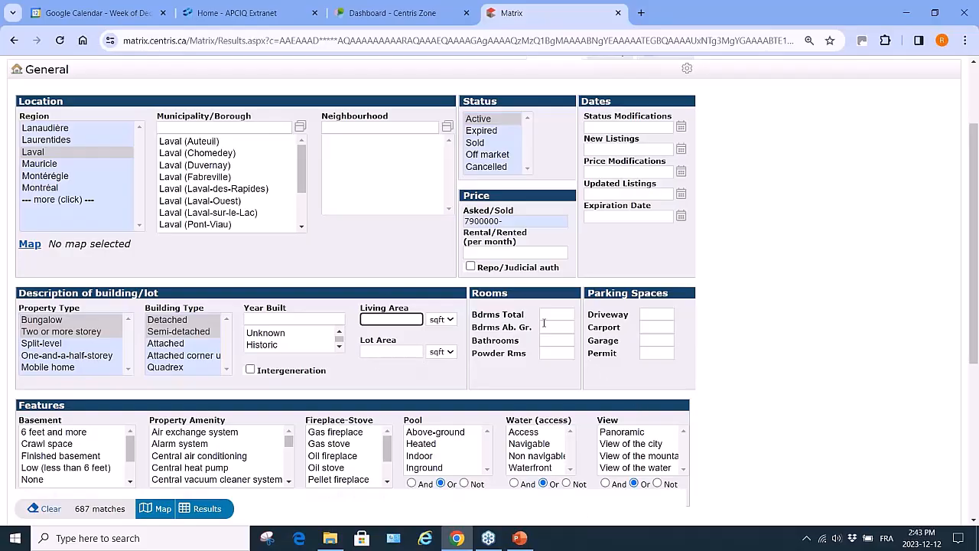
Require 3+ bedrooms above ground and 4+ in total, and lower the minimum asking price to 790000
mouse_move(554, 314)
left_click(550, 326)
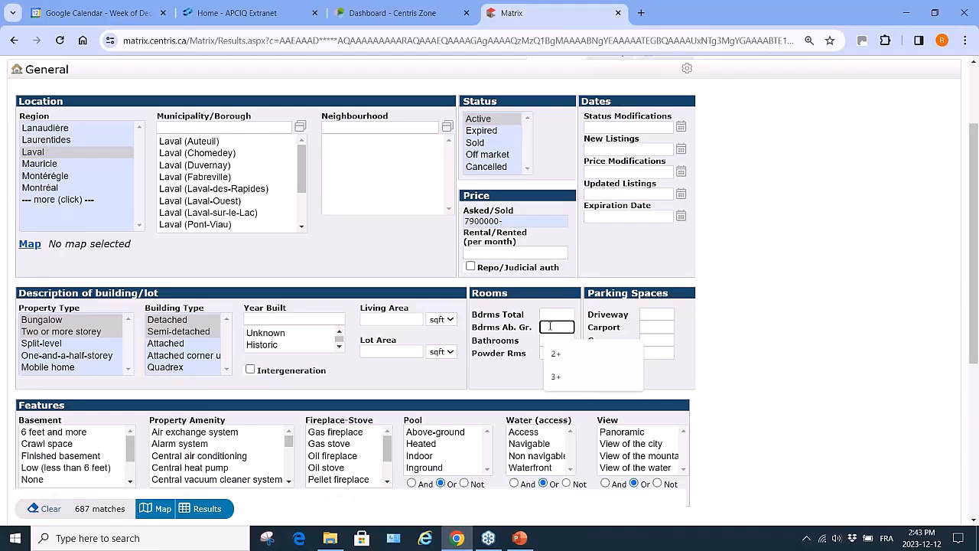
type("3+")
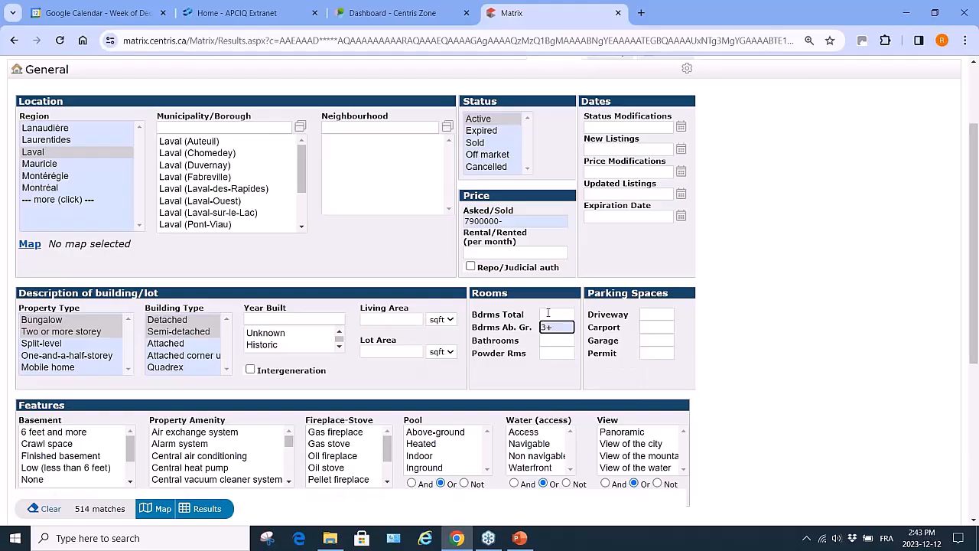
left_click(548, 314)
type("4+")
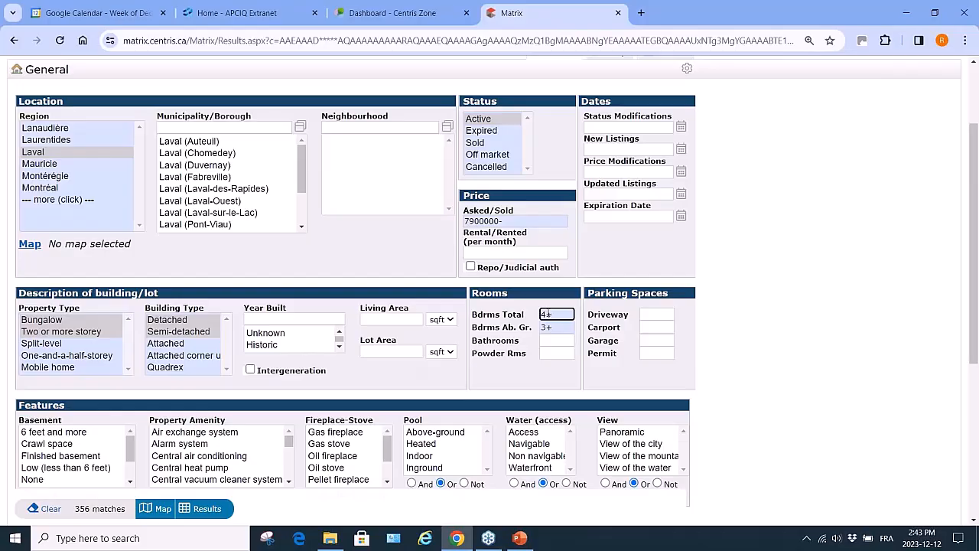
left_click(491, 220)
key("BackSpace")
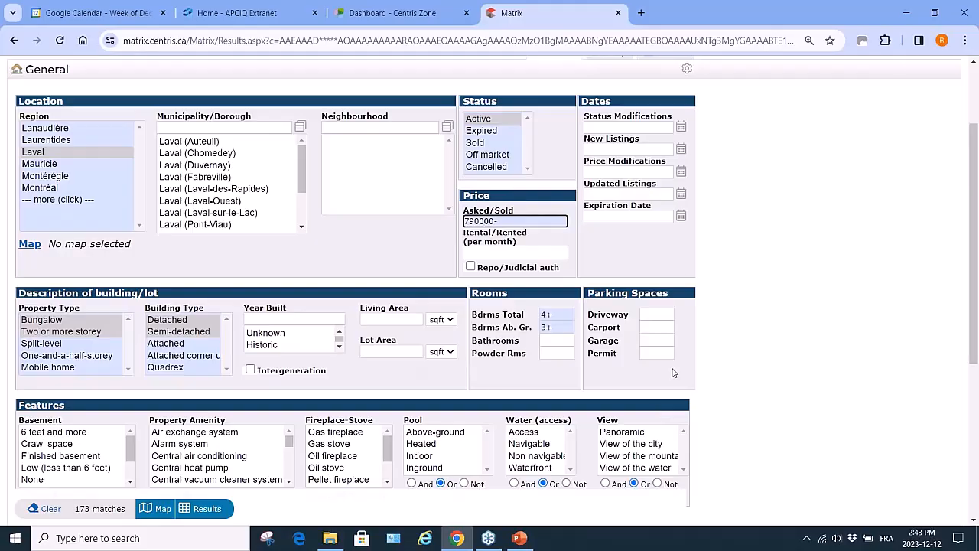
left_click(660, 314)
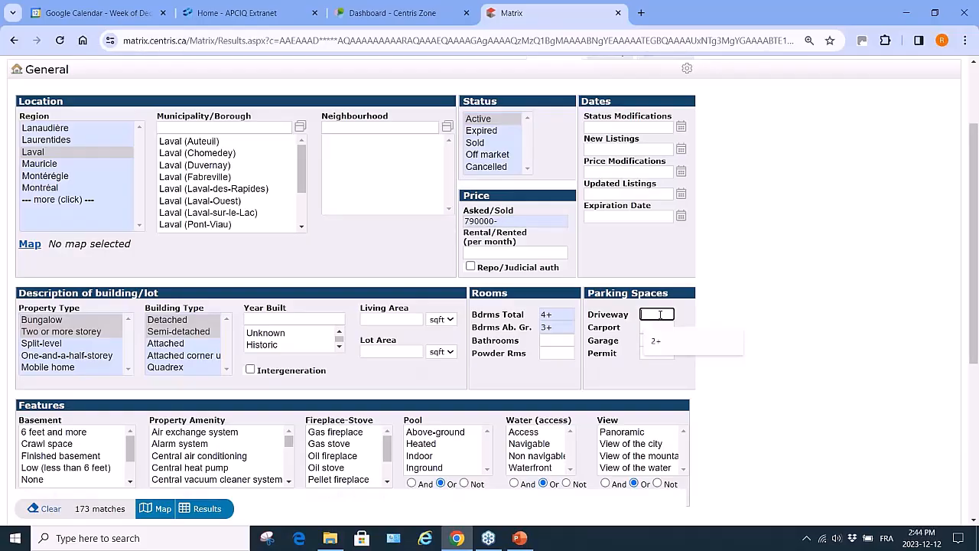
type("2+")
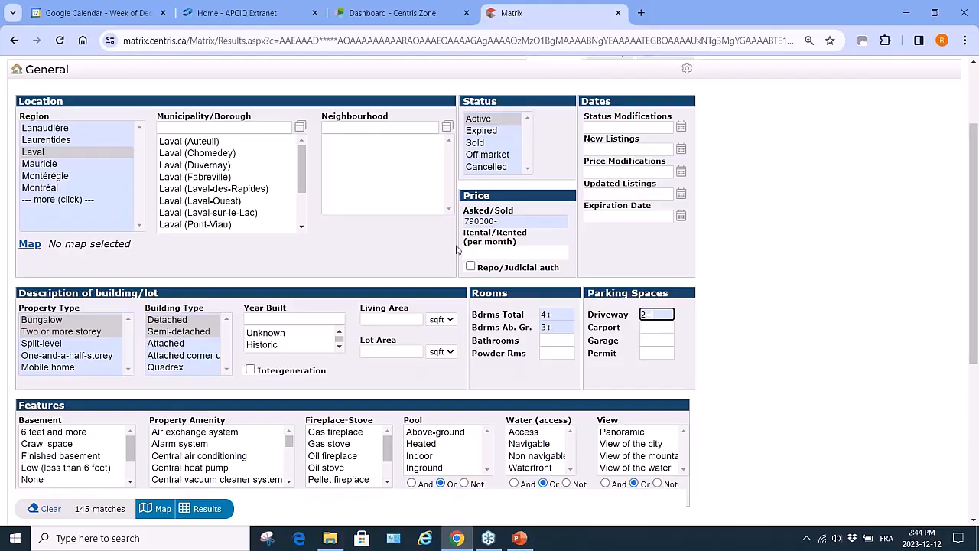
left_click(475, 221)
key("BackSpace")
type("0-")
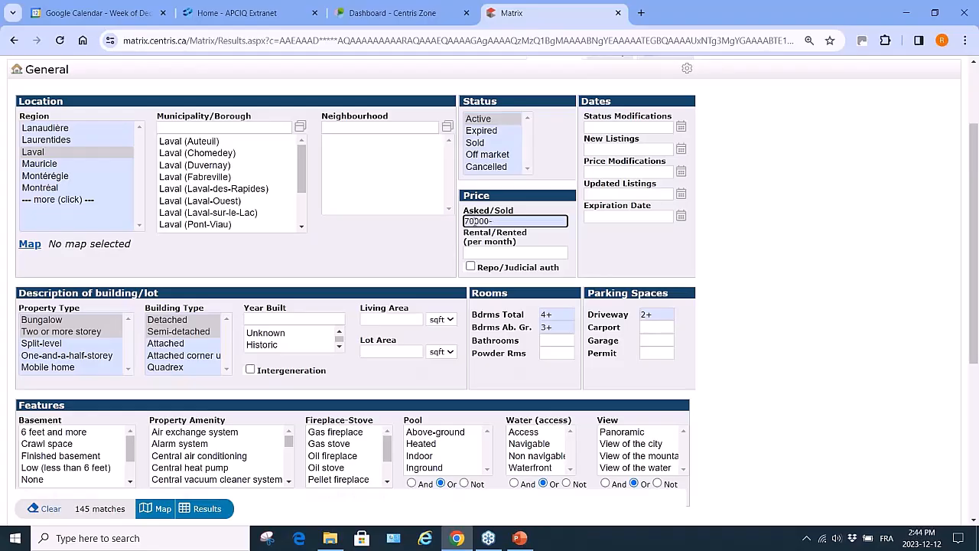
type("790000")
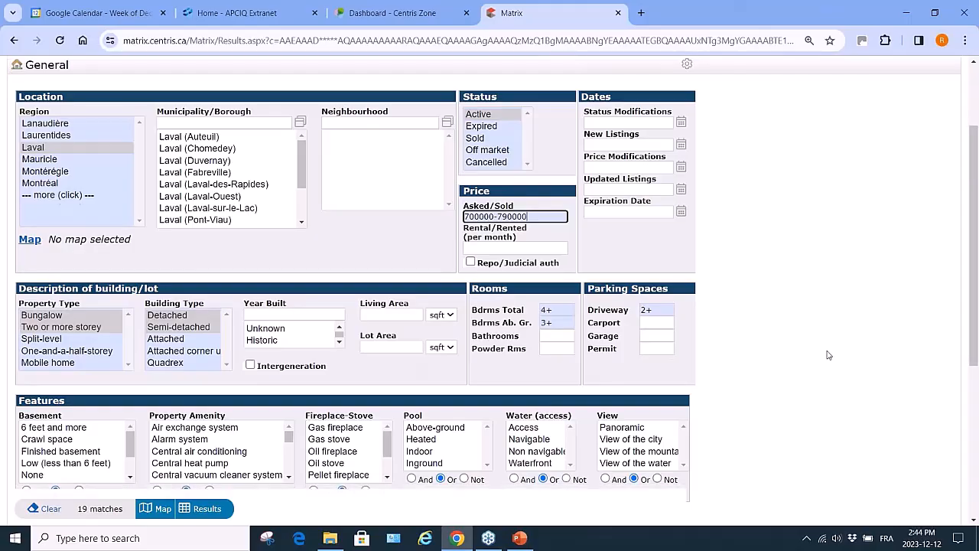
Accept basements of 6 feet and more or Finished basement in the Basement criterion
scroll(827, 354, "down", 2)
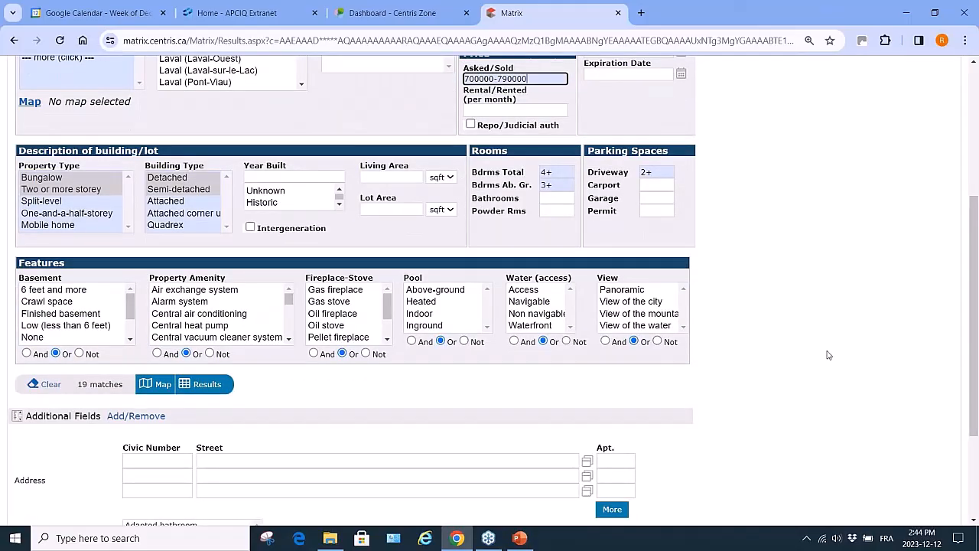
left_click(77, 290)
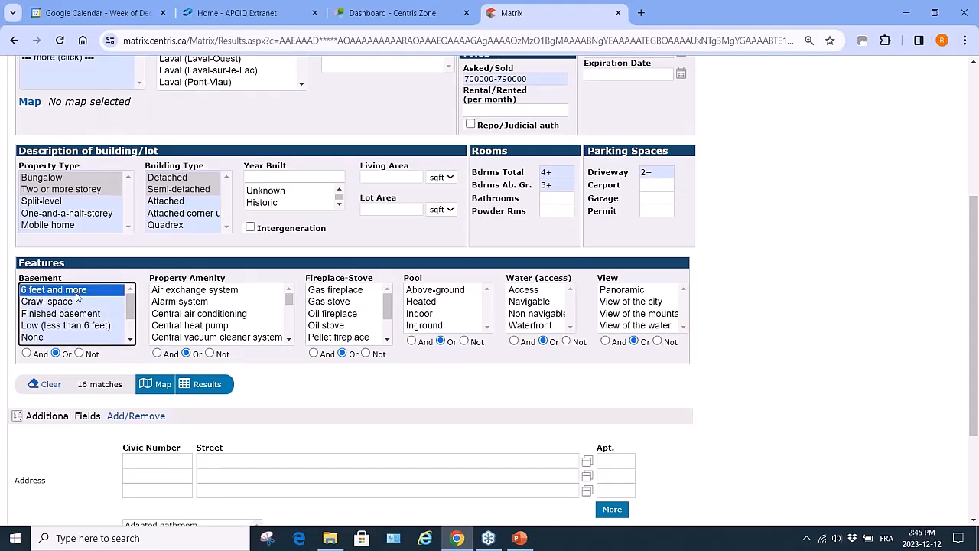
left_click(78, 314, "ctrl")
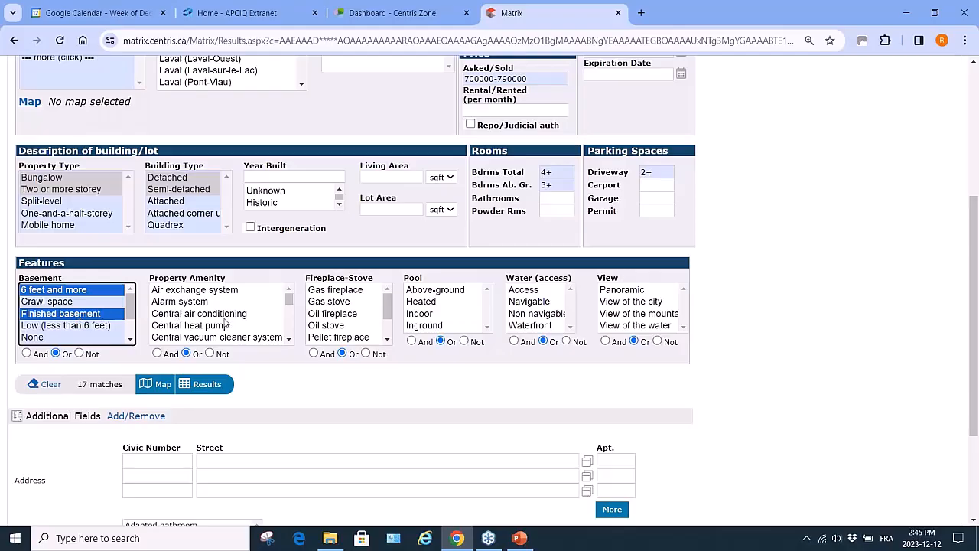
scroll(261, 331, "down", 10)
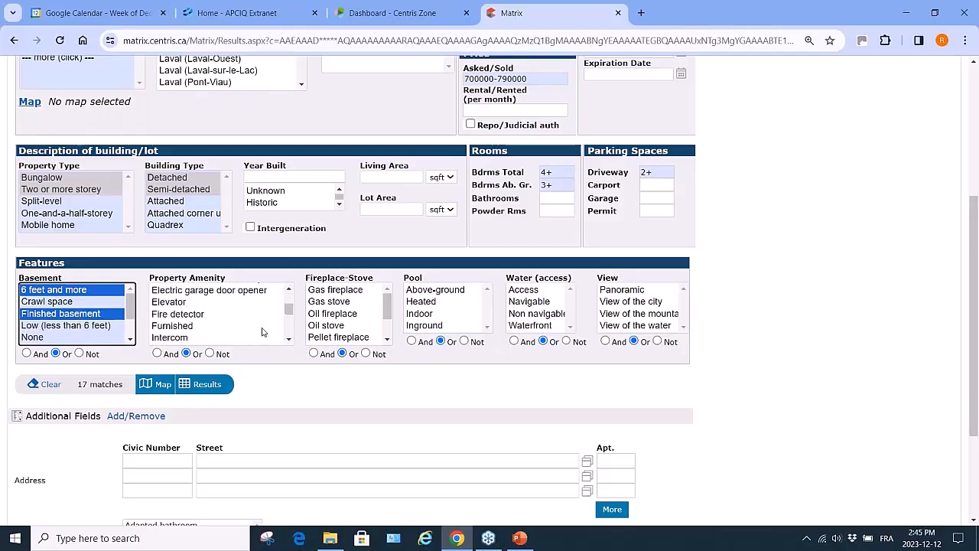
scroll(262, 330, "up", 10)
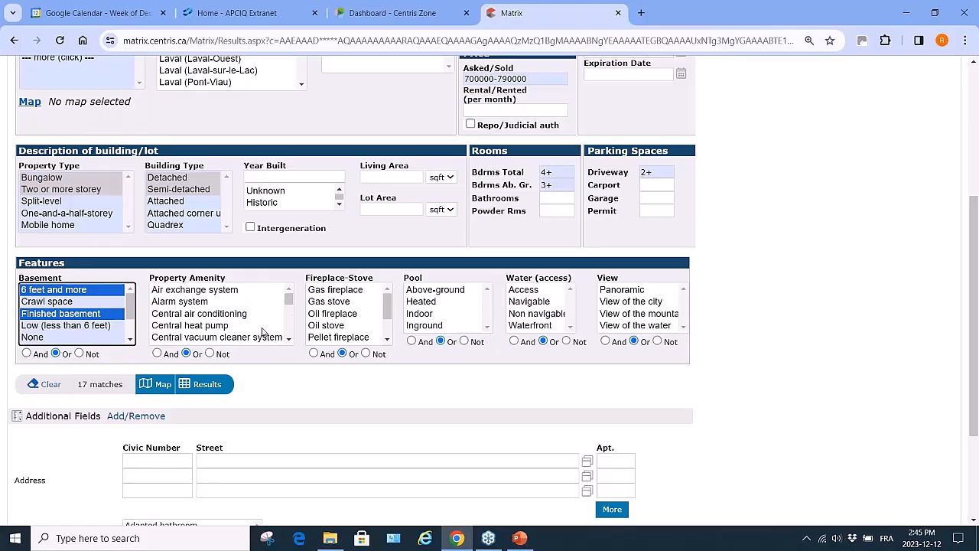
left_click(432, 326)
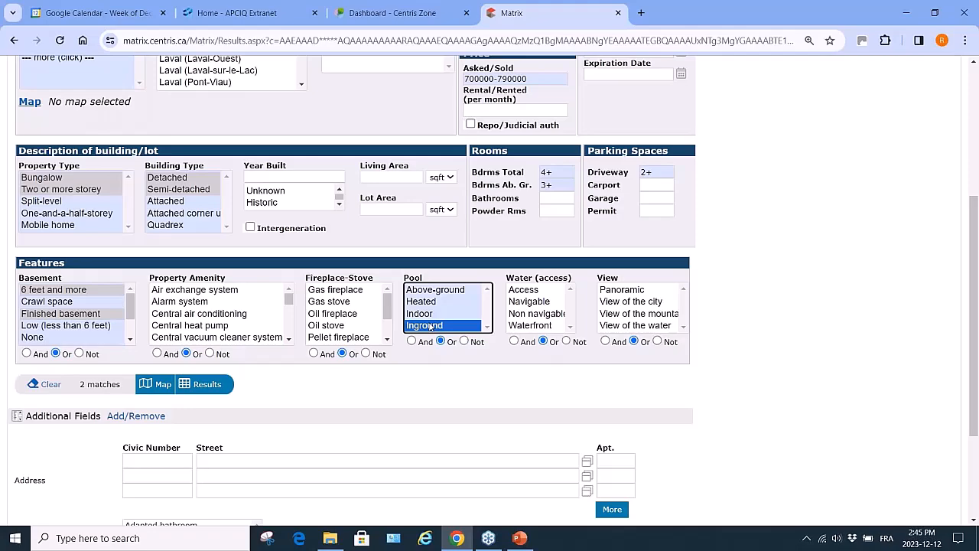
left_click(433, 327, "ctrl")
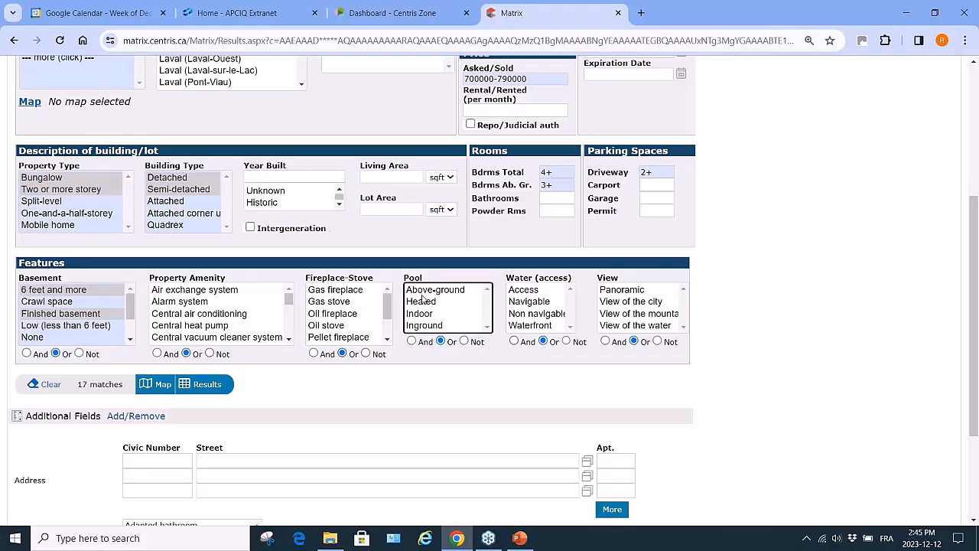
left_click(423, 327)
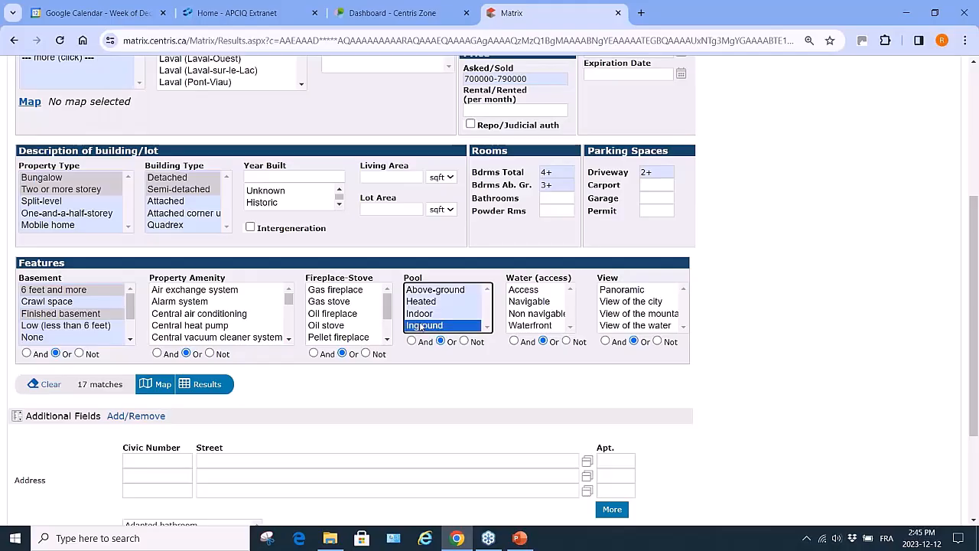
left_click(465, 342)
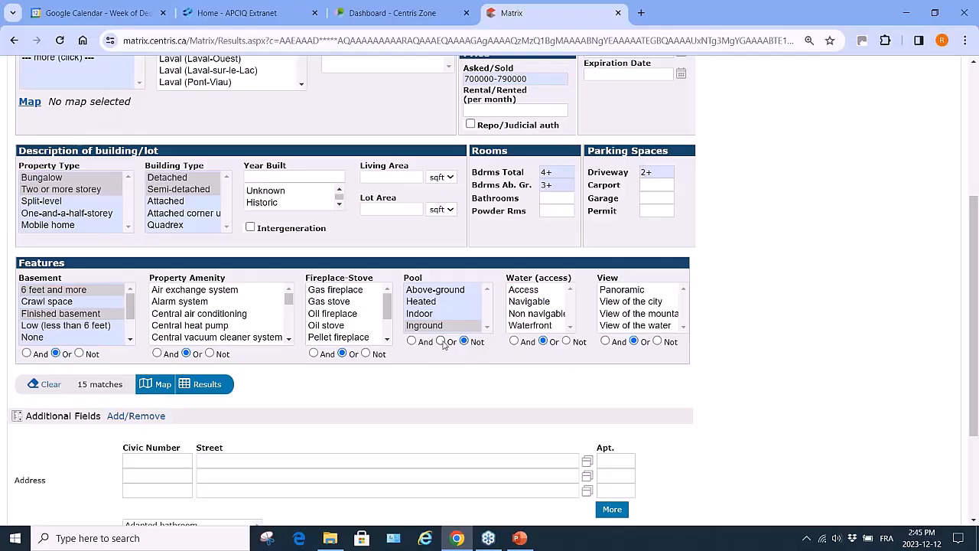
left_click(439, 296, "ctrl")
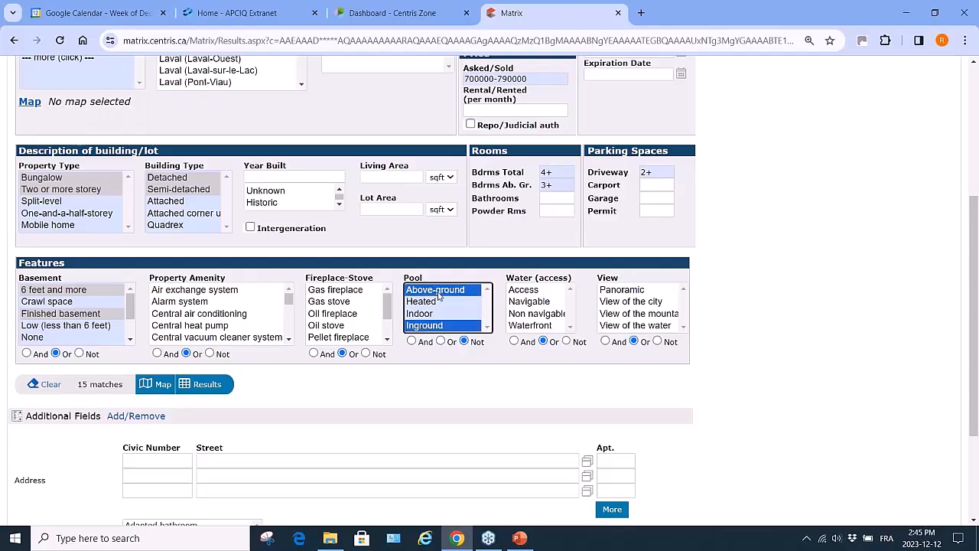
left_click(441, 341)
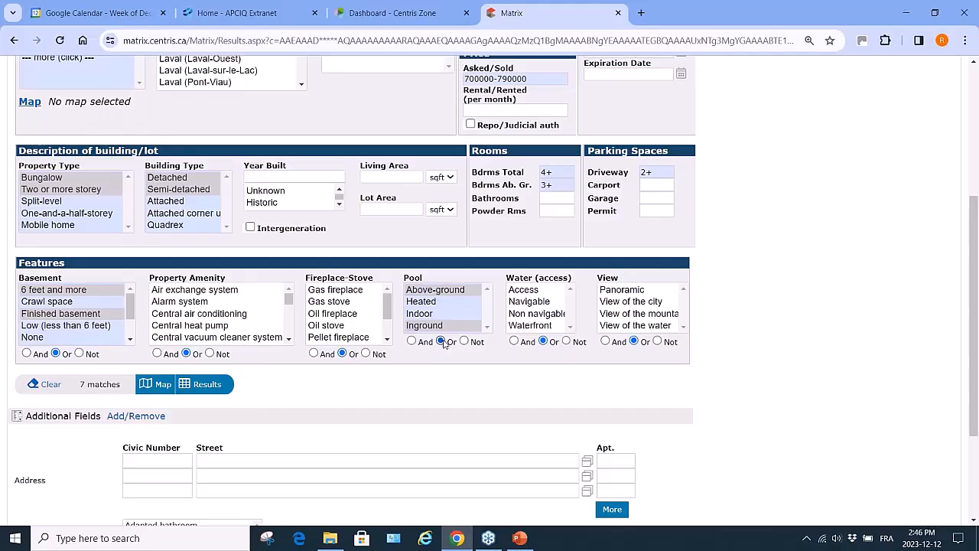
left_click(441, 292, "ctrl")
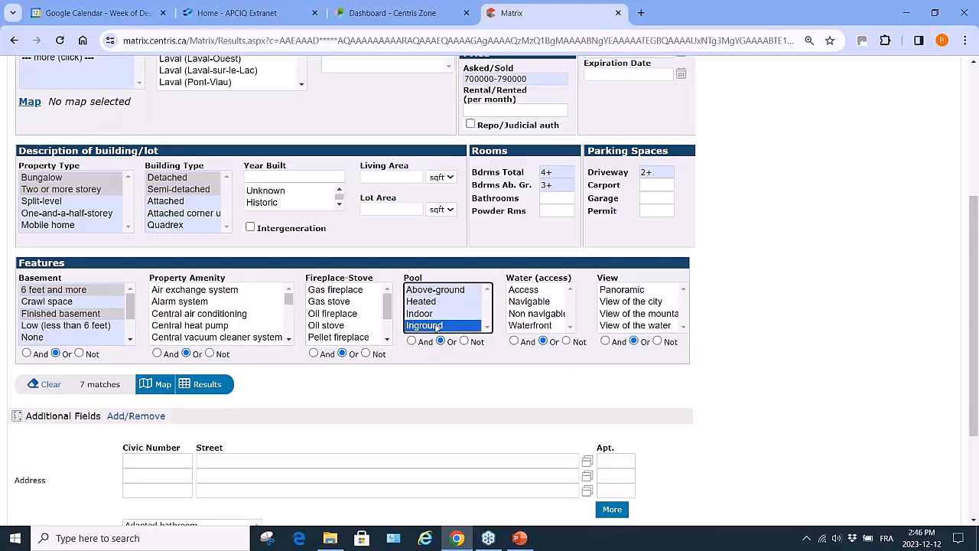
left_click(437, 326, "ctrl")
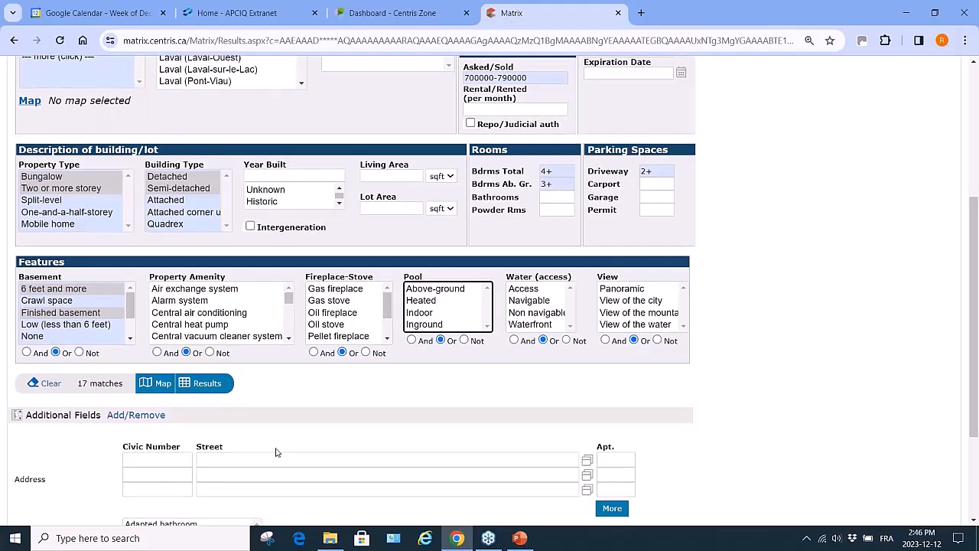
scroll(277, 453, "down", 3)
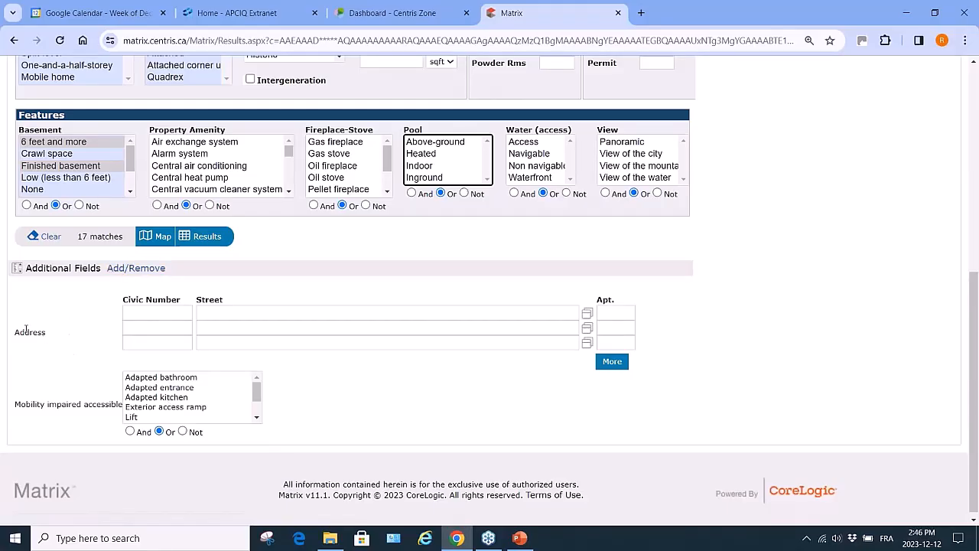
Remove Mobility impaired accessible from the frequently used search fields
left_click(149, 272)
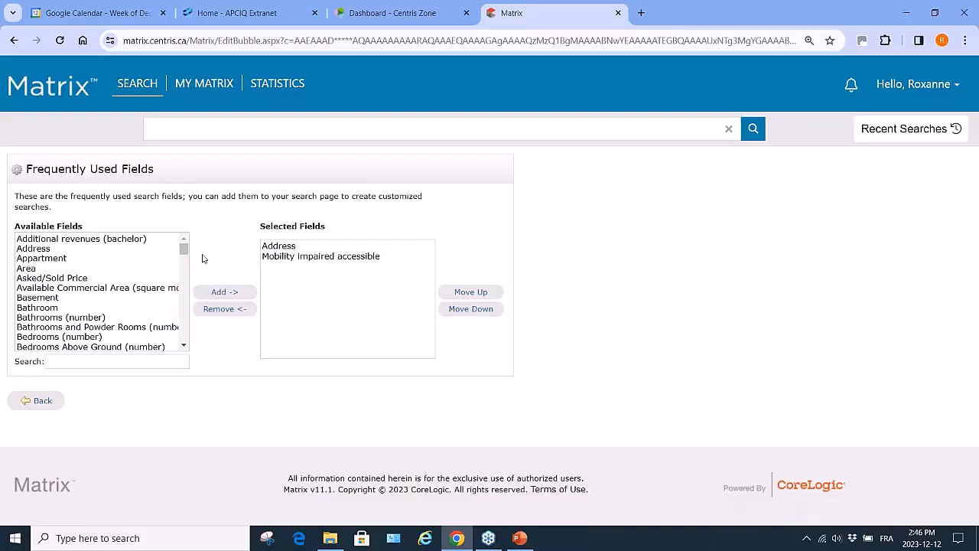
left_click(329, 258)
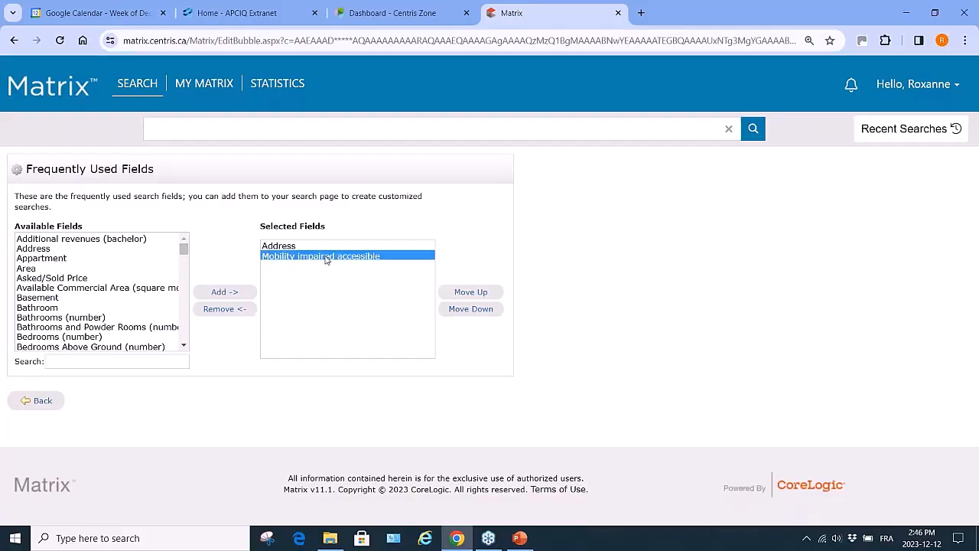
left_click(222, 311)
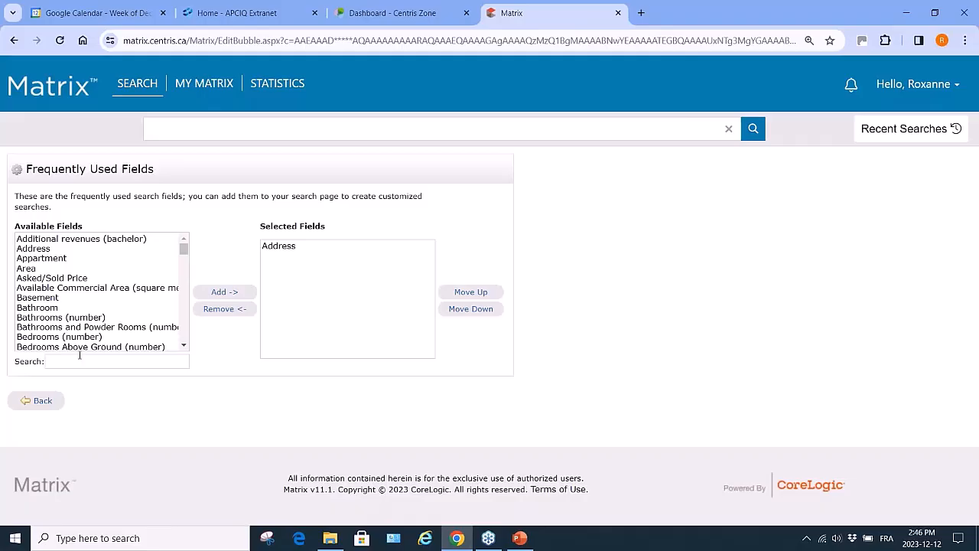
Add Bathroom and Foundation to the frequently used fields and go back to the search page
scroll(118, 338, "down", 1)
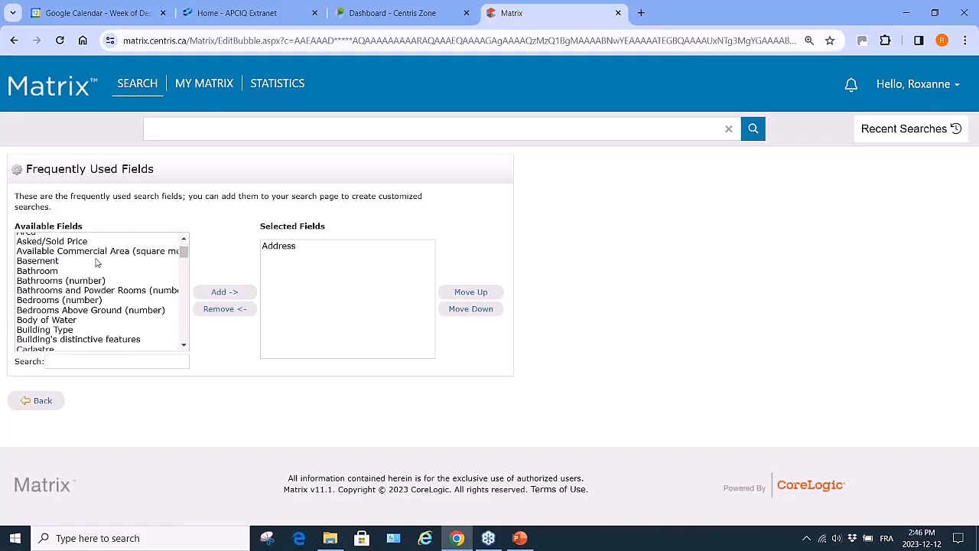
left_click(80, 280)
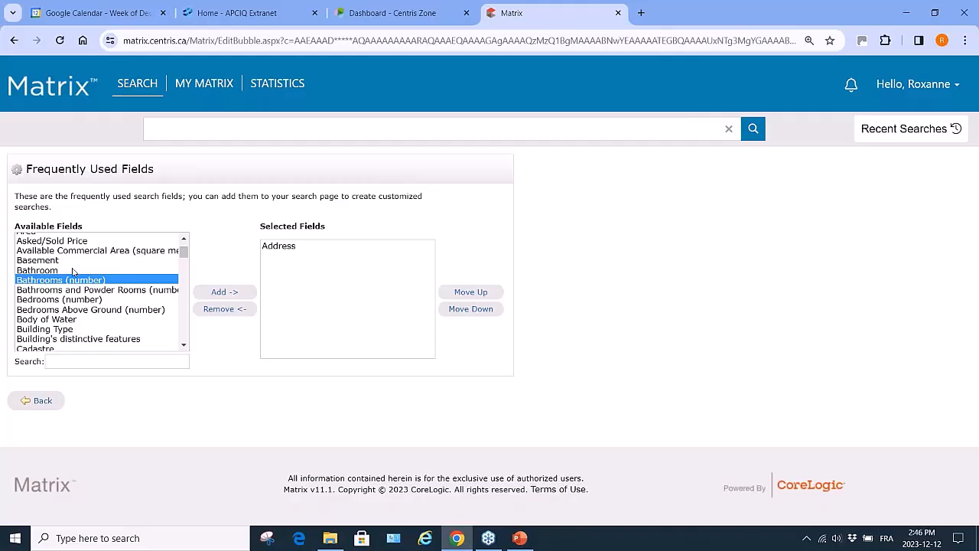
left_click(74, 272)
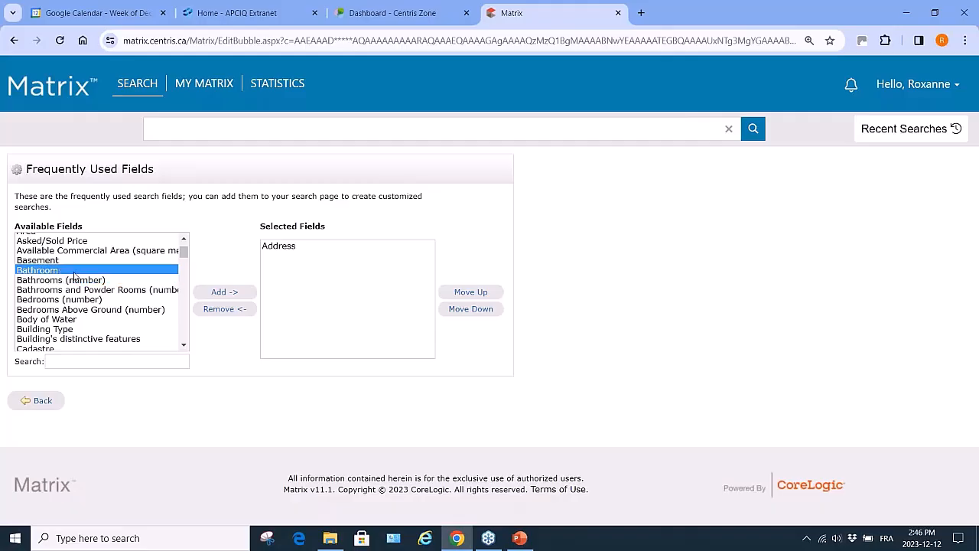
left_click(225, 294)
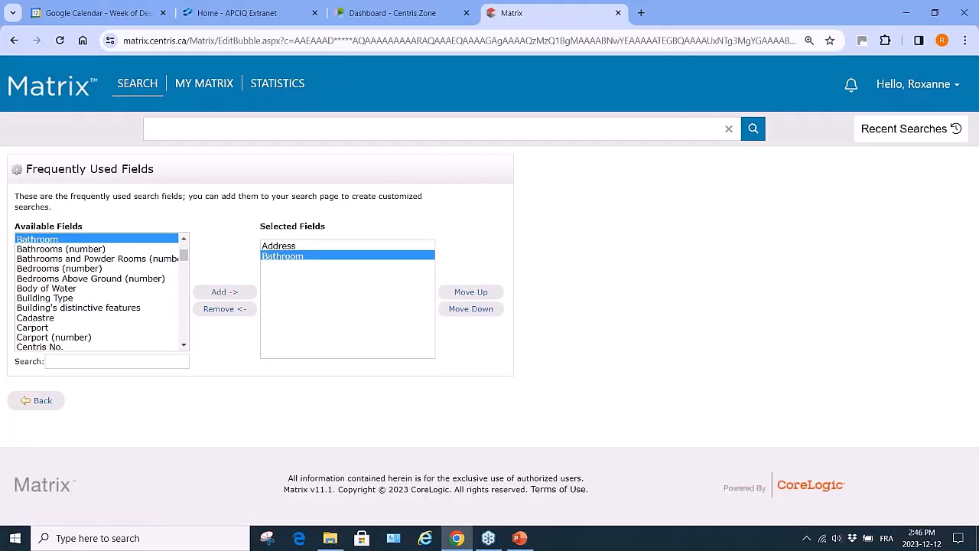
scroll(91, 332, "down", 5)
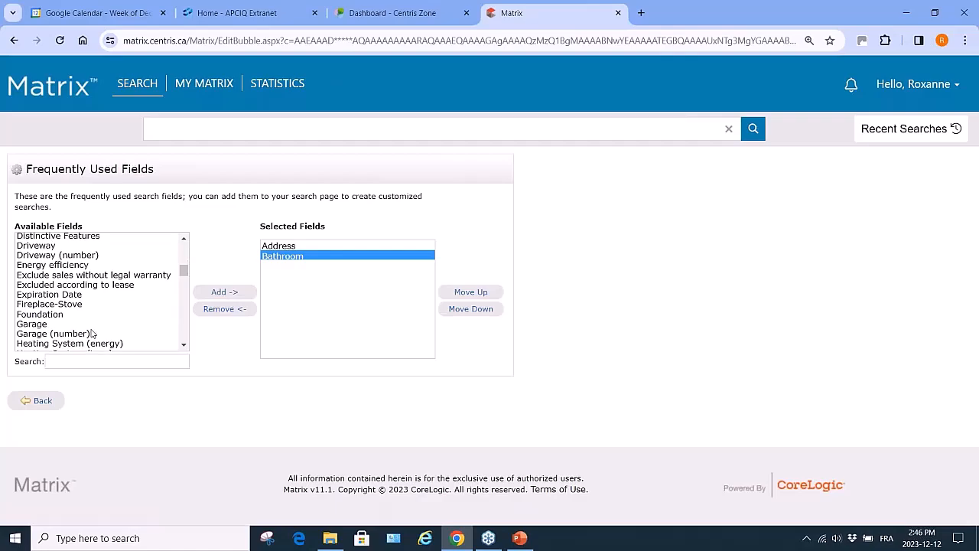
left_click(59, 314)
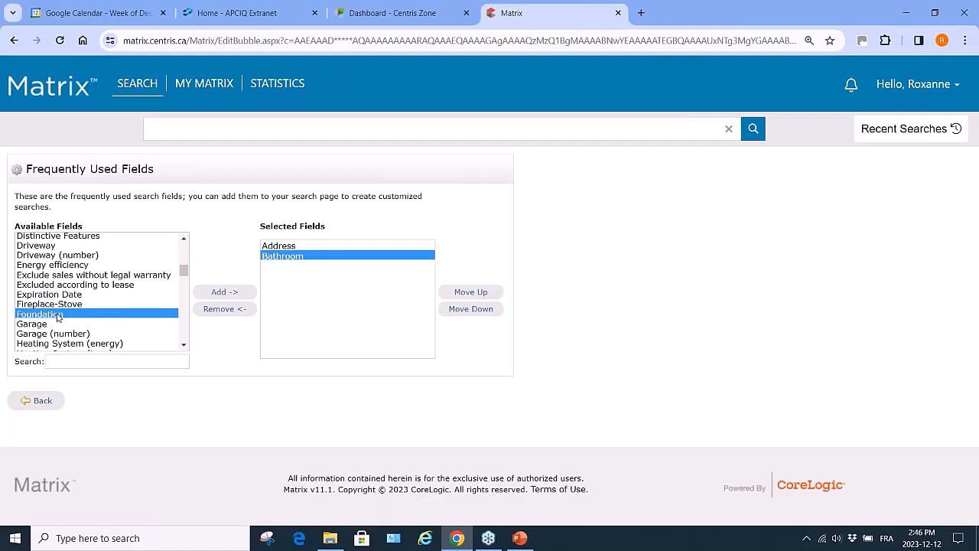
left_click(222, 292)
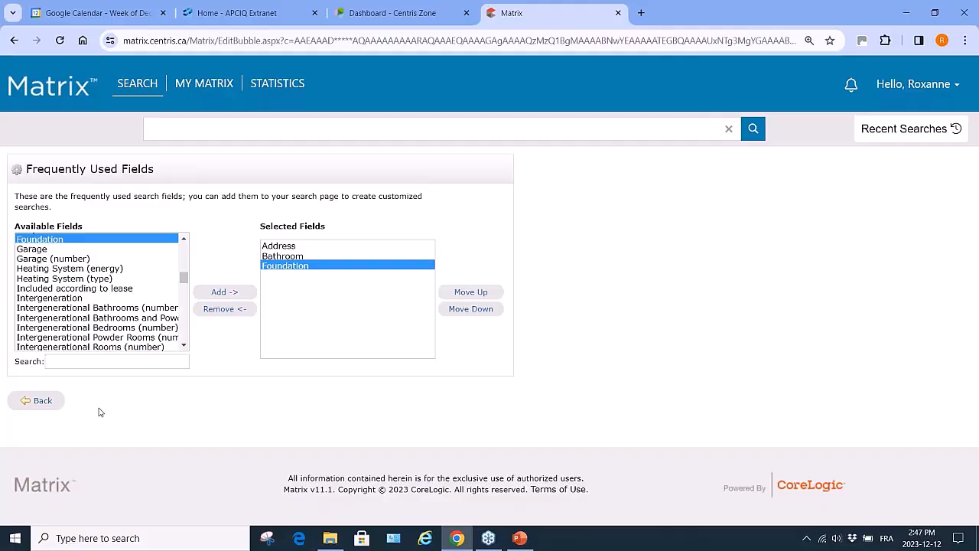
left_click(42, 401)
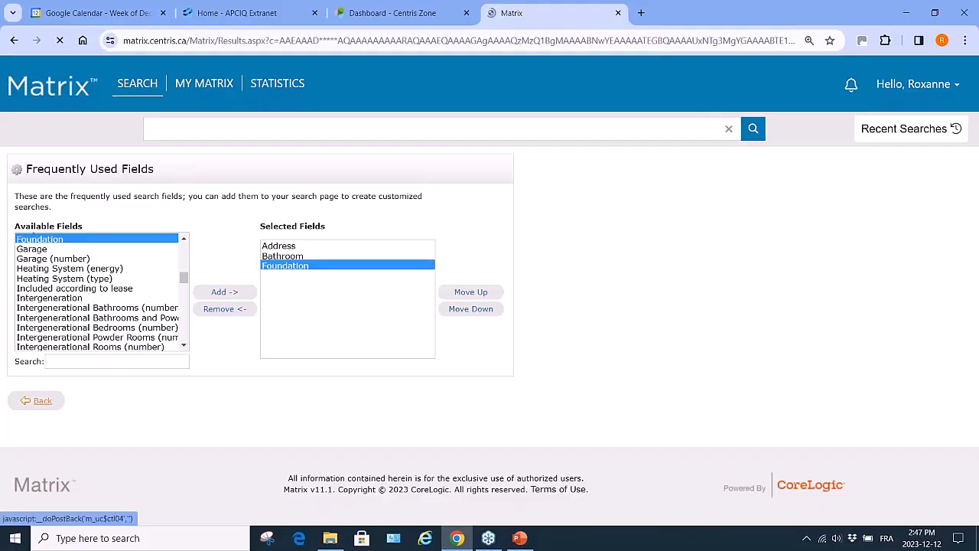
Select Ensuite bathroom and Ensuite powder room under Bathroom, and Poured concrete under Foundation
scroll(490, 294, "down", 5)
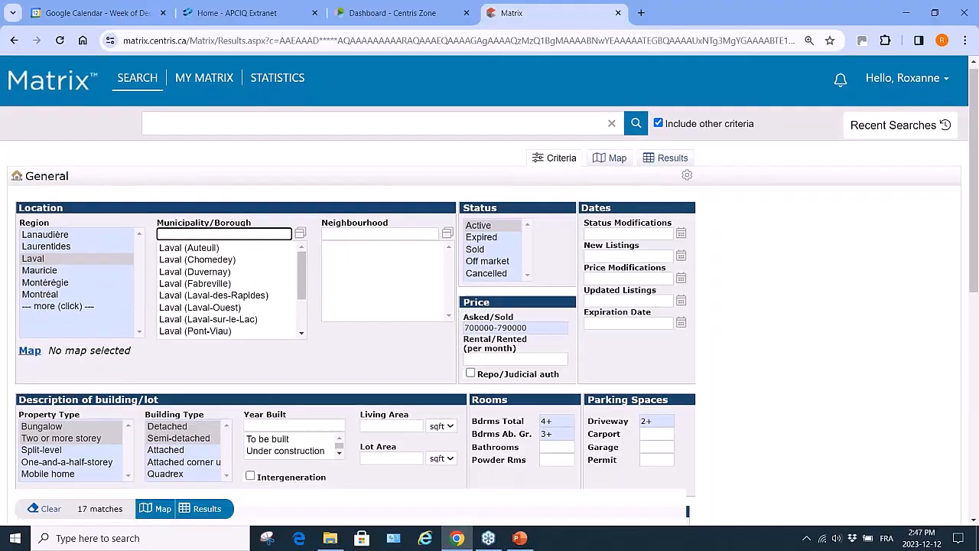
scroll(490, 295, "down", 1)
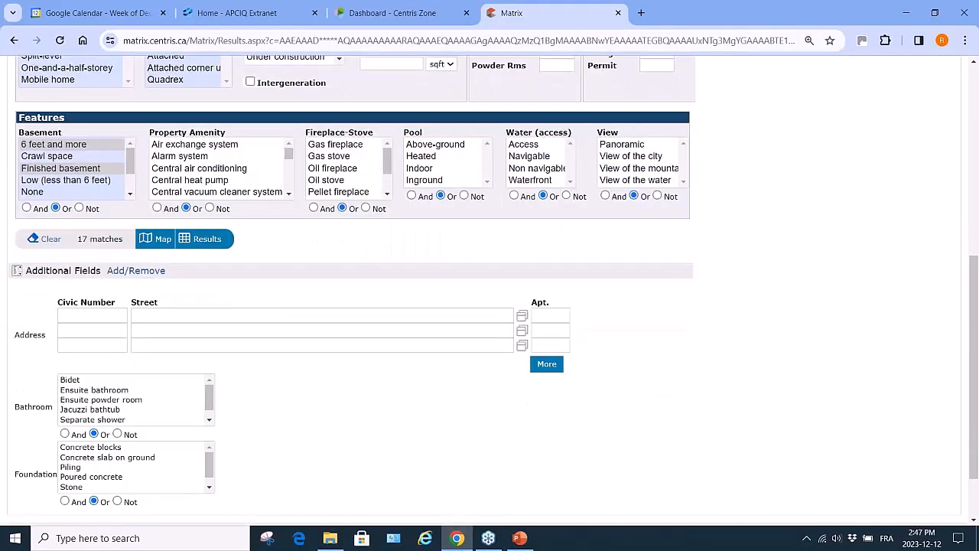
scroll(490, 295, "down", 2)
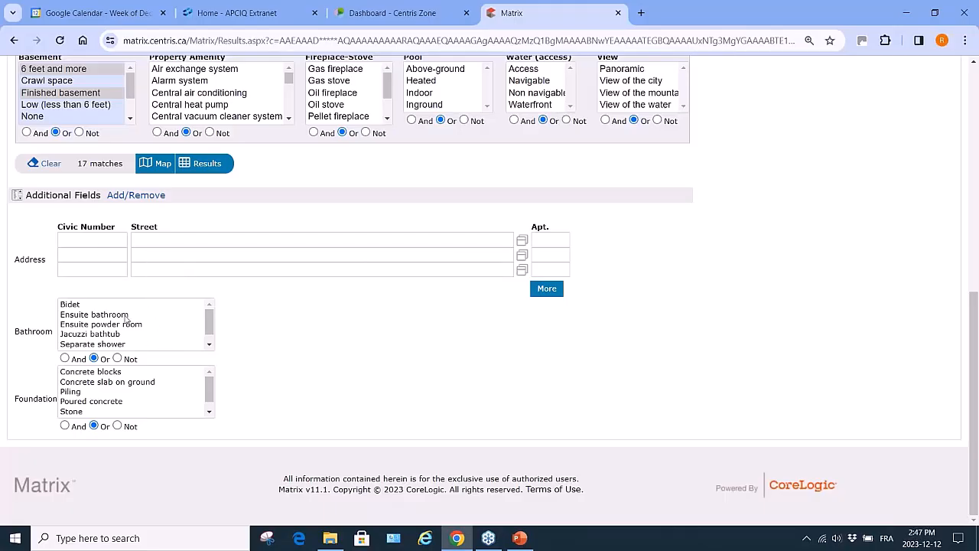
left_click(102, 318)
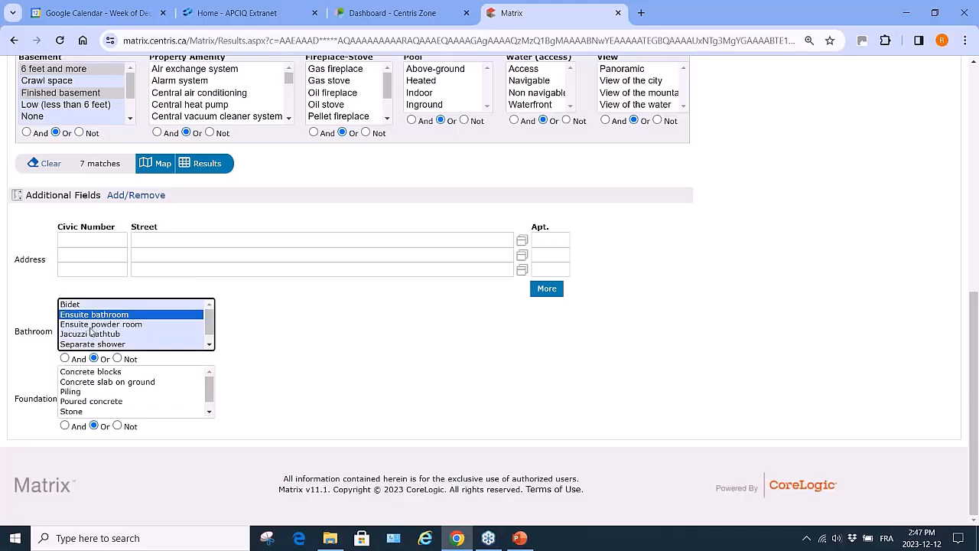
left_click(95, 327, "ctrl")
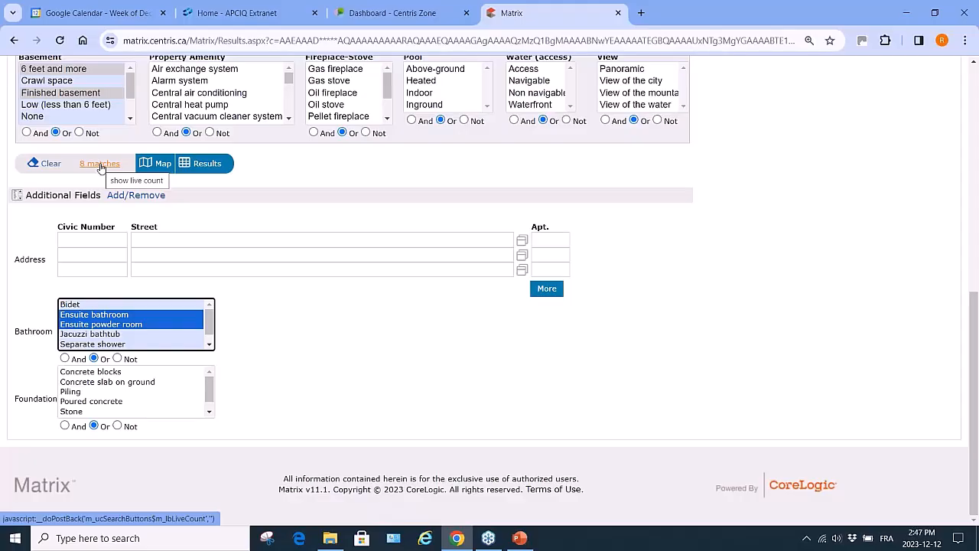
left_click(95, 401)
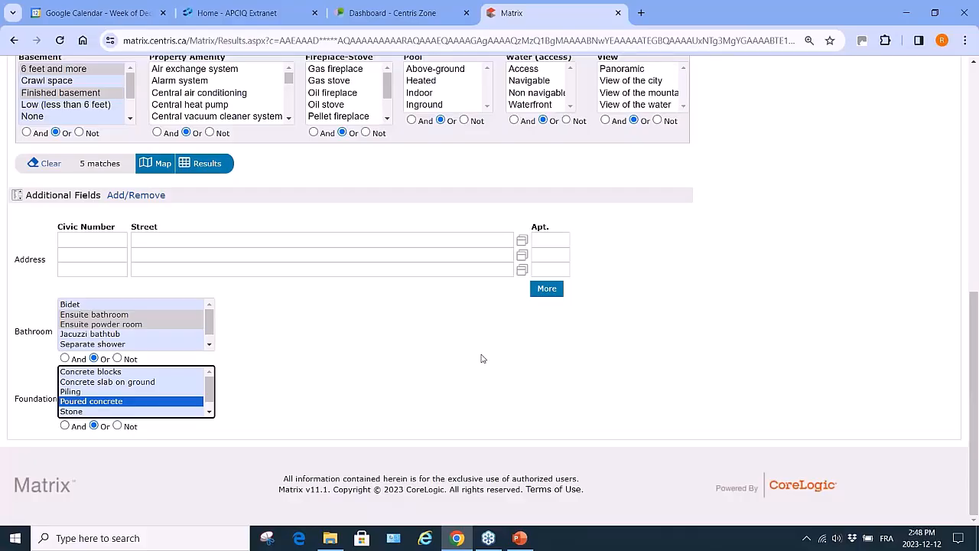
Show the 5 matching listings in the Partial with Photo layout and scroll through them
left_click(206, 164)
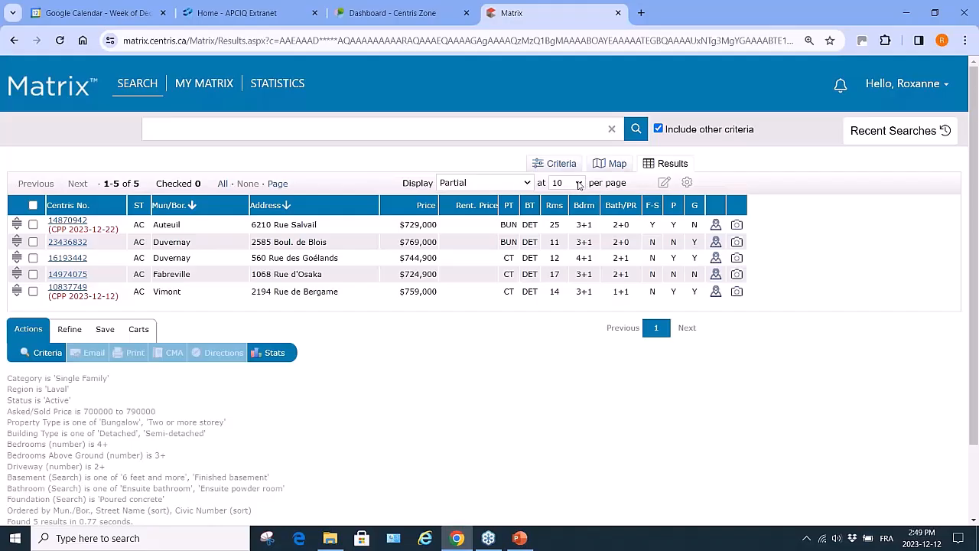
left_click(527, 183)
left_click(509, 208)
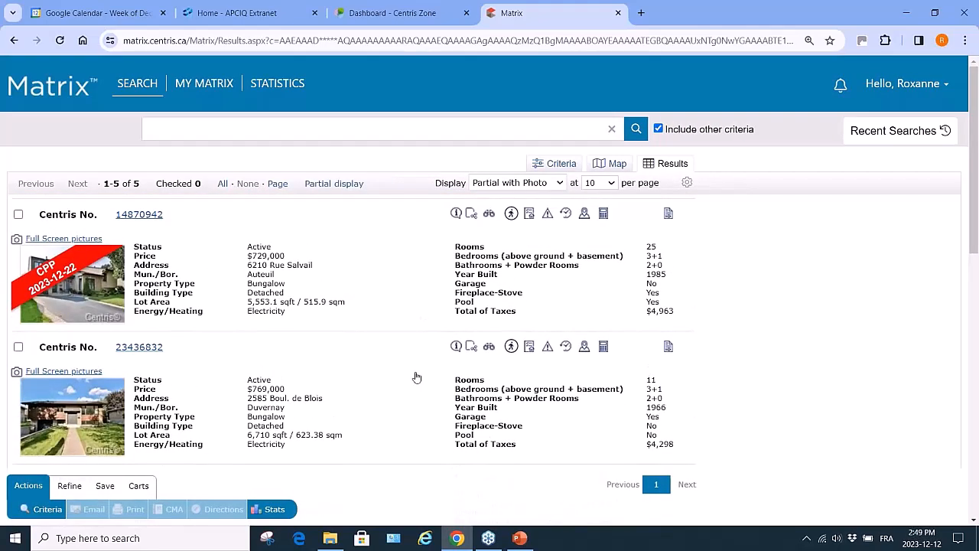
scroll(417, 377, "down", 5)
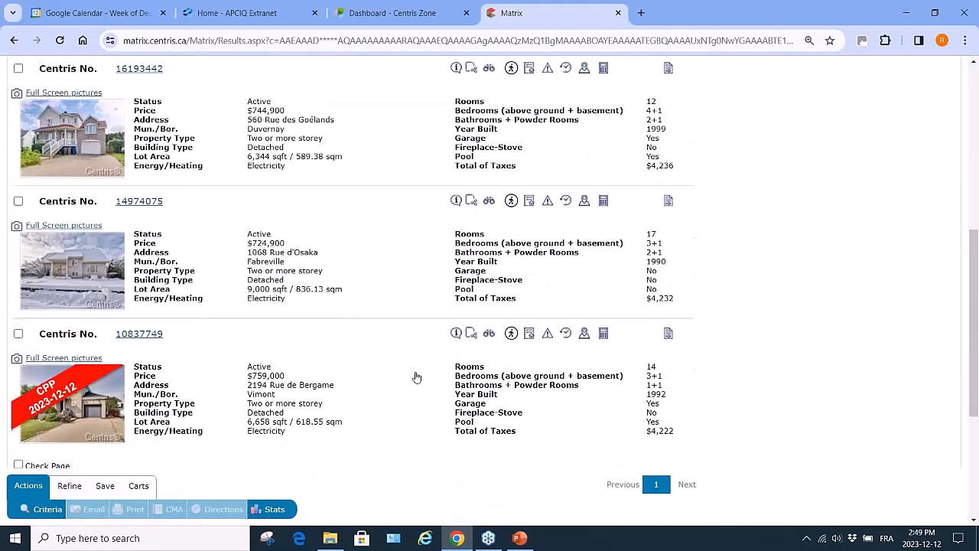
scroll(416, 378, "up", 7)
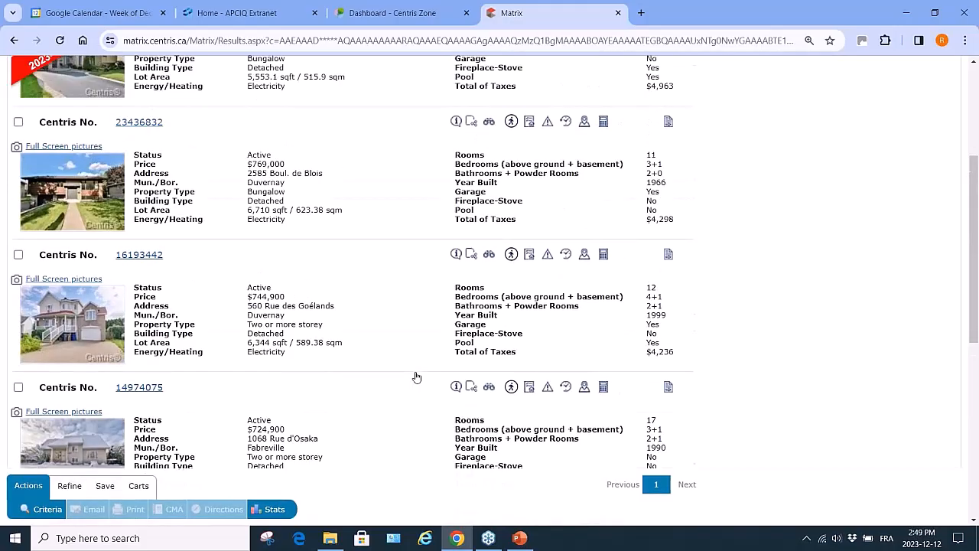
Switch the results to the Detailed display and move to the second matching listing
left_click(563, 184)
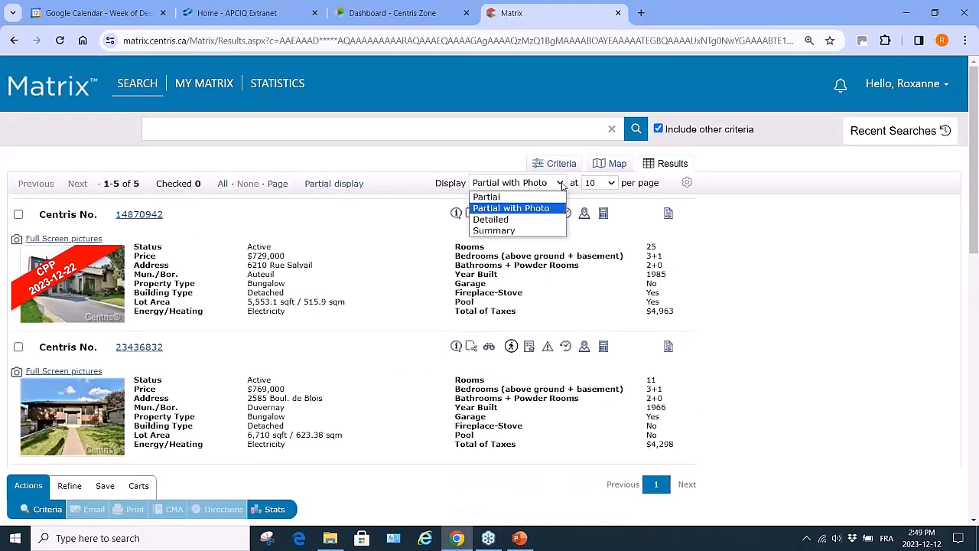
left_click(500, 220)
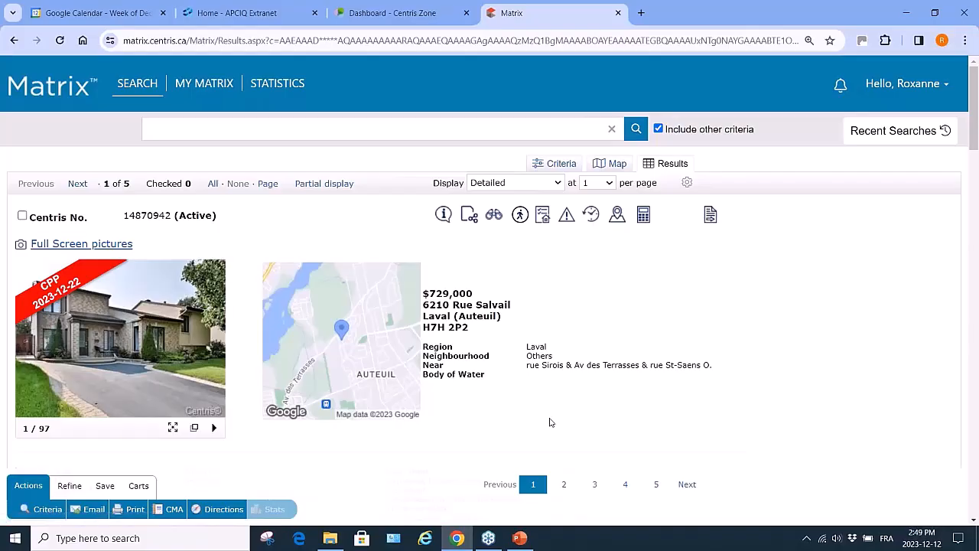
scroll(550, 421, "down", 10)
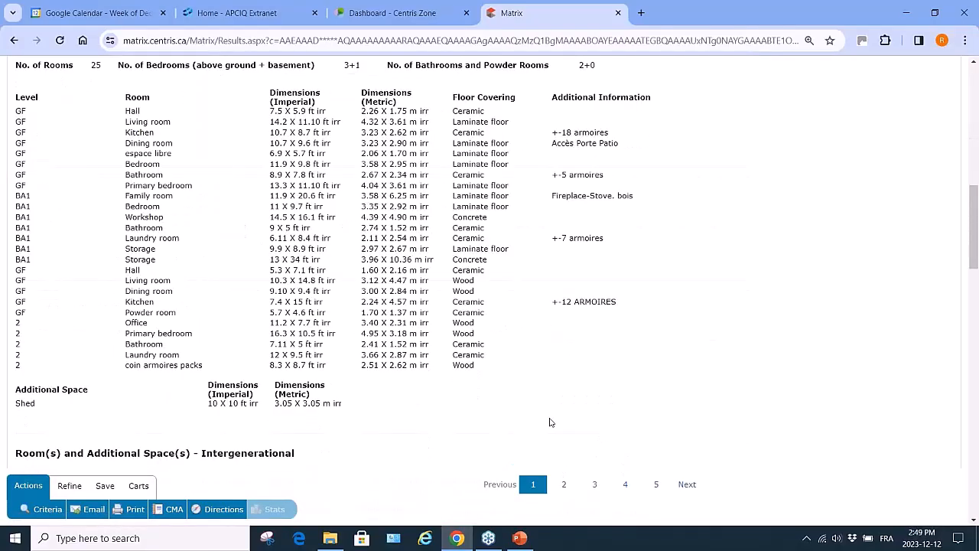
scroll(549, 422, "down", 10)
scroll(549, 422, "up", 20)
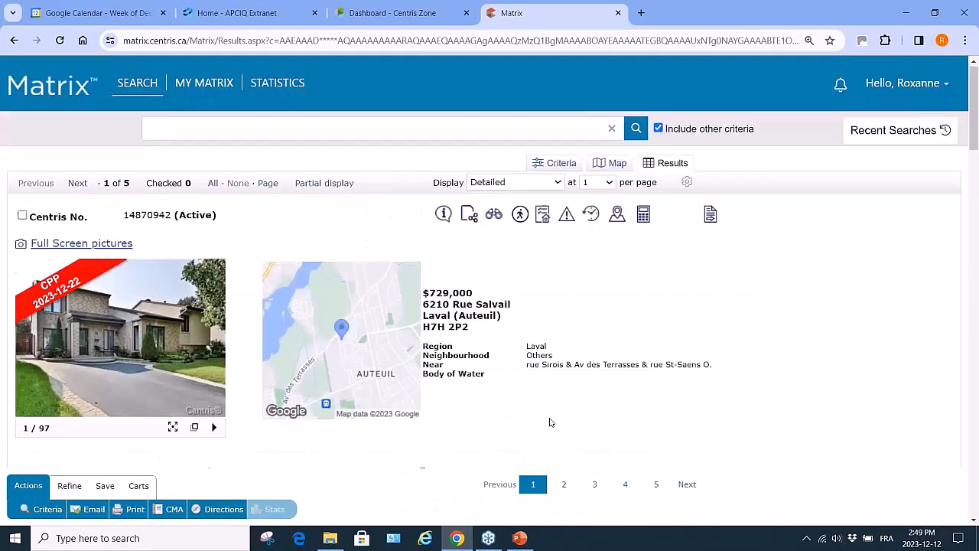
left_click(565, 485)
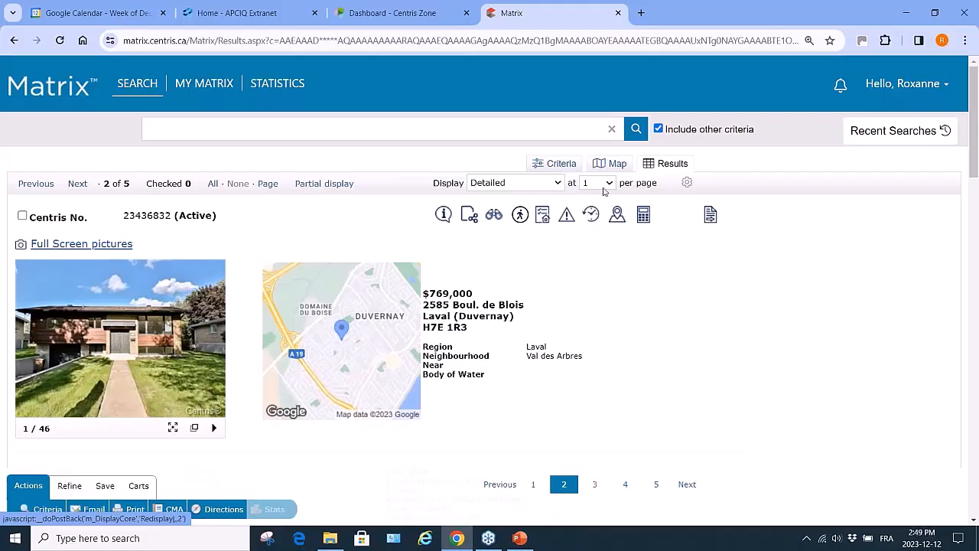
Return the results to the Partial with Photo layout, leaving listings per page unchanged
left_click(559, 186)
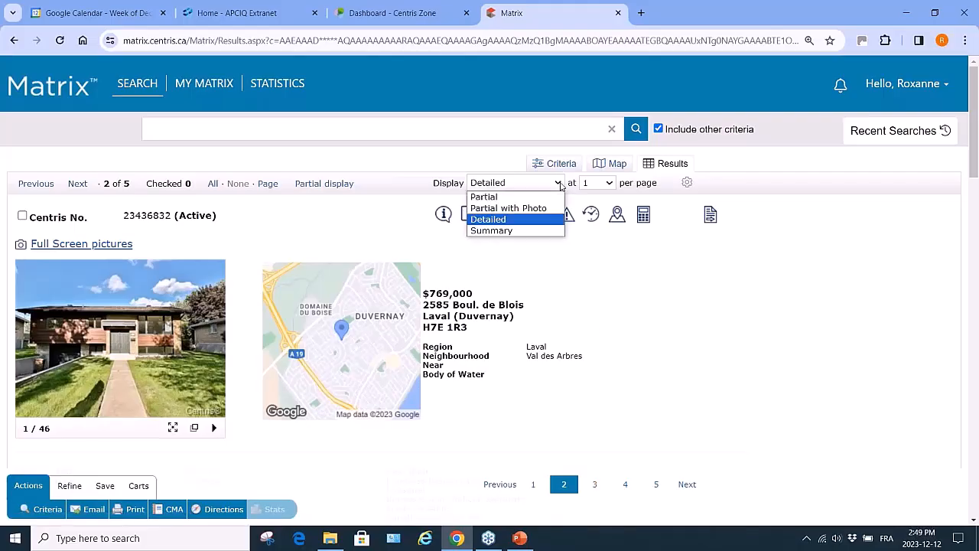
left_click(545, 208)
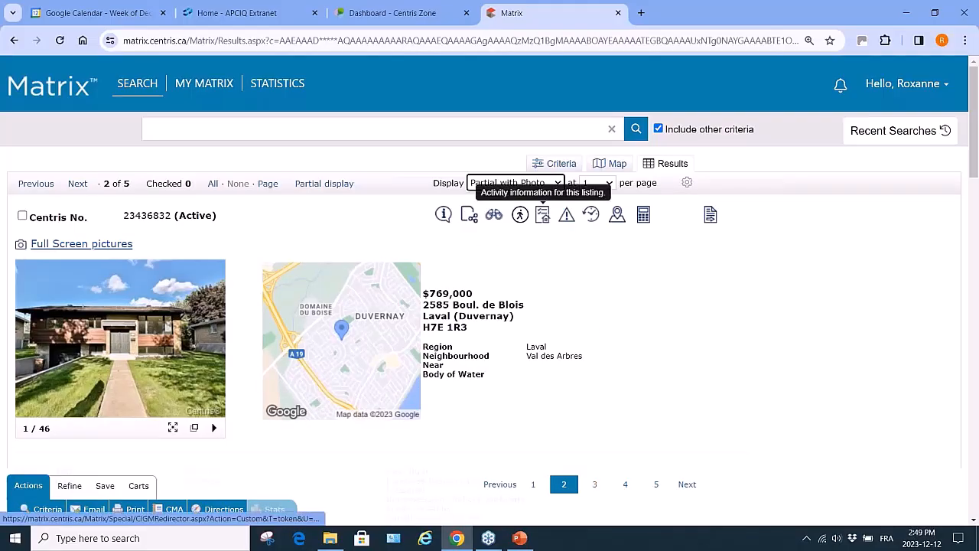
left_click(612, 183)
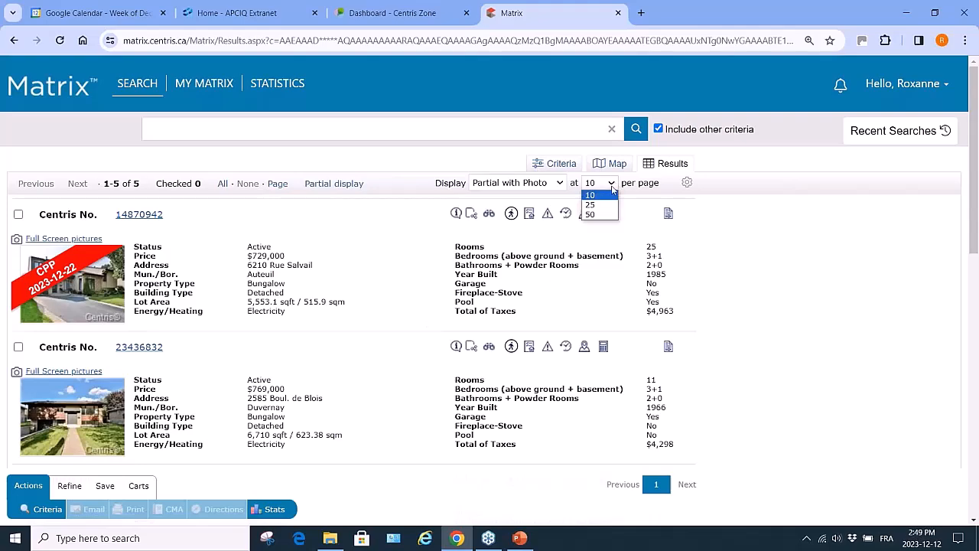
left_click(597, 295)
left_click(597, 298)
left_click(563, 186)
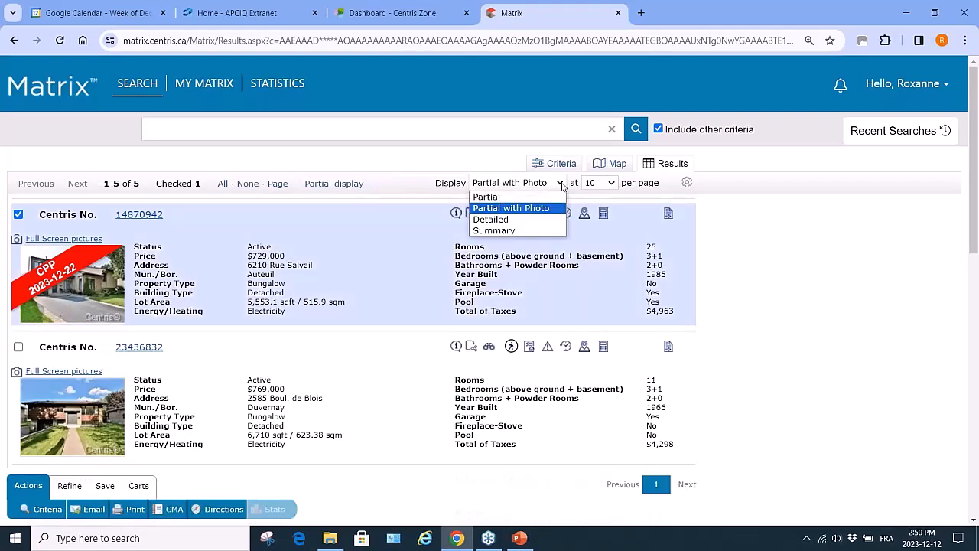
left_click(535, 194)
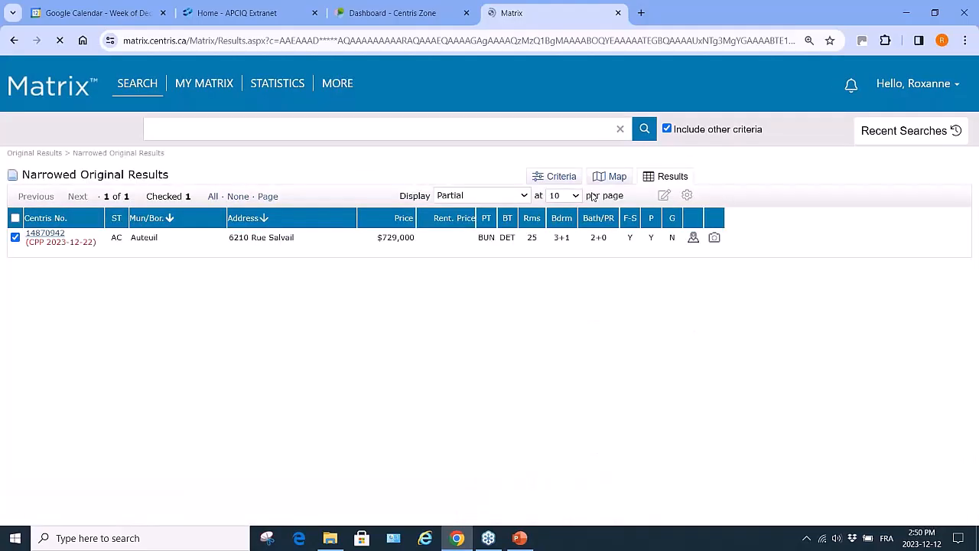
left_click(577, 196)
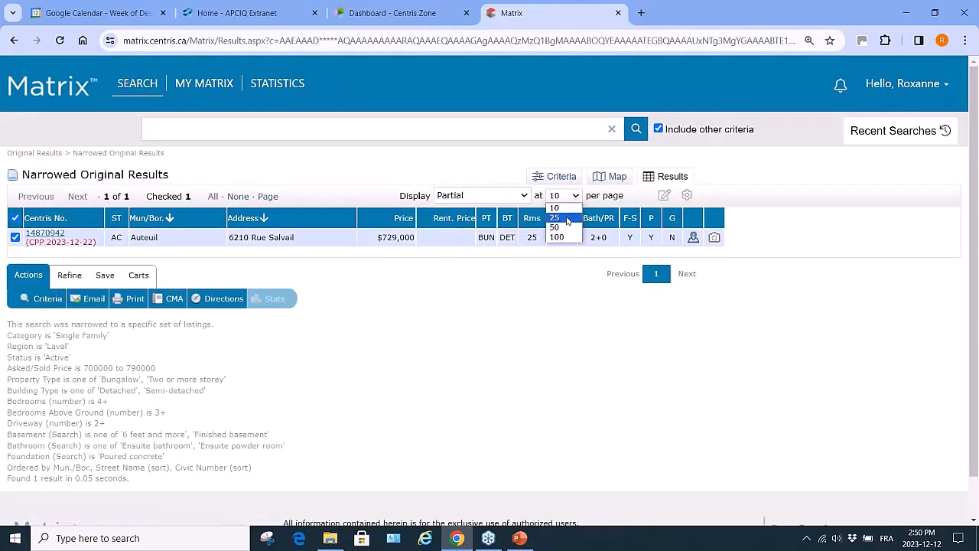
left_click(567, 221)
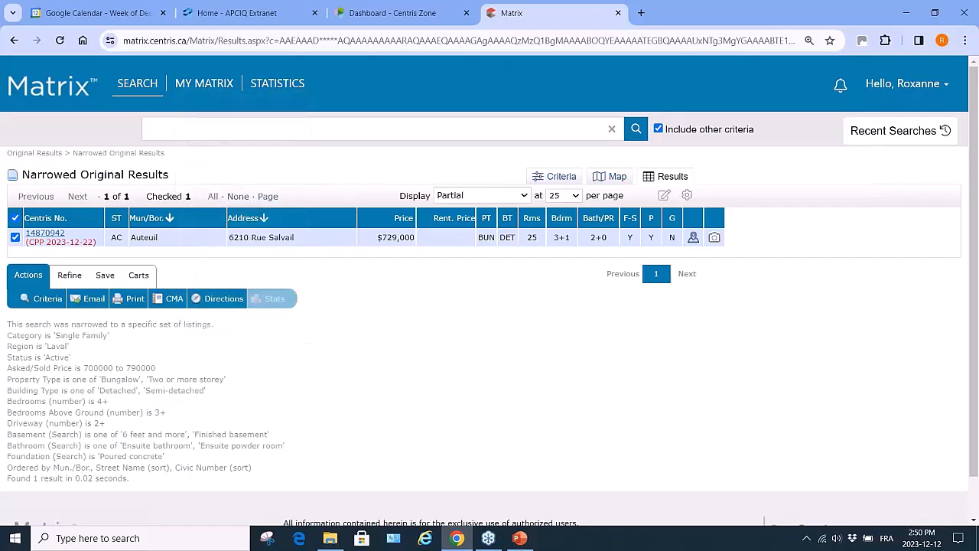
Back on the search criteria, delete the 790000 upper bound so Asked/Sold reads 700000-
left_click(47, 298)
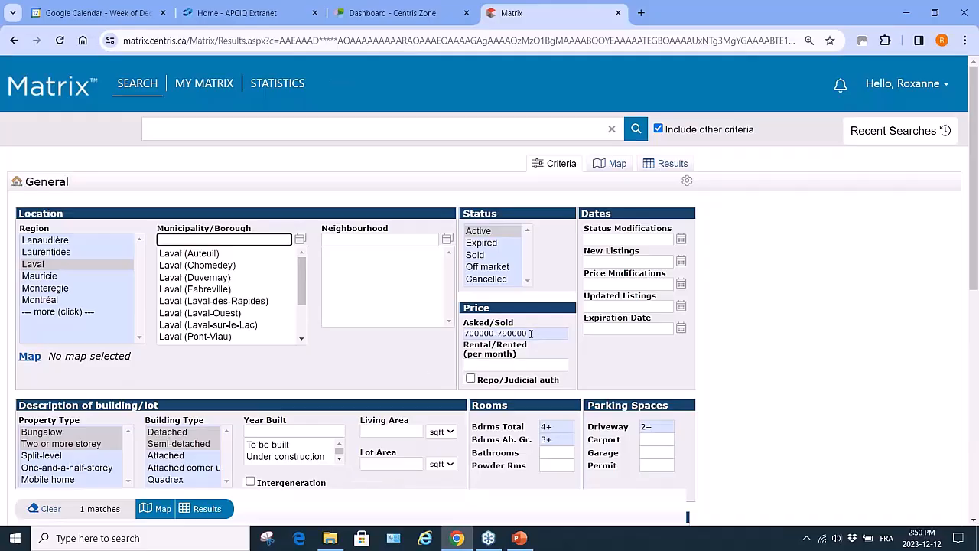
left_click_drag(531, 333, 498, 333)
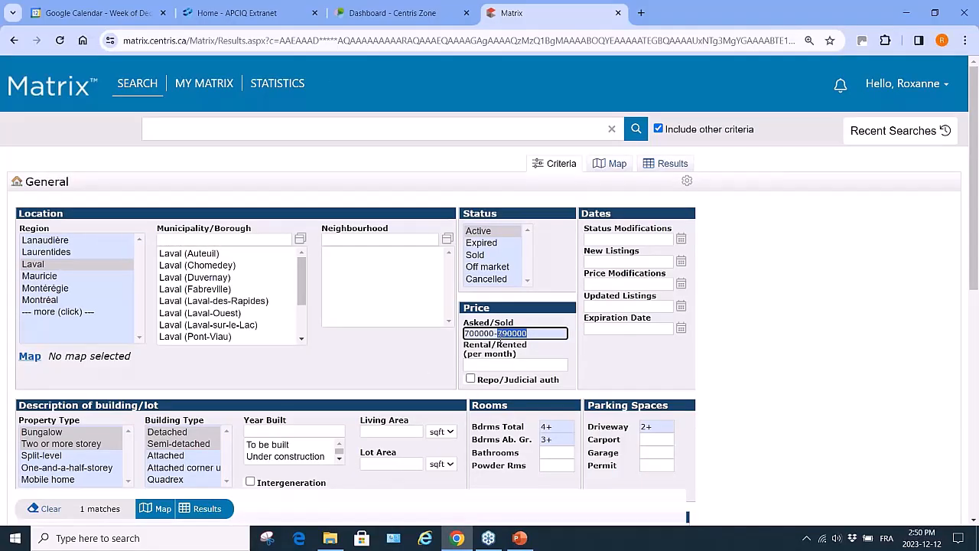
key("BackSpace")
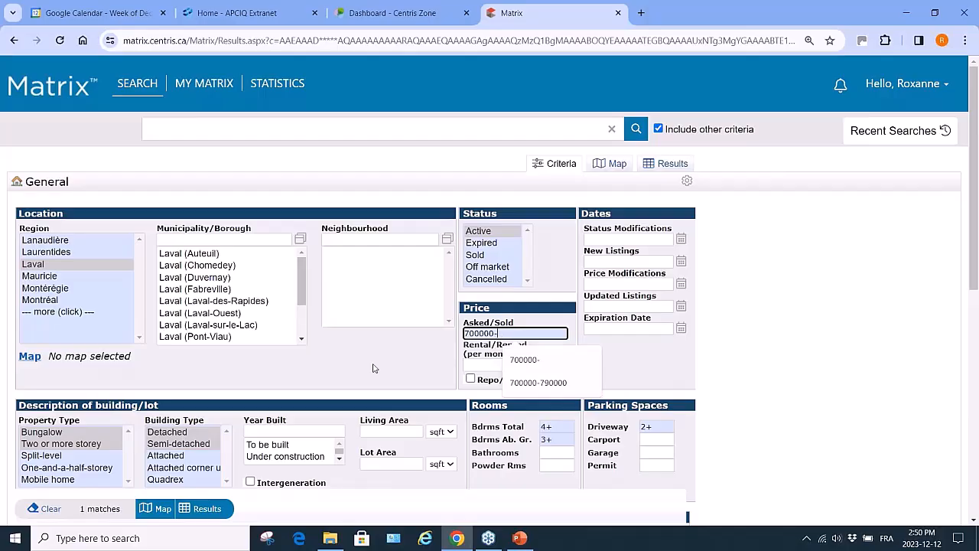
Deselect all Bathroom options so no bathroom features are required, giving 99 matches
scroll(329, 480, "down", 2)
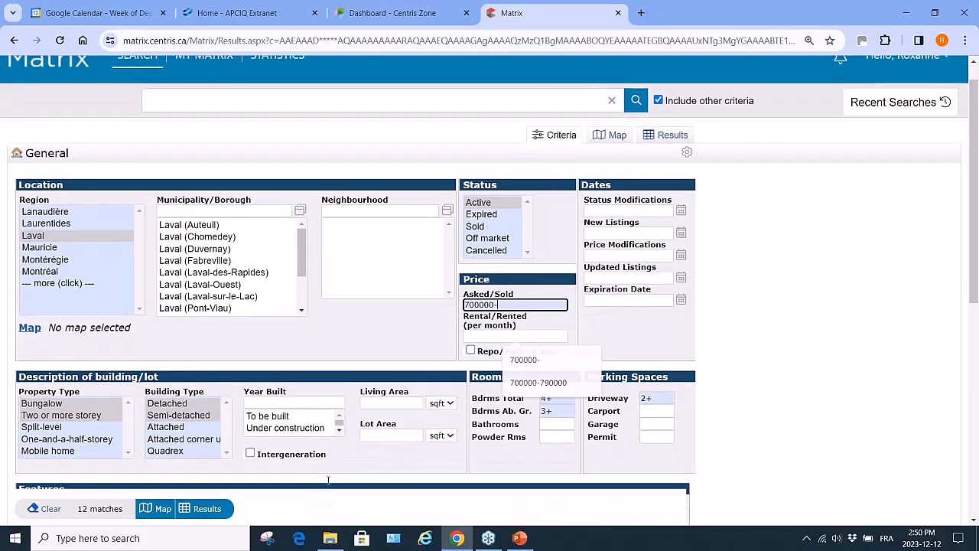
scroll(281, 445, "down", 5)
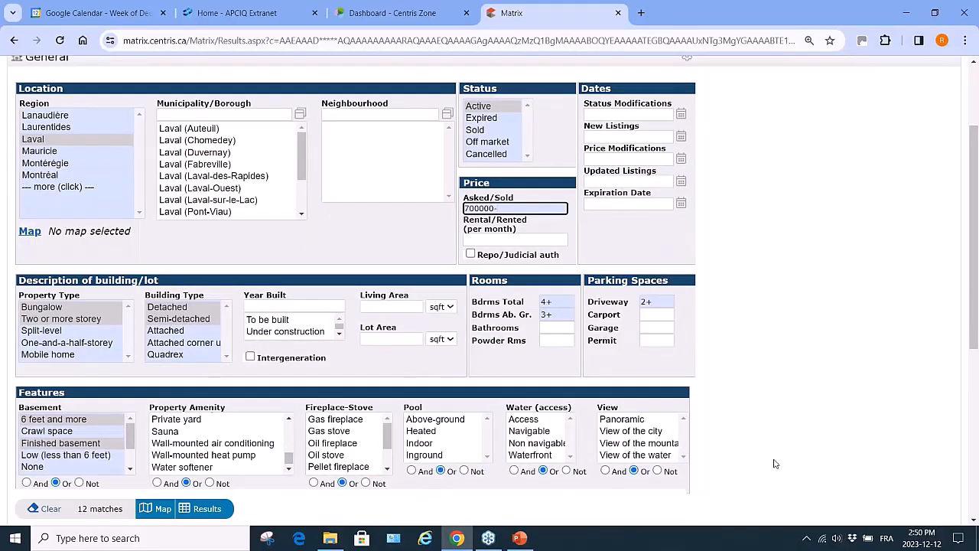
scroll(774, 464, "down", 5)
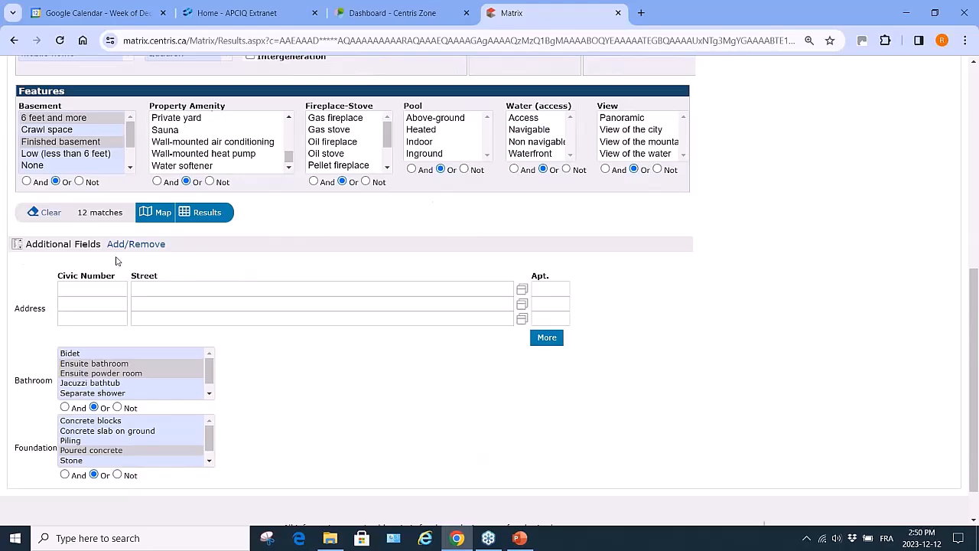
left_click(91, 373)
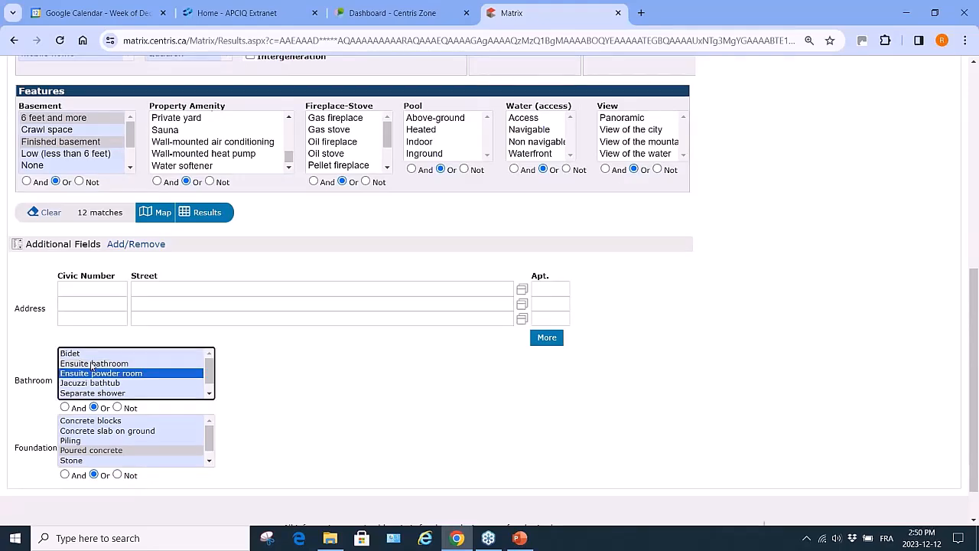
left_click(91, 374, "ctrl")
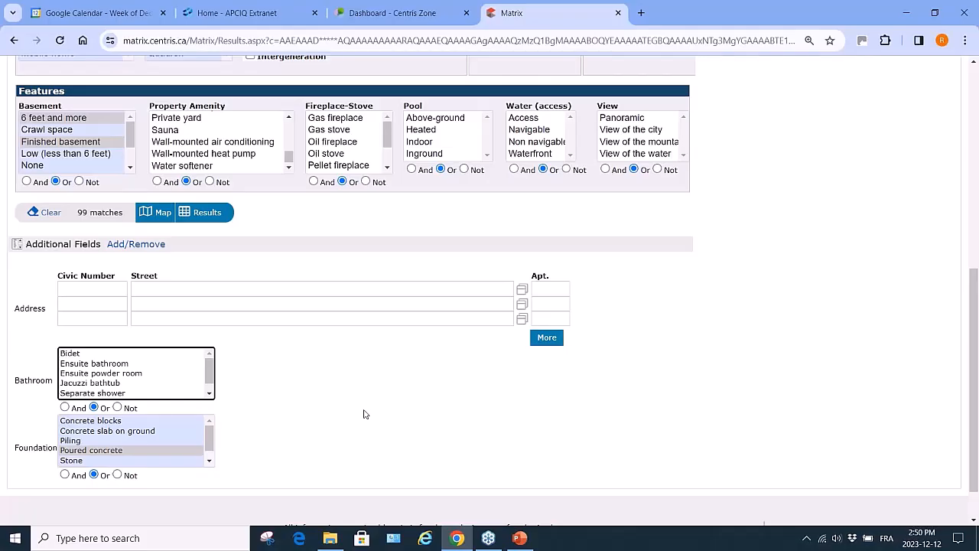
scroll(365, 414, "up", 4)
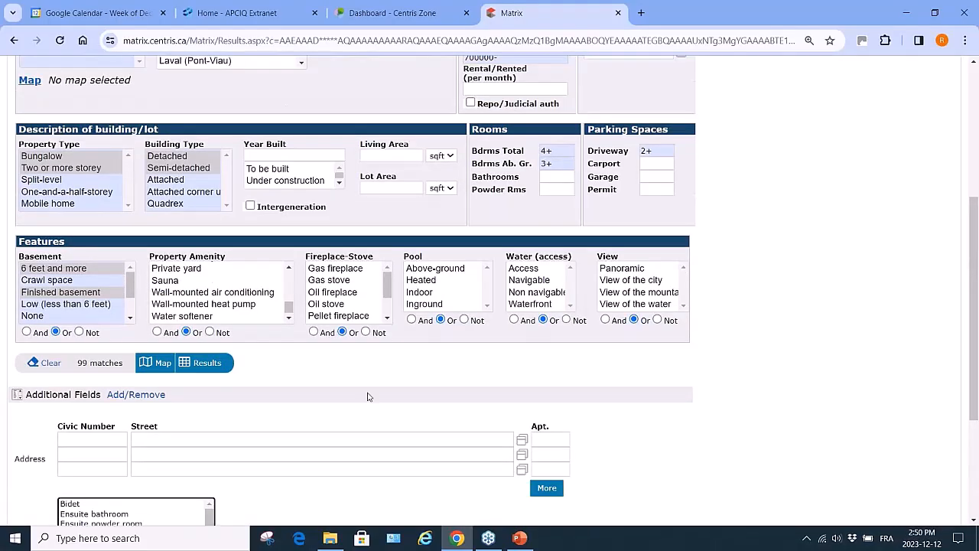
Display the 99 matches and advance to page 2, listings 26–50
left_click(207, 364)
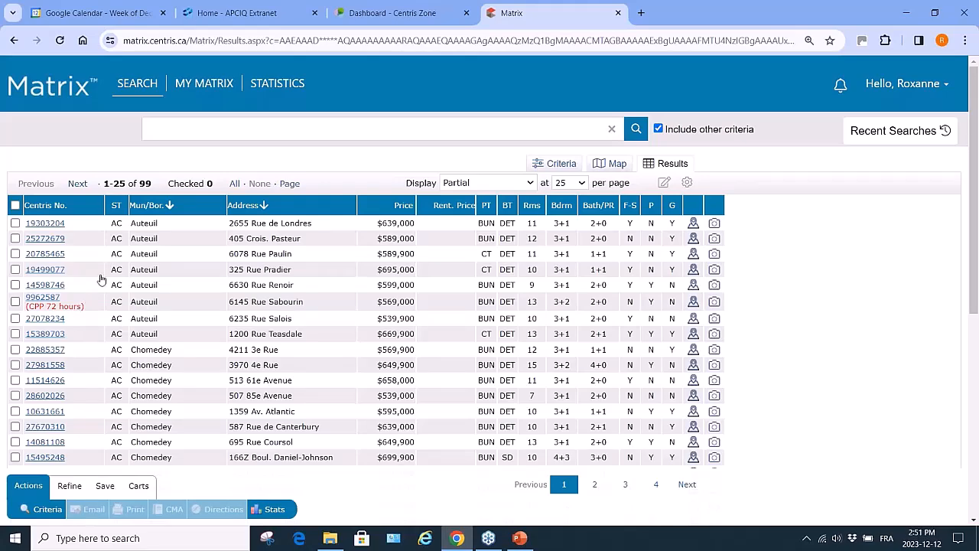
scroll(98, 303, "down", 1)
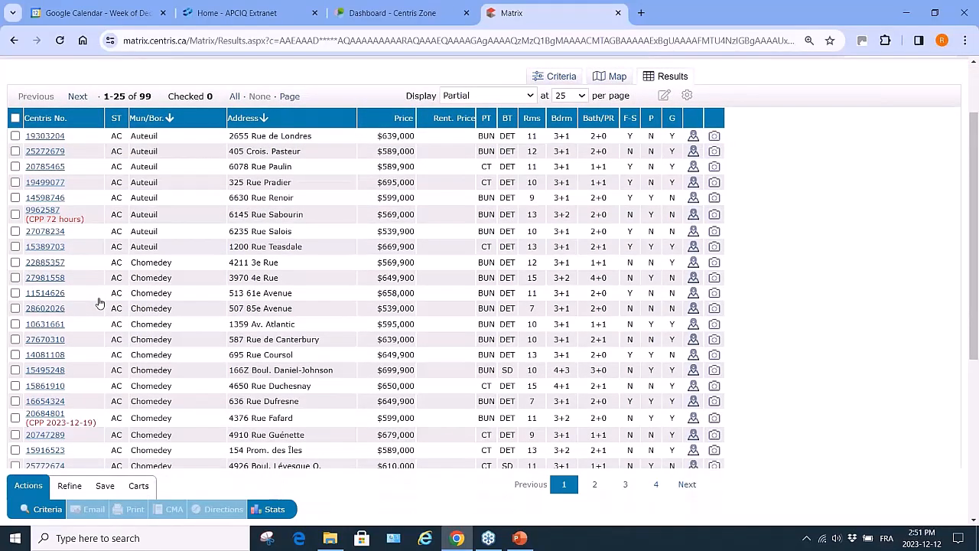
scroll(99, 303, "down", 2)
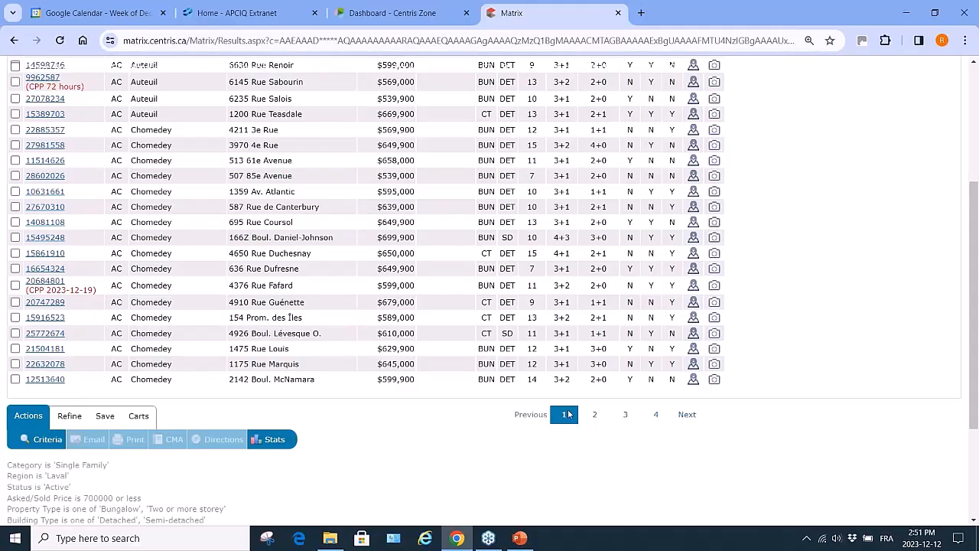
left_click(687, 416)
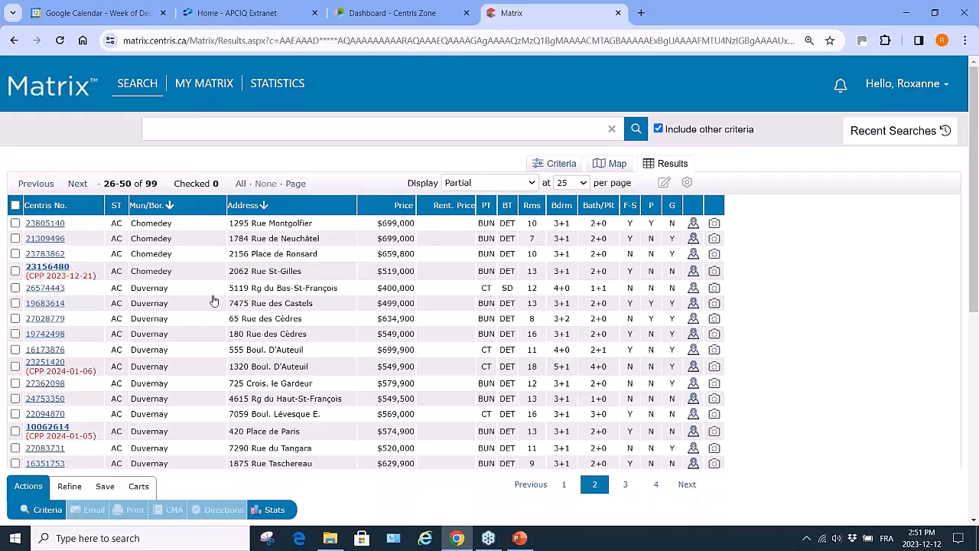
Open listing 27028779 and view its listing broker, owner and mortgage information
left_click(44, 318)
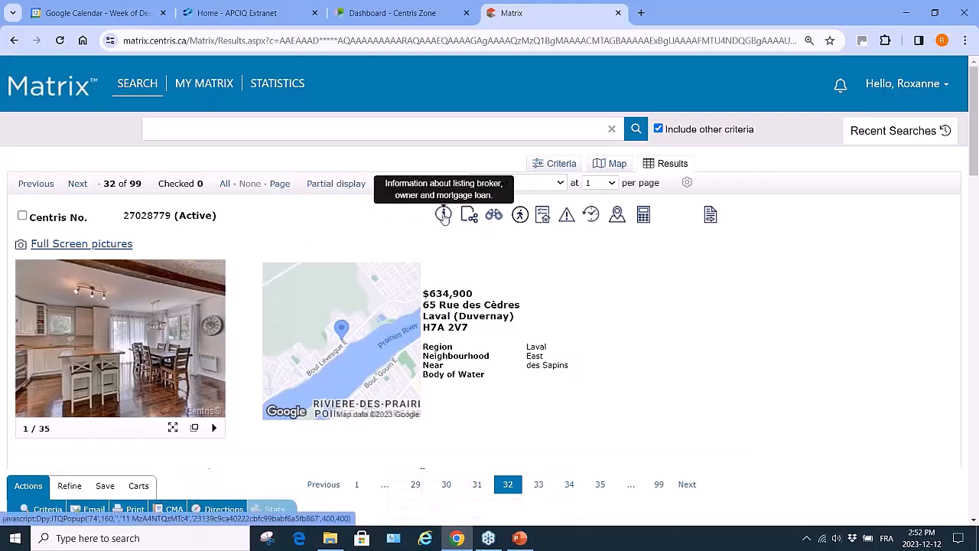
left_click(444, 219)
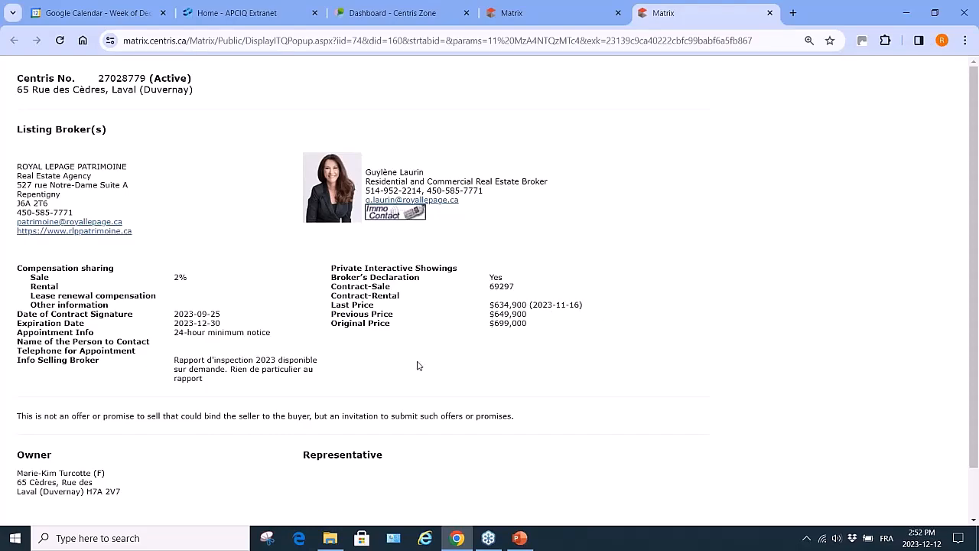
scroll(419, 365, "down", 1)
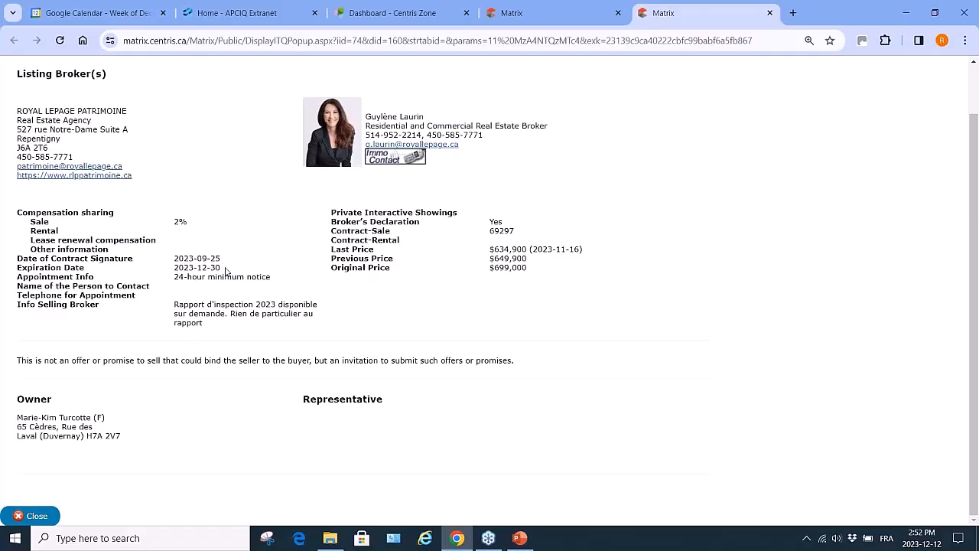
scroll(225, 270, "up", 1)
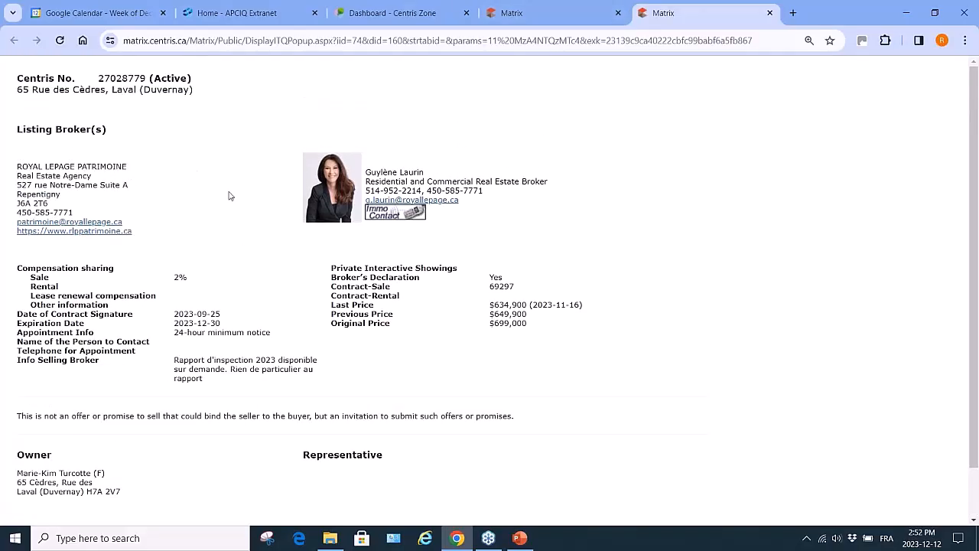
Close the broker info tab and review listing 27028779's details down to Additional Documents
left_click(770, 13)
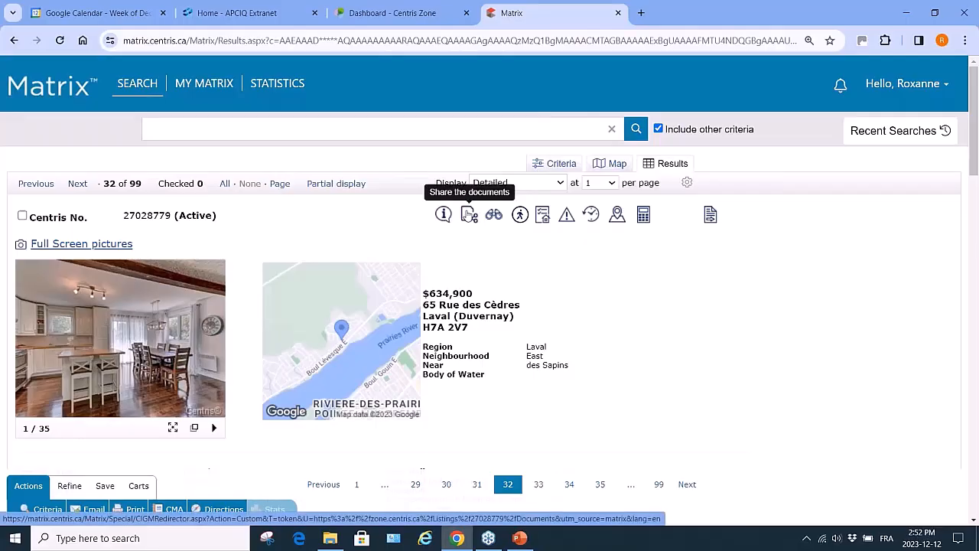
scroll(279, 454, "down", 1)
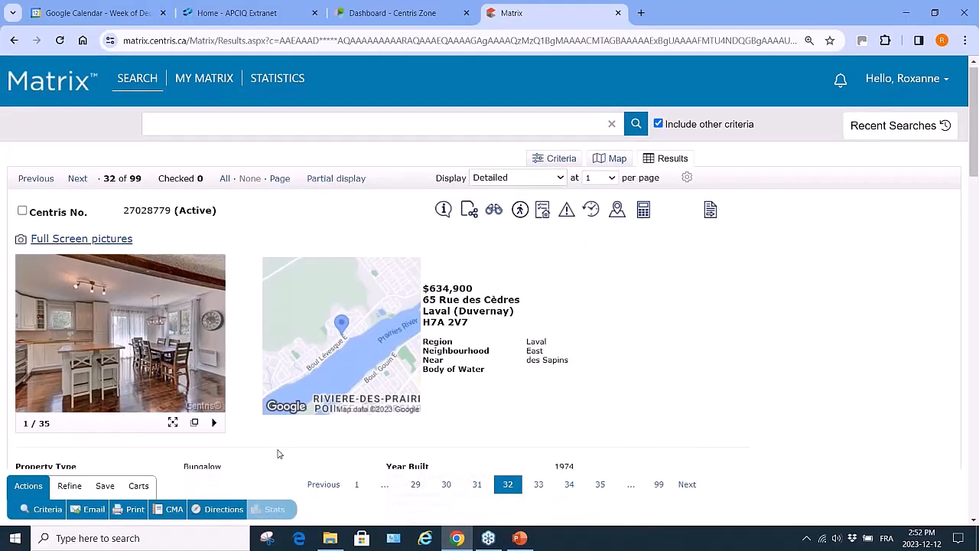
scroll(279, 453, "down", 15)
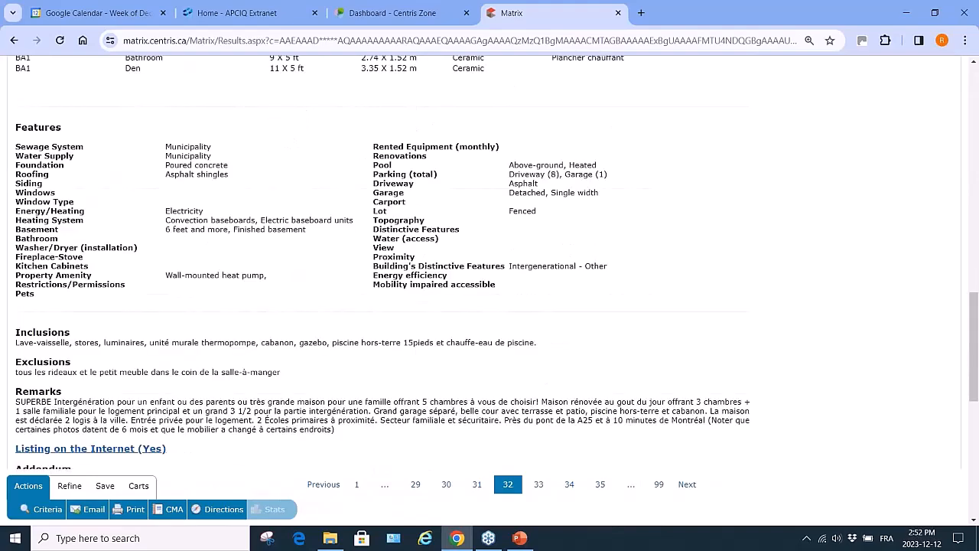
scroll(279, 454, "down", 5)
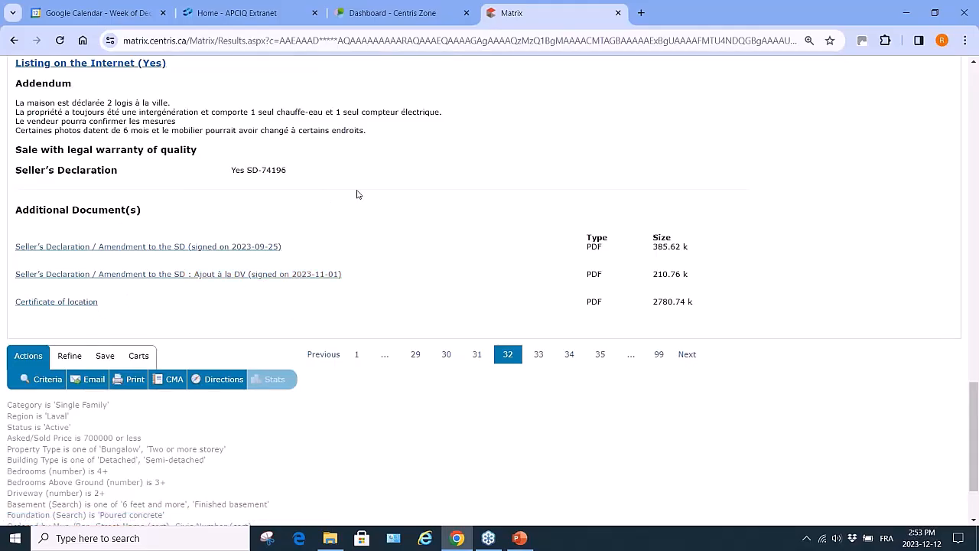
scroll(357, 194, "up", 10)
scroll(359, 199, "up", 4)
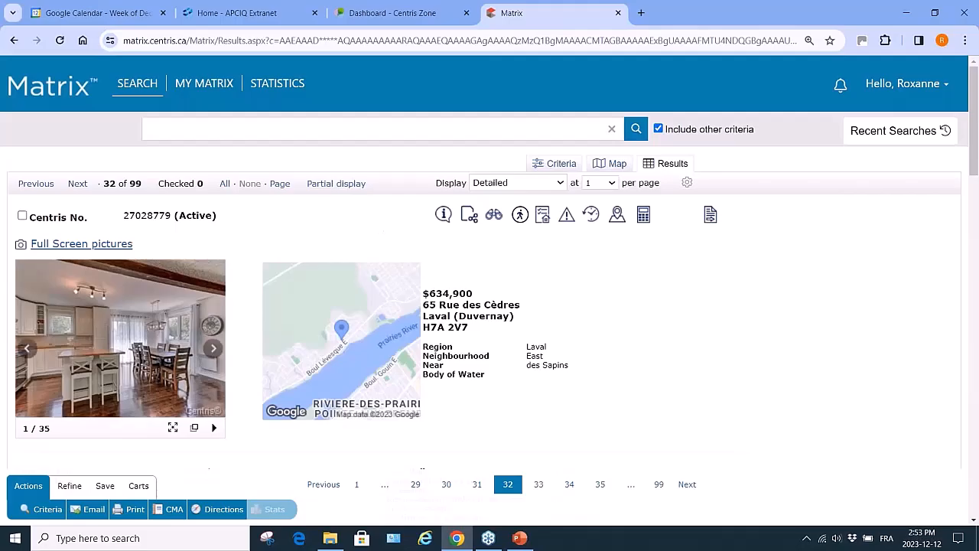
Open listing 27028779's documents in Centris Zone and check all four documents
left_click(468, 218)
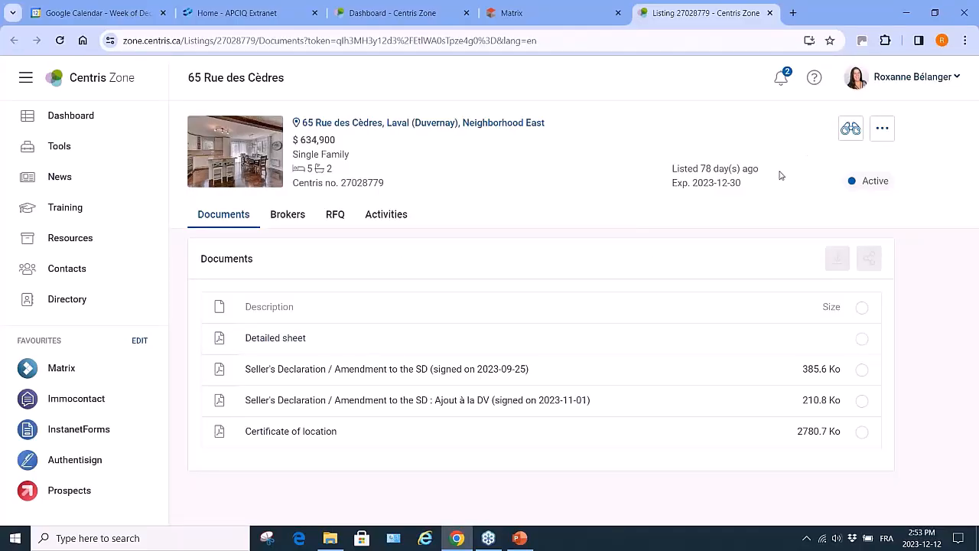
left_click(862, 339)
left_click(862, 370)
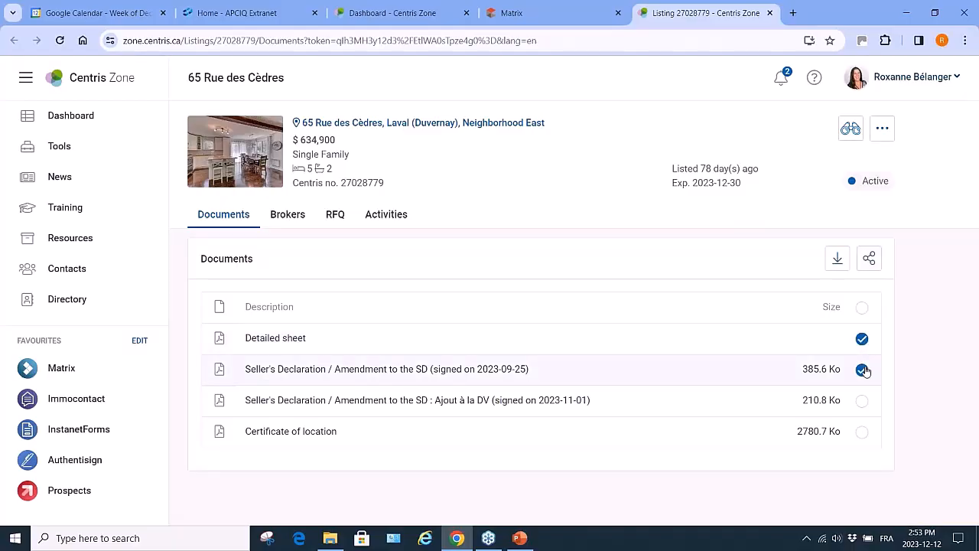
left_click(862, 401)
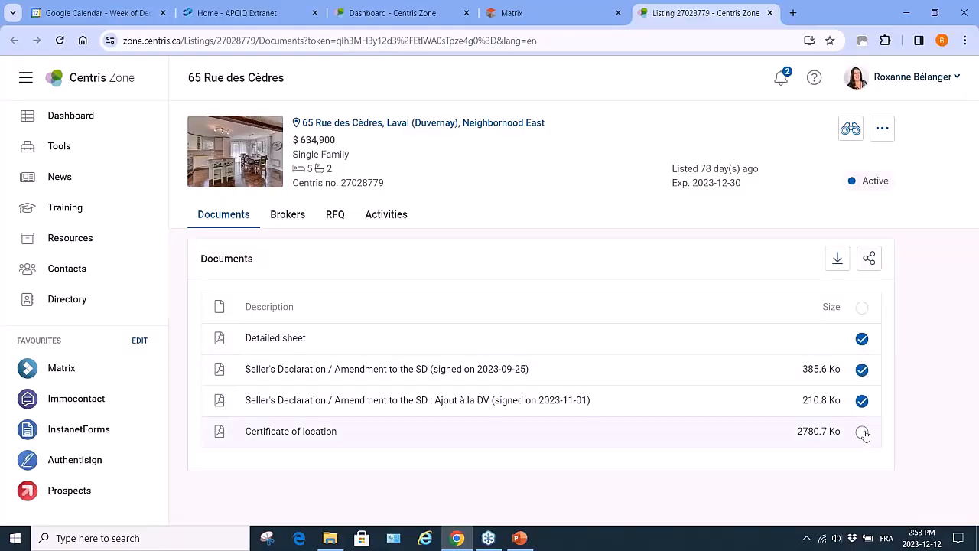
left_click(863, 432)
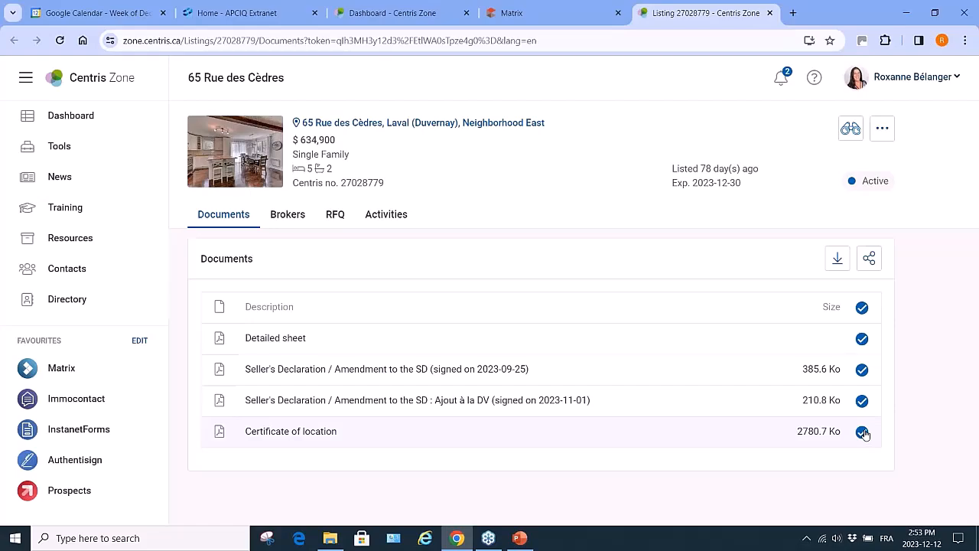
Start sharing them with Metric units and English correspondence, then close the dialog unsent
left_click(869, 260)
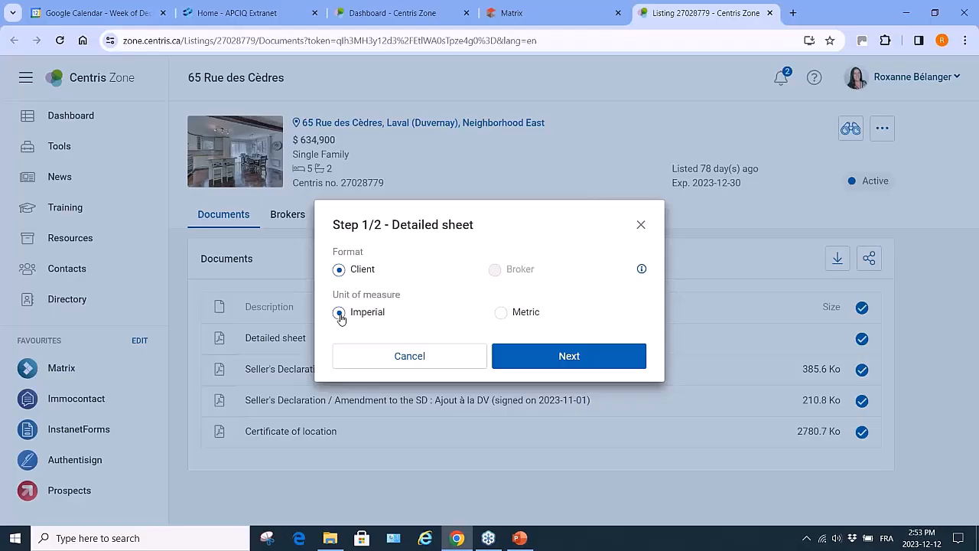
left_click(501, 313)
left_click(556, 363)
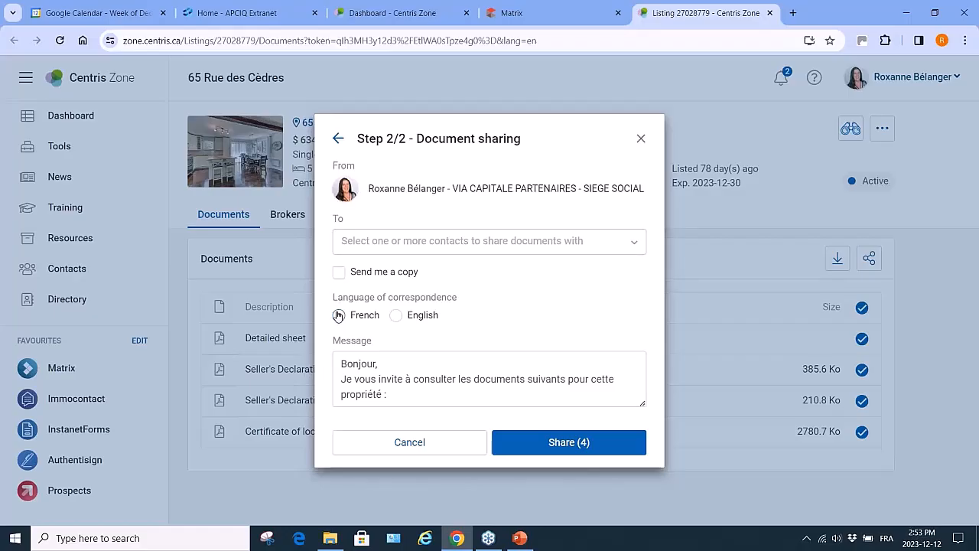
left_click(396, 316)
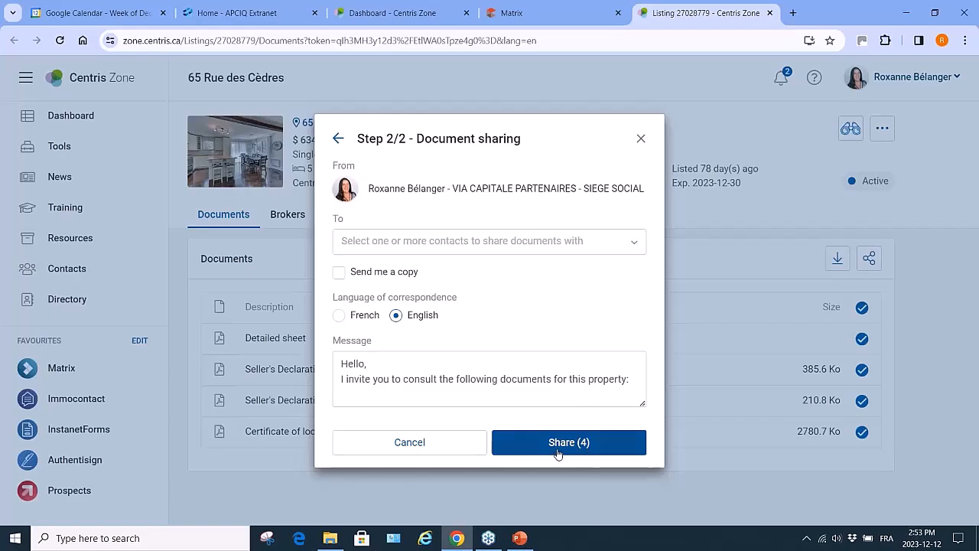
left_click(642, 140)
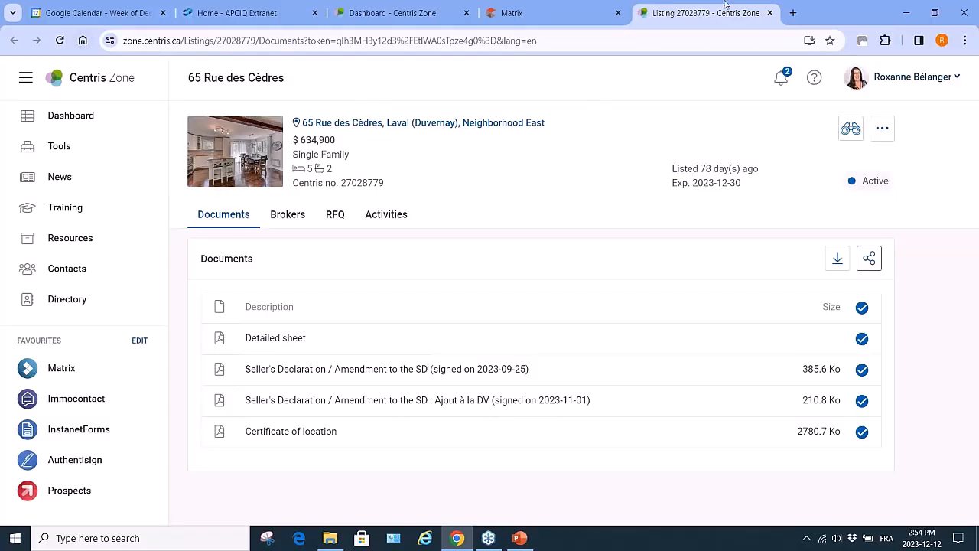
Close the documents tab, watch listing 27028779, and dismiss the Watch this listing dialog
left_click(770, 13)
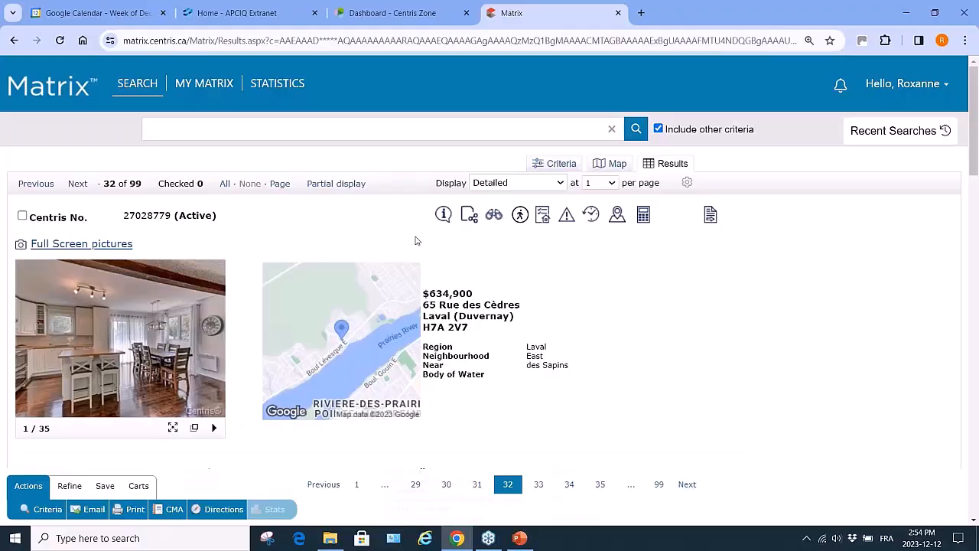
left_click(495, 218)
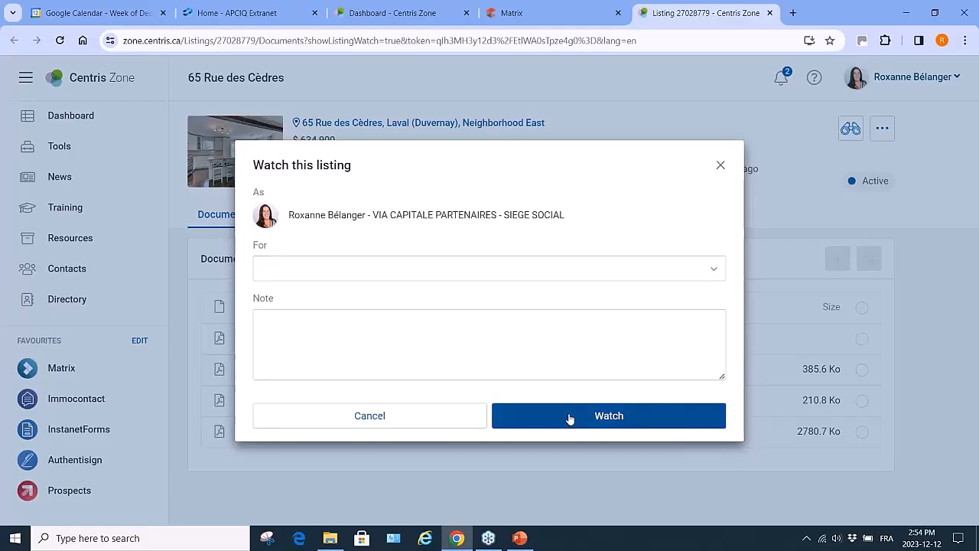
left_click(720, 166)
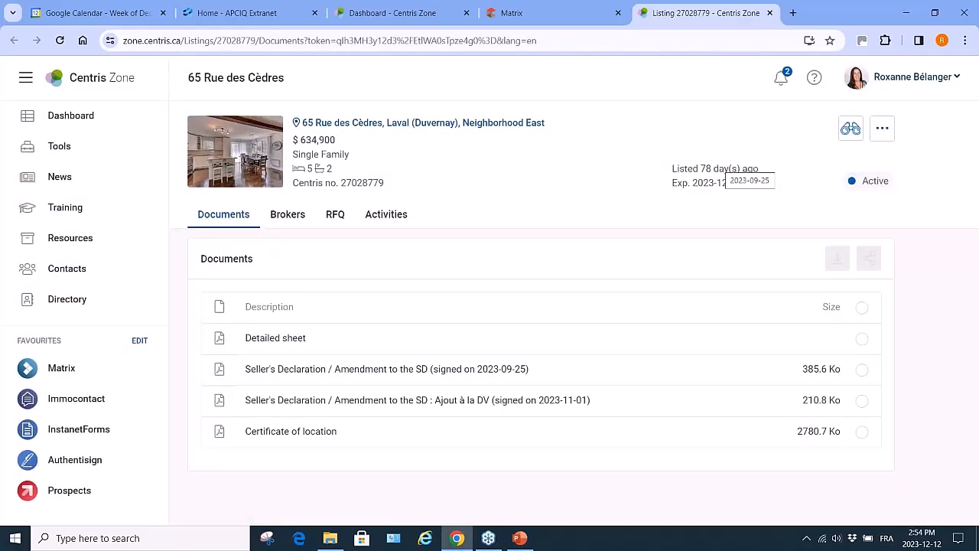
Review the Centris Zone notifications, then close the listing tab to return to Matrix
left_click(781, 79)
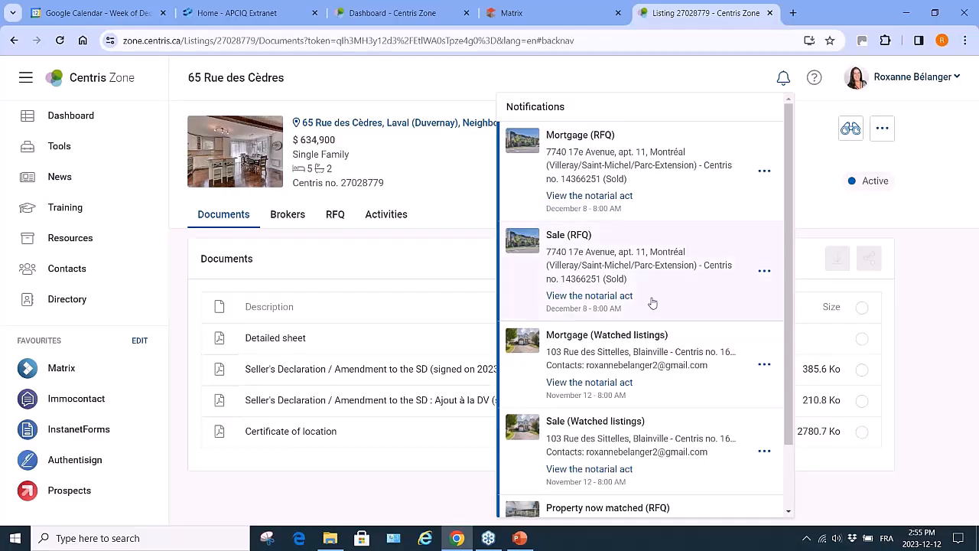
scroll(658, 395, "down", 2)
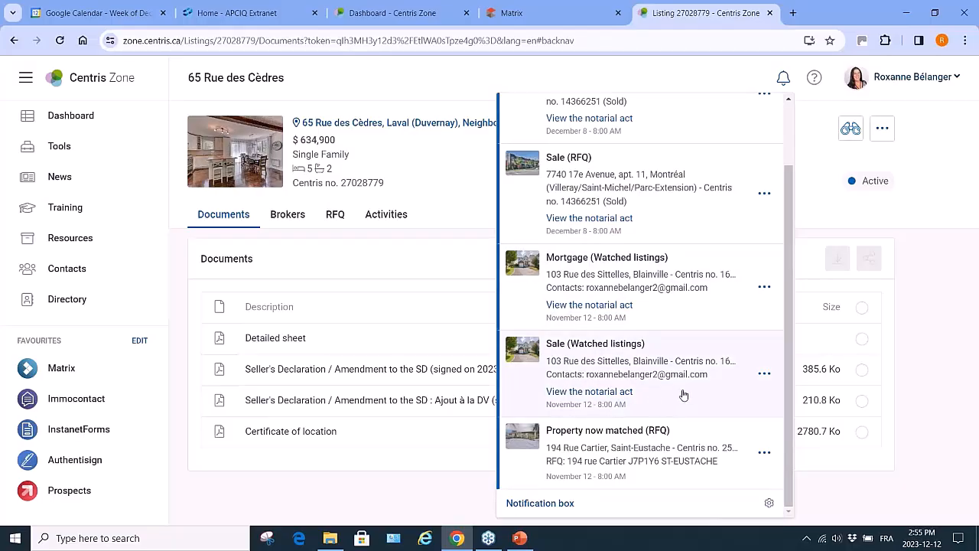
scroll(683, 394, "up", 1)
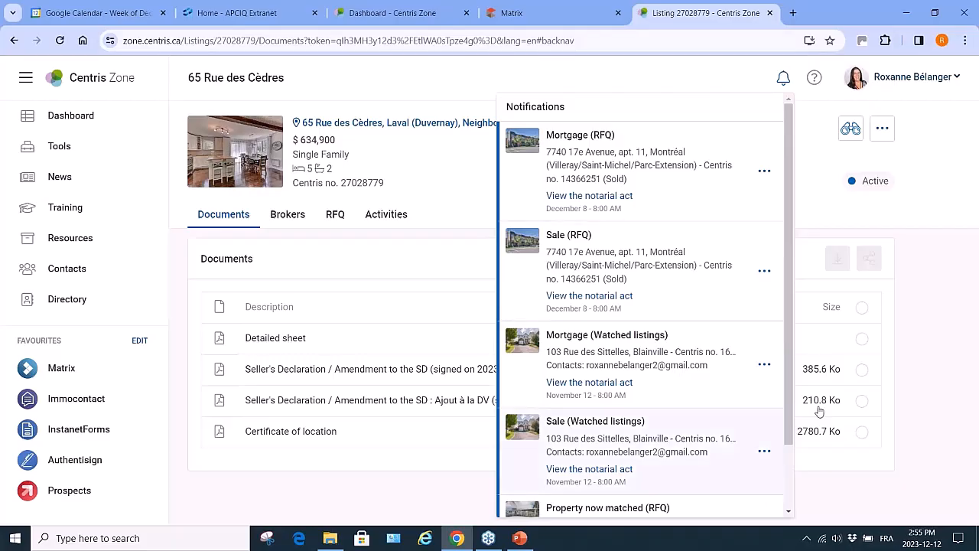
left_click(783, 77)
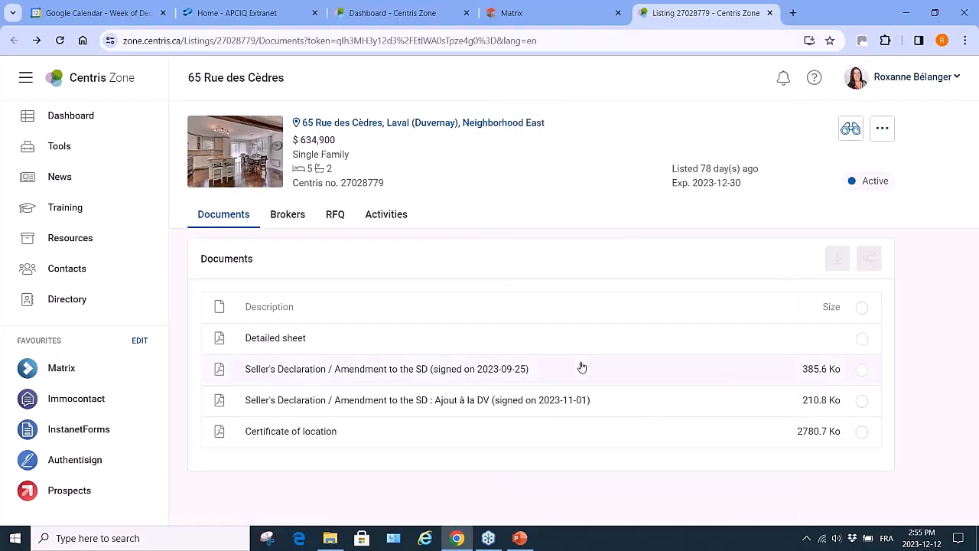
left_click(770, 13)
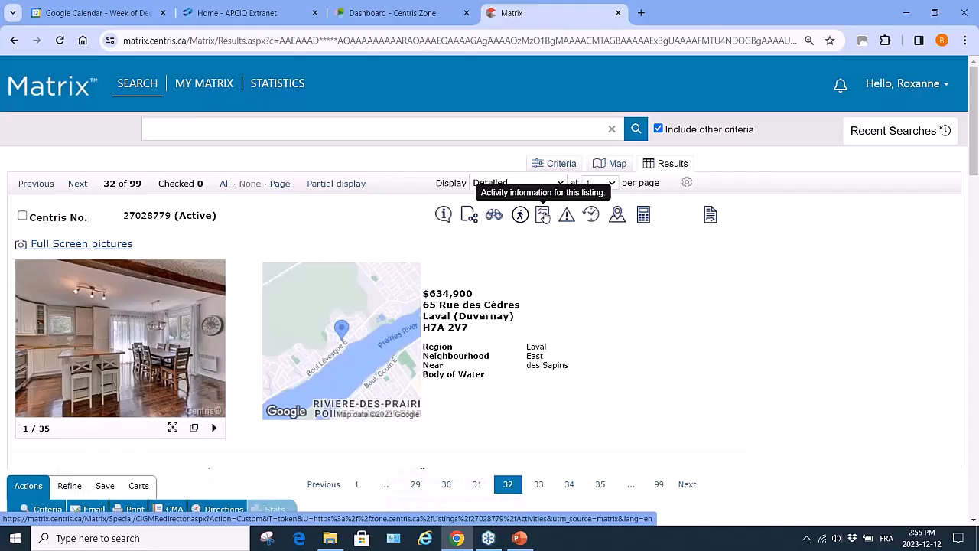
left_click(544, 217)
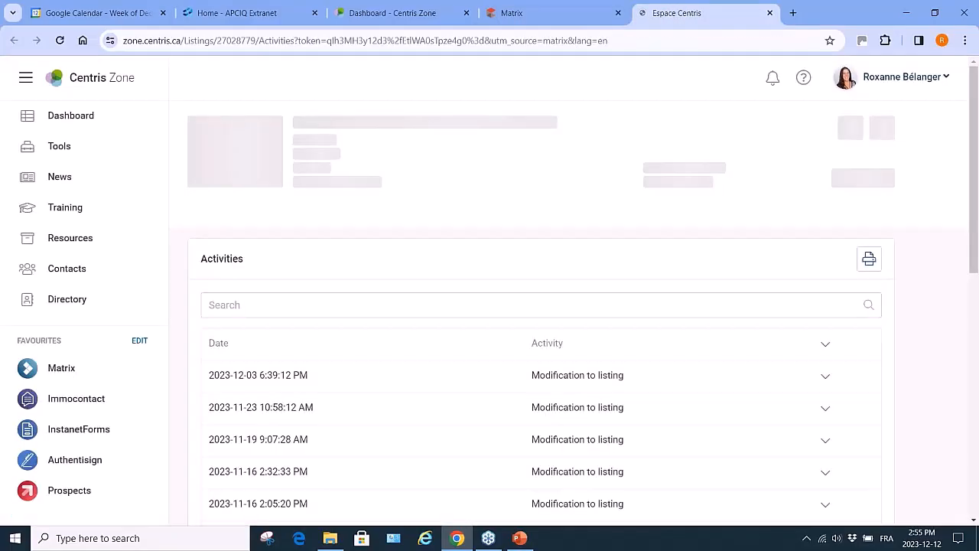
scroll(428, 502, "down", 6)
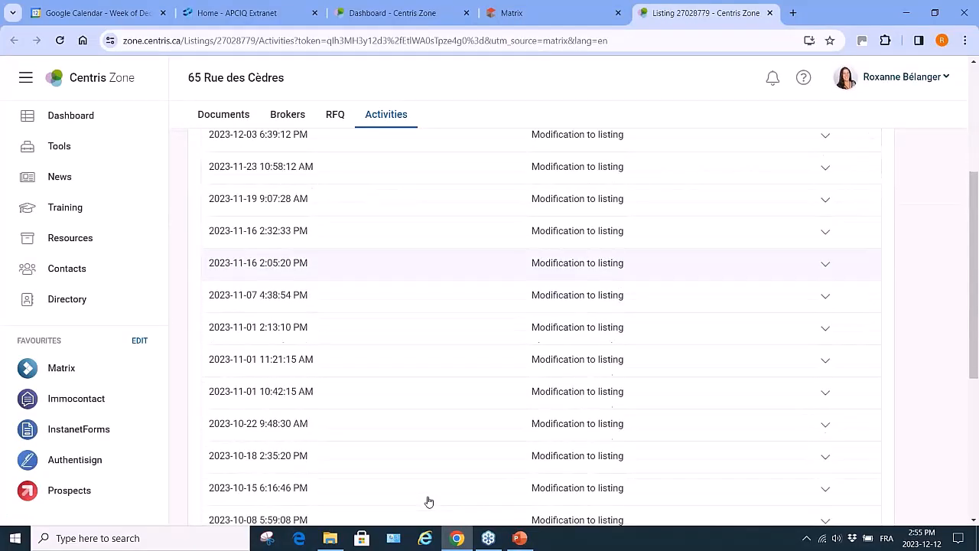
scroll(429, 502, "down", 1)
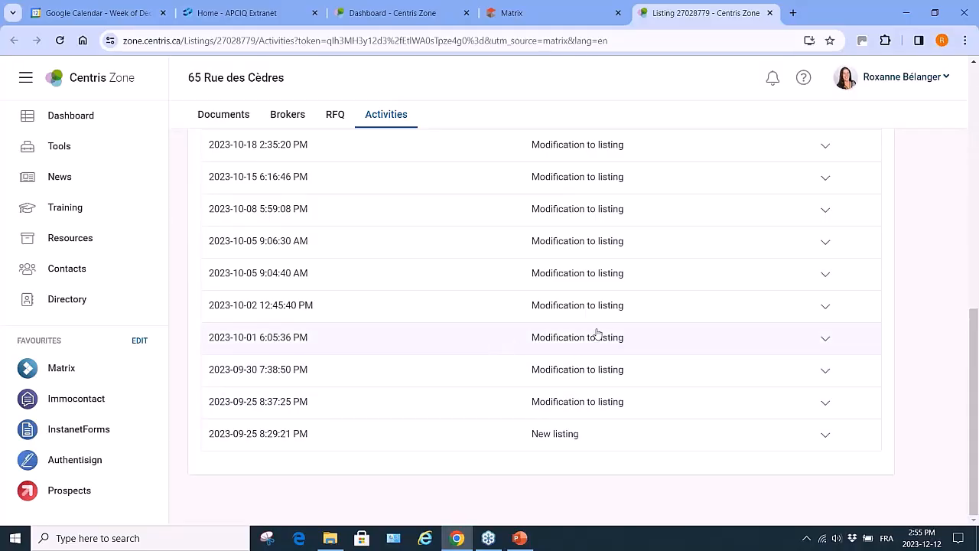
left_click(825, 341)
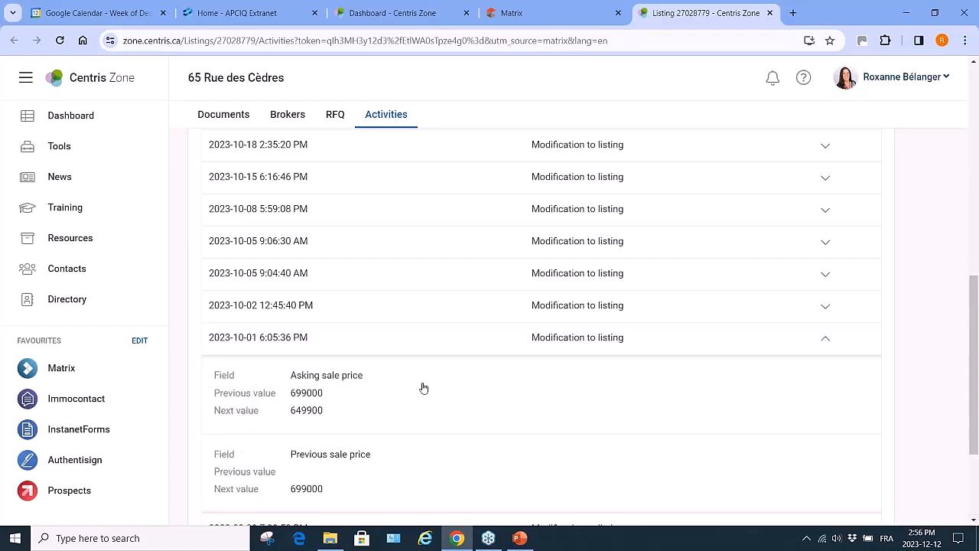
right_click(826, 342)
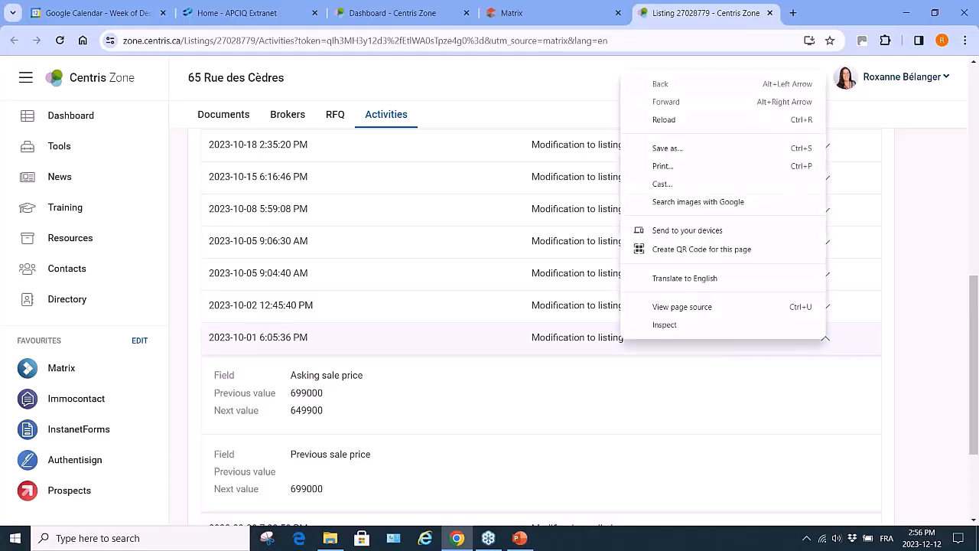
left_click(770, 13)
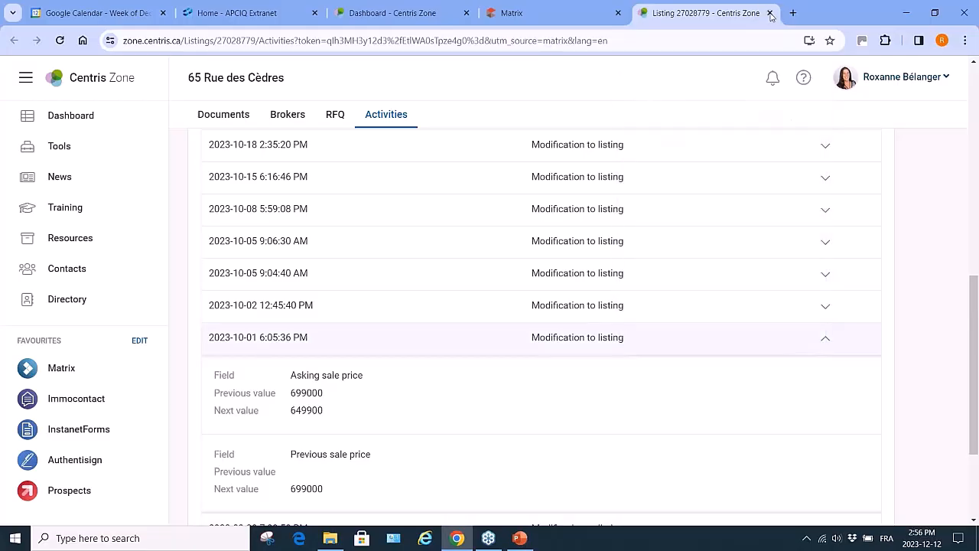
left_click(770, 14)
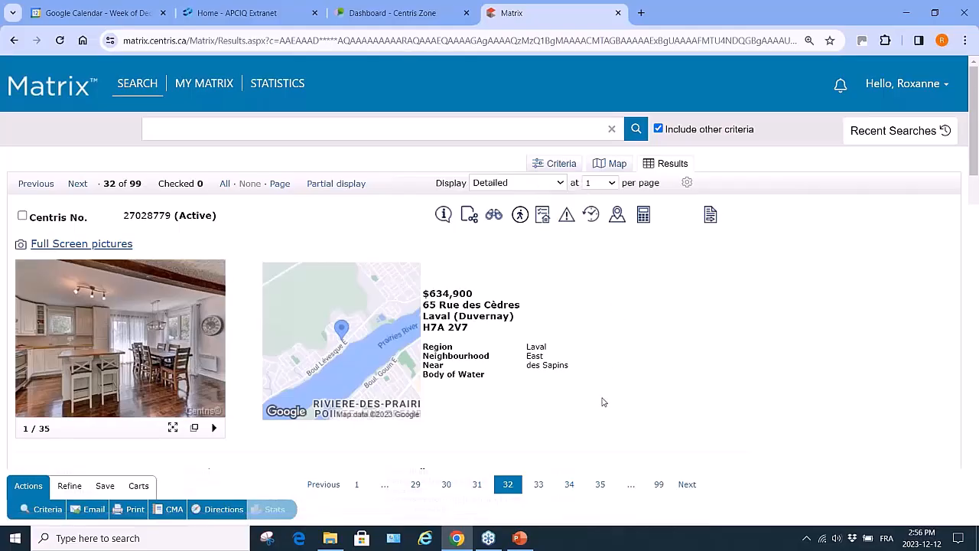
Scroll through listing 27028779's details and open its Irregularities report form
scroll(602, 402, "down", 6)
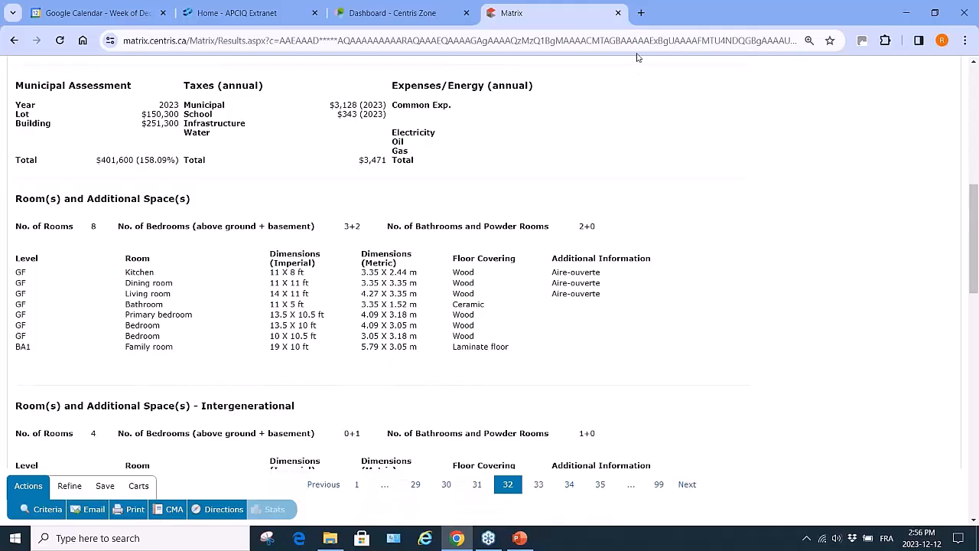
scroll(606, 136, "up", 10)
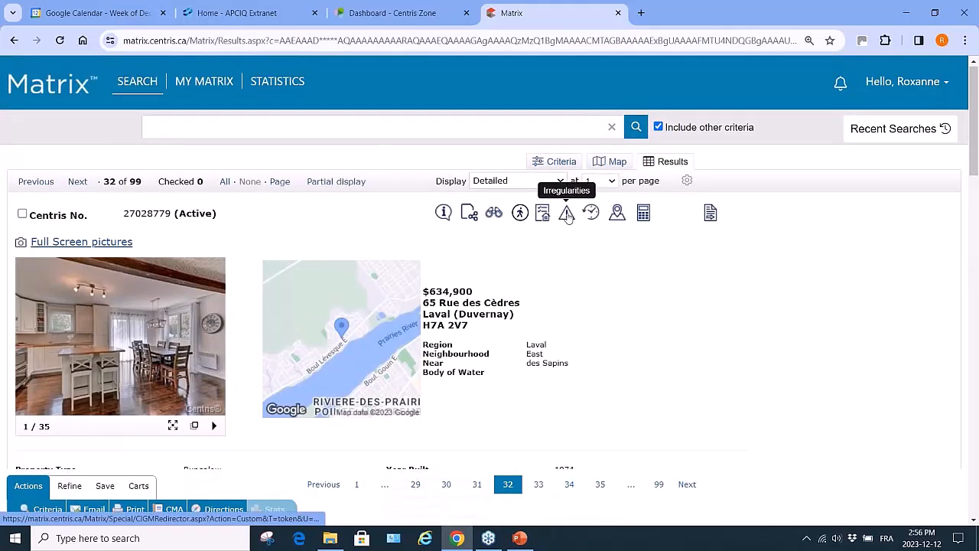
left_click(566, 214)
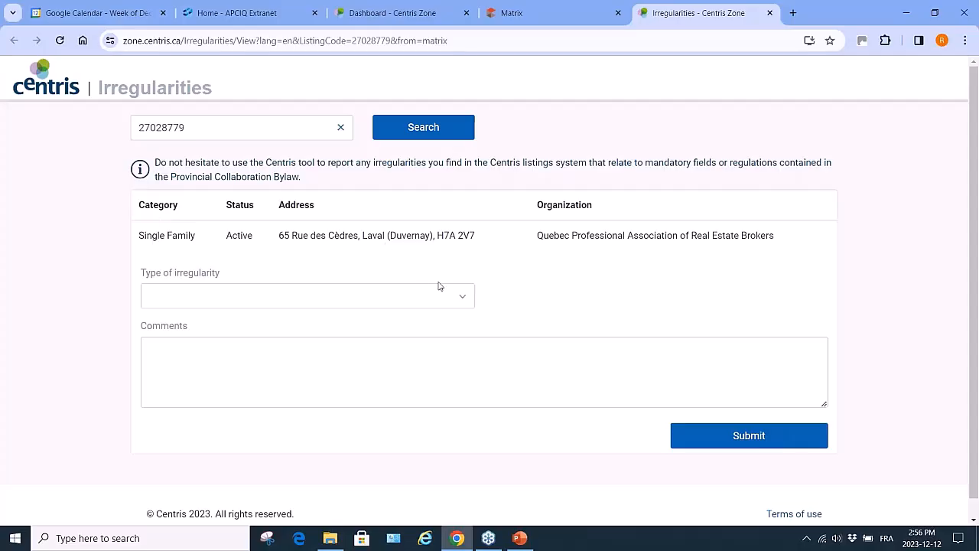
Choose 'Room size' as the type of irregularity on the report
left_click(463, 301)
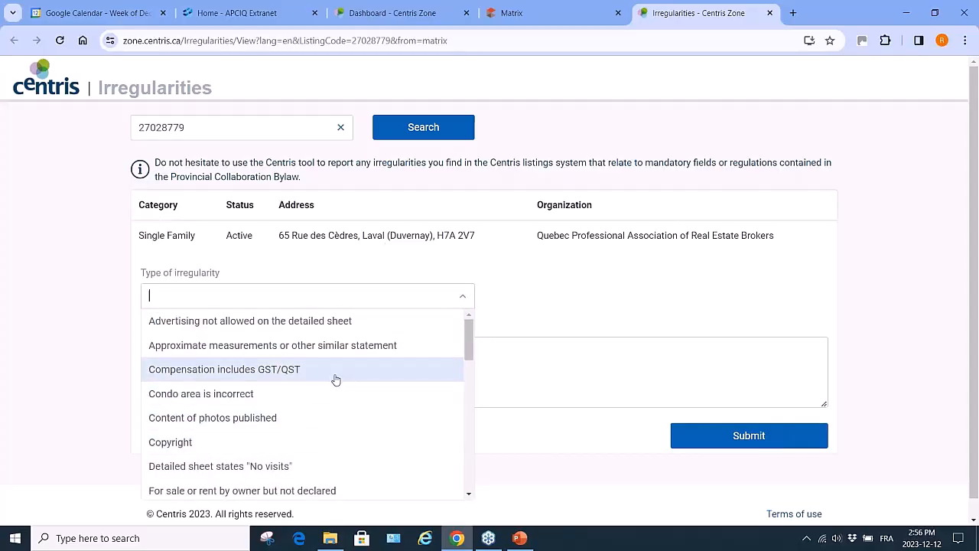
scroll(356, 463, "down", 3)
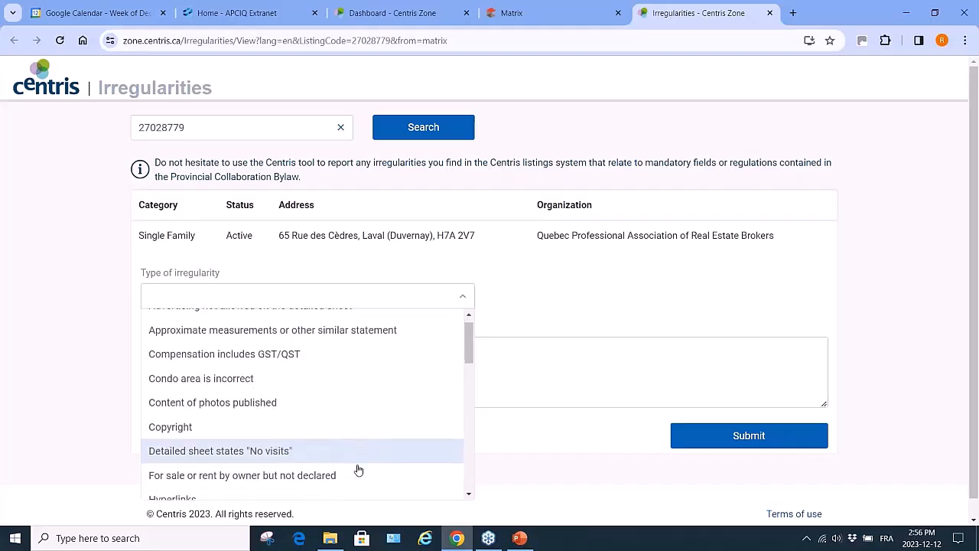
scroll(358, 469, "down", 2)
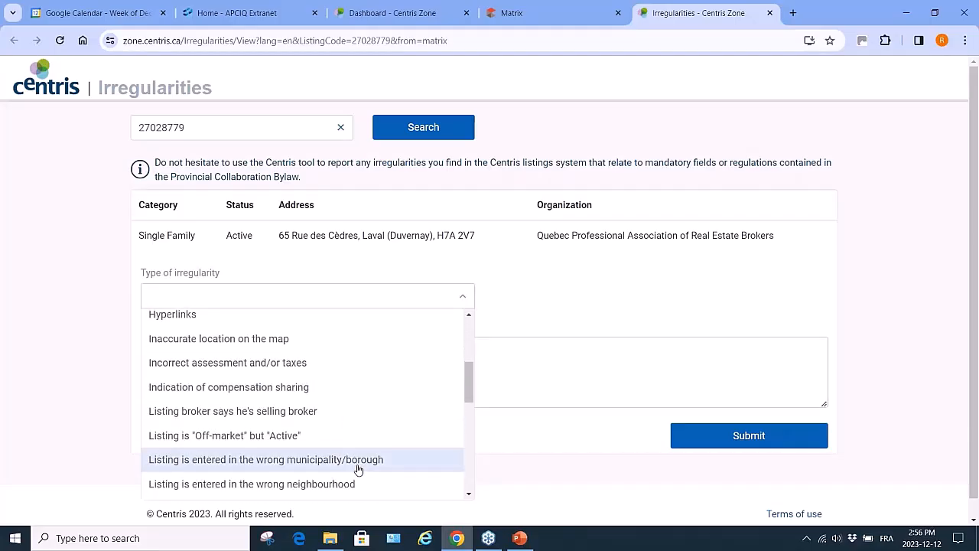
scroll(358, 469, "down", 4)
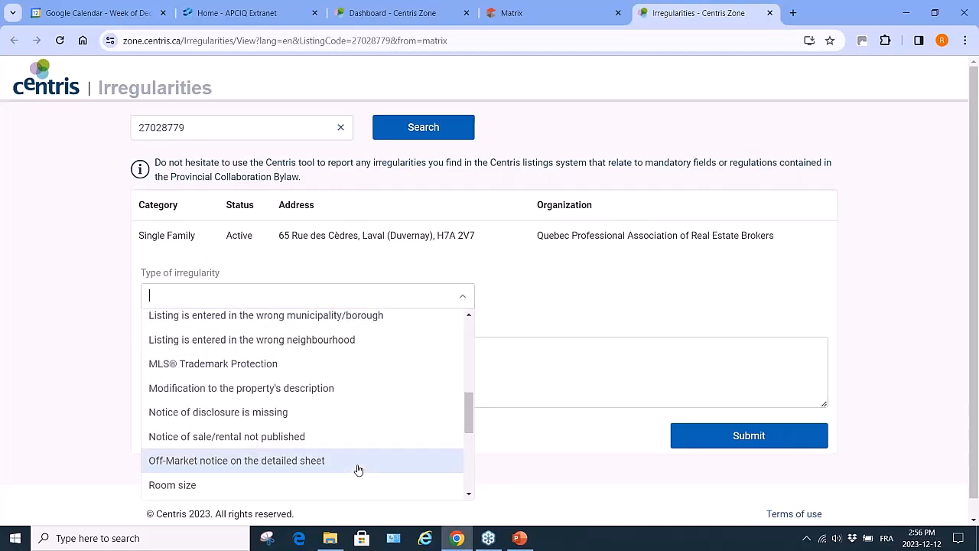
scroll(358, 469, "down", 3)
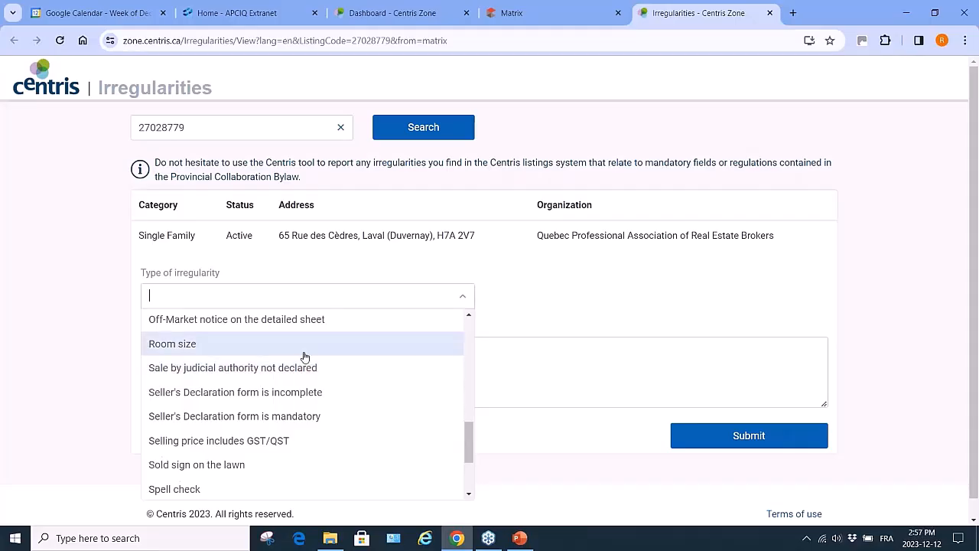
left_click(304, 346)
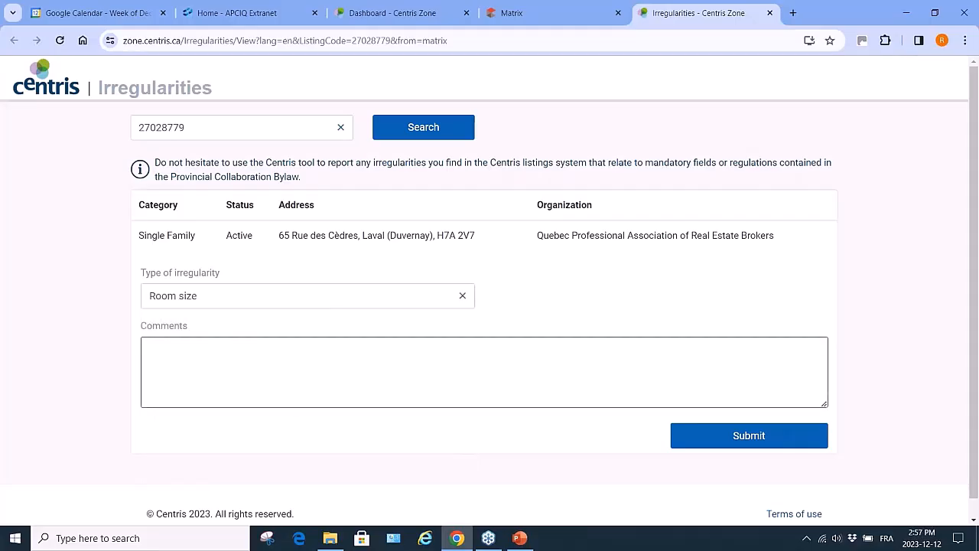
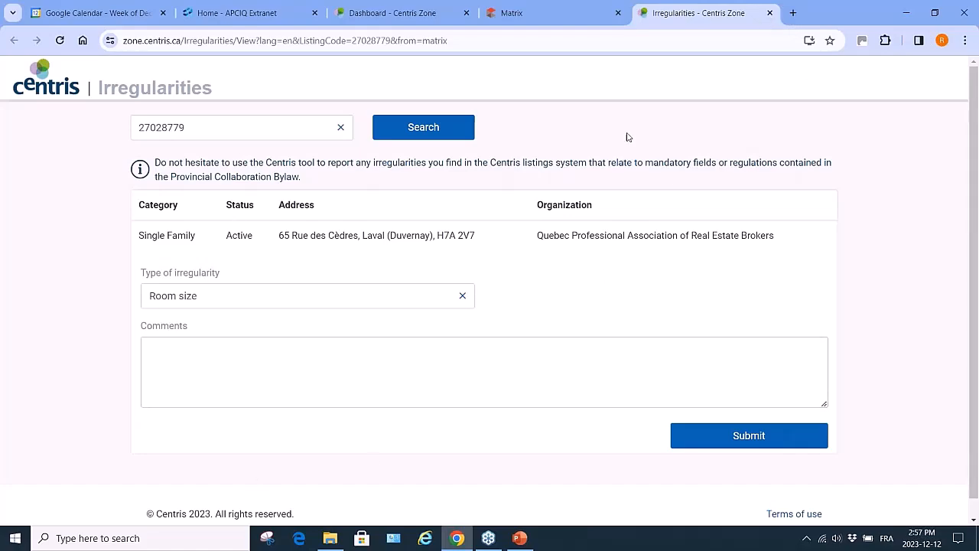
Discard the unsaved irregularity report and return to listing 27028779's detailed view
left_click(770, 15)
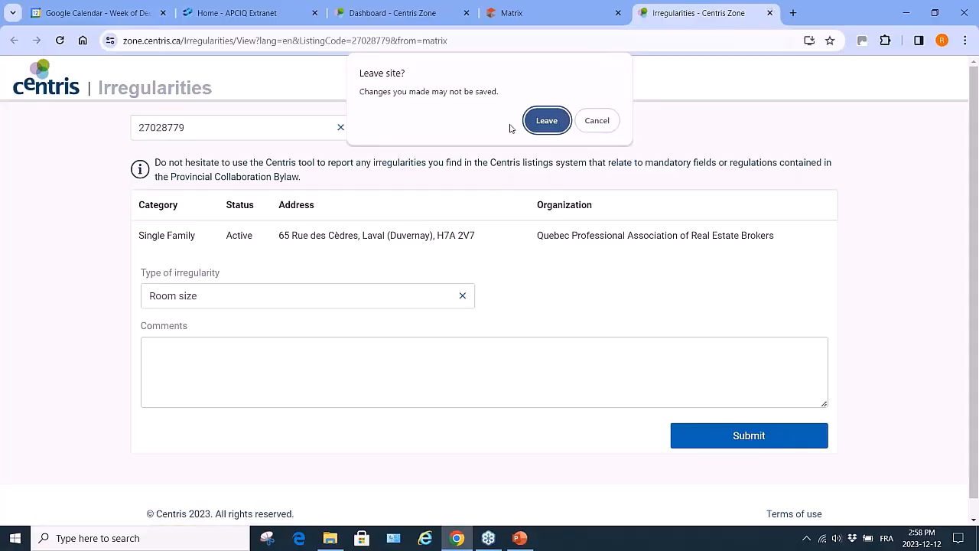
left_click(545, 121)
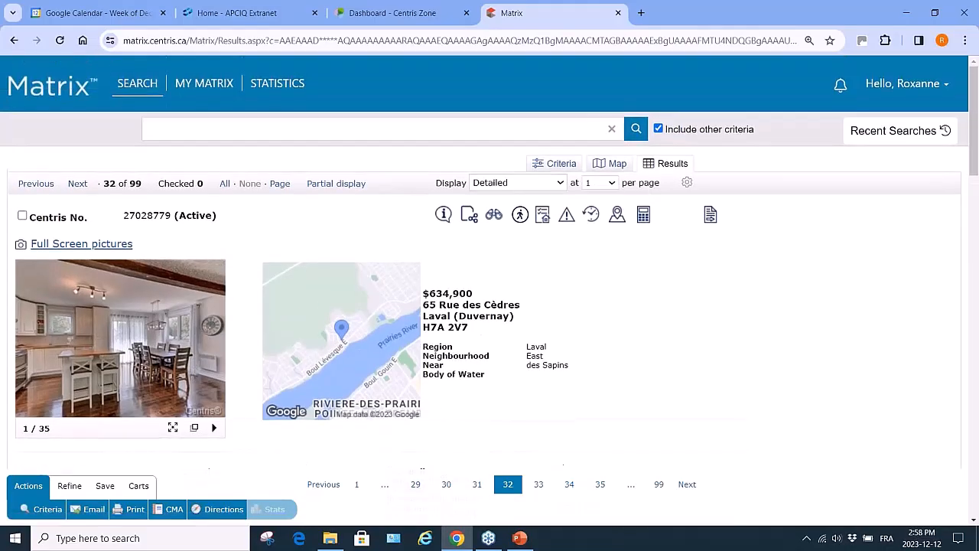
left_click(592, 215)
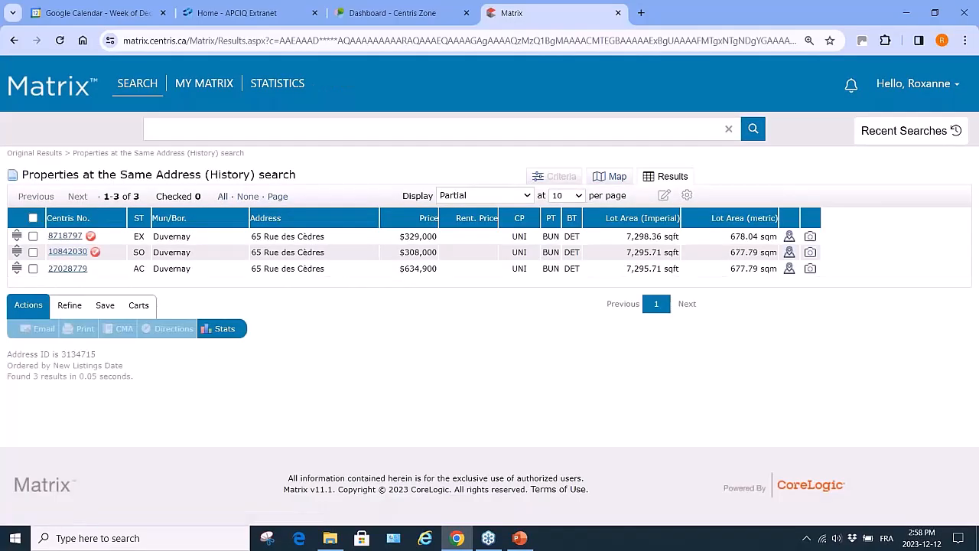
left_click(74, 252)
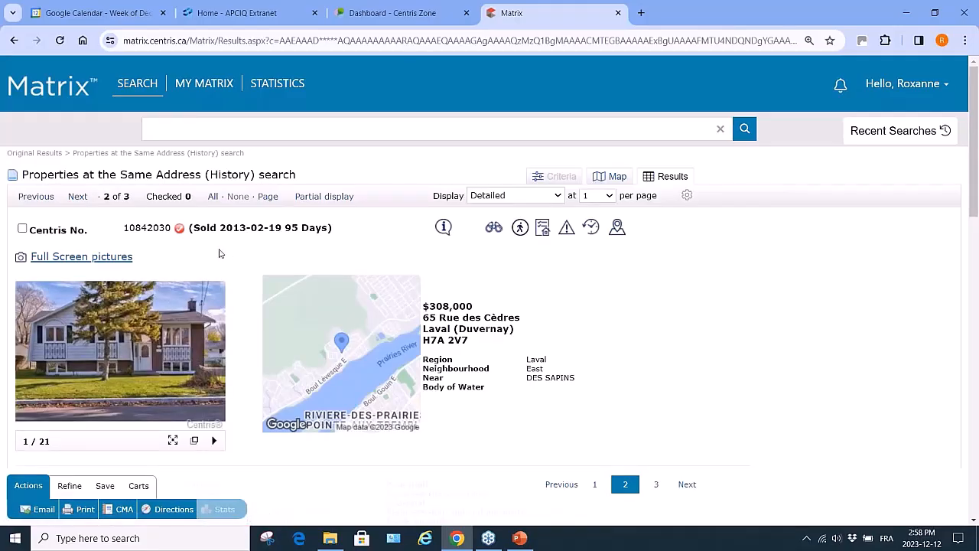
left_click(15, 42)
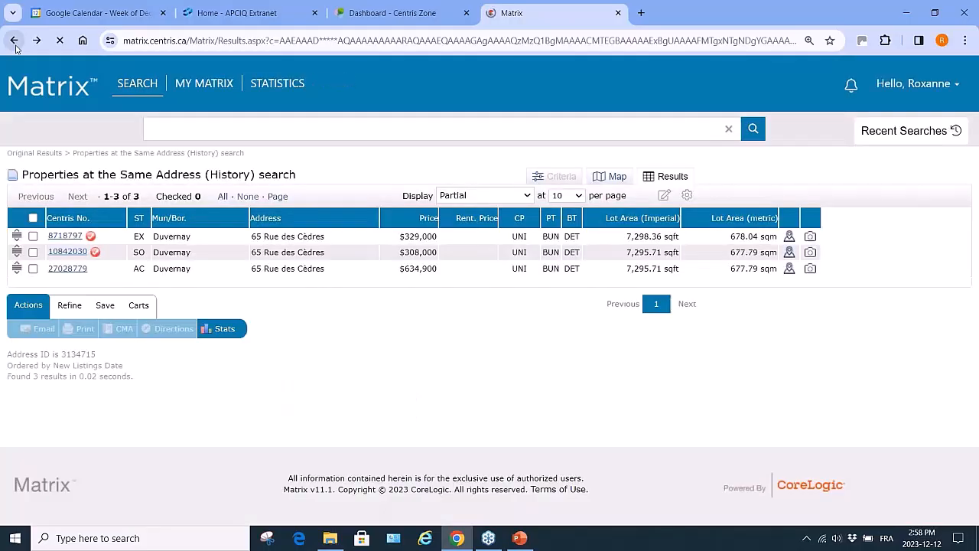
left_click(66, 238)
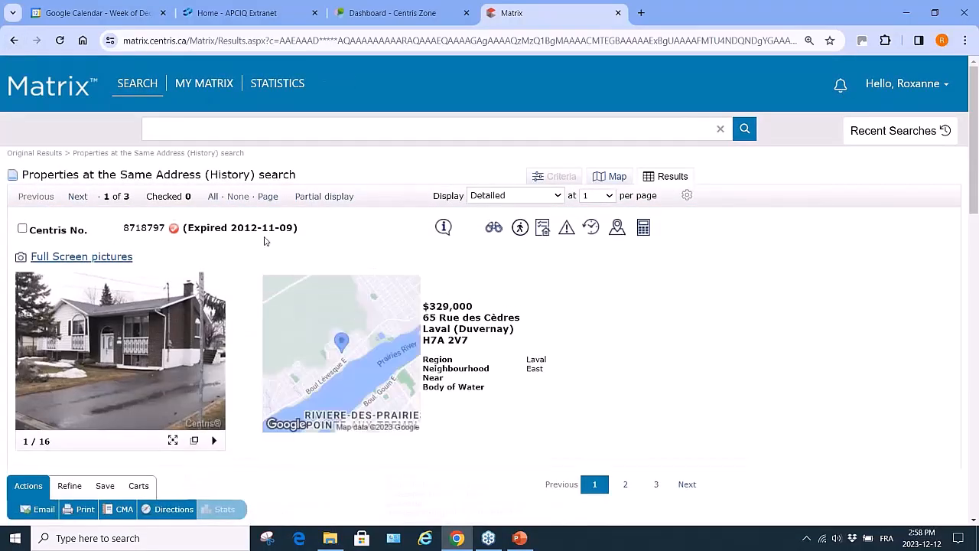
mouse_move(215, 298)
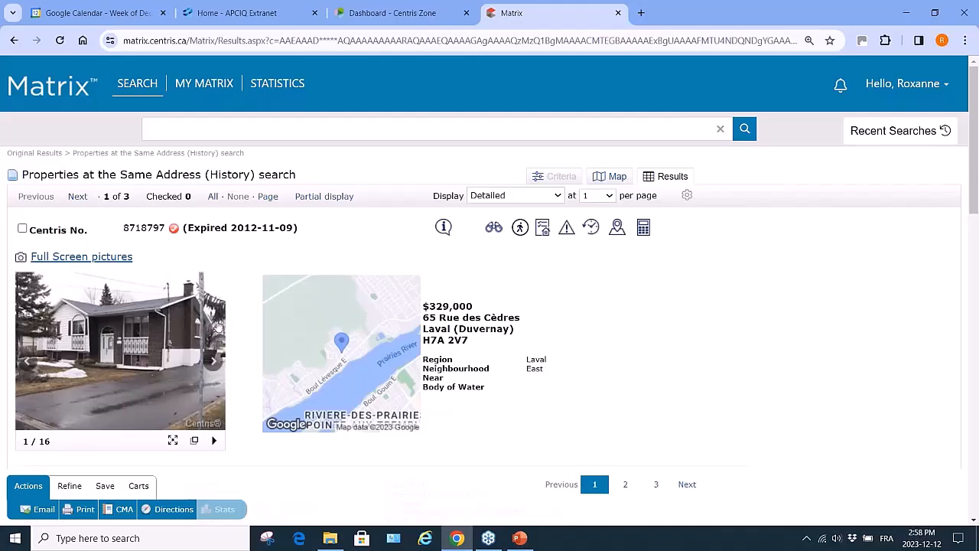
left_click(14, 41)
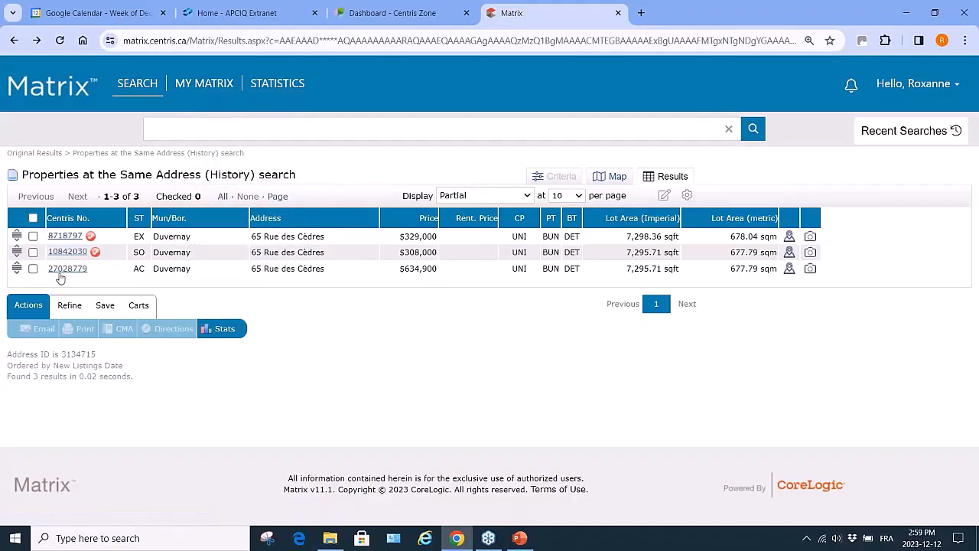
Reopen Matrix from Centris Zone favourites and rerun the latest Active Single Family Laval search
left_click(619, 13)
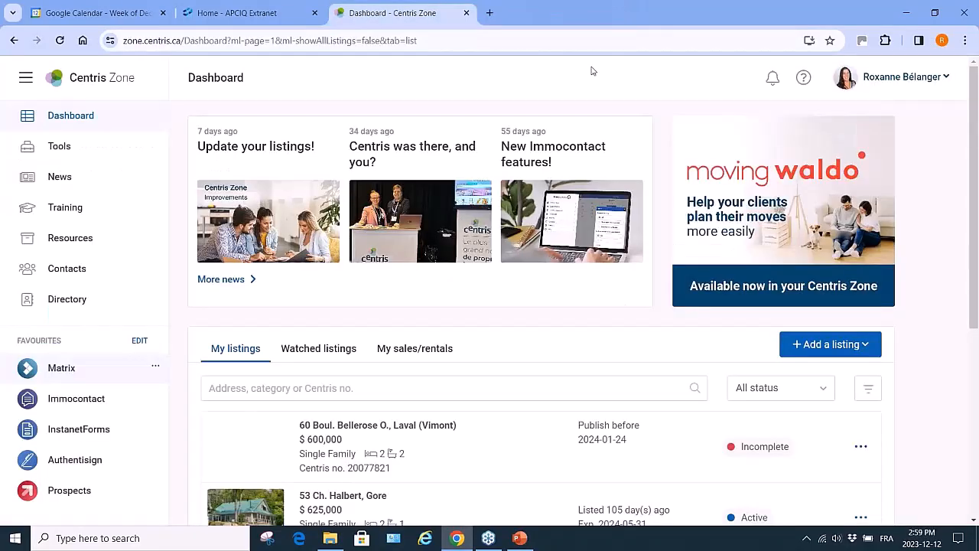
left_click(63, 368)
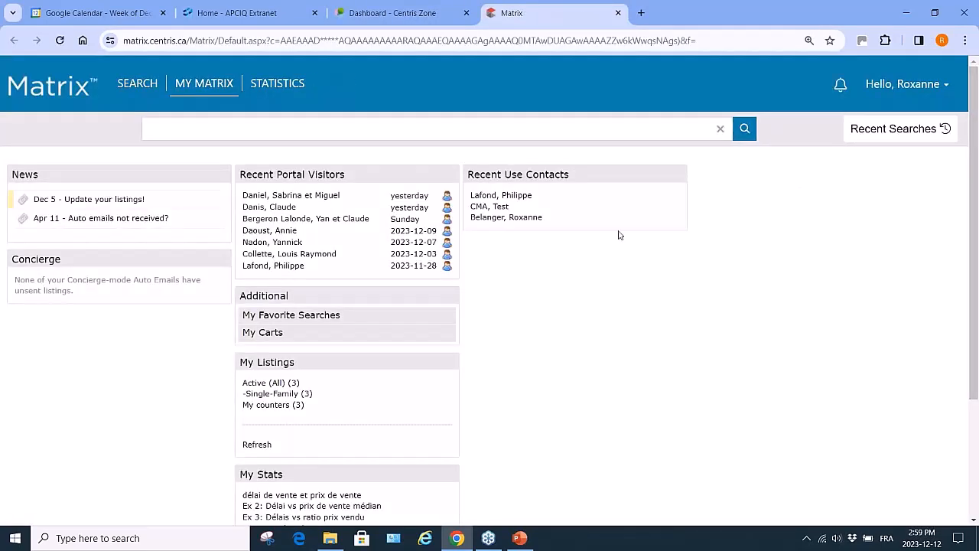
mouse_move(144, 90)
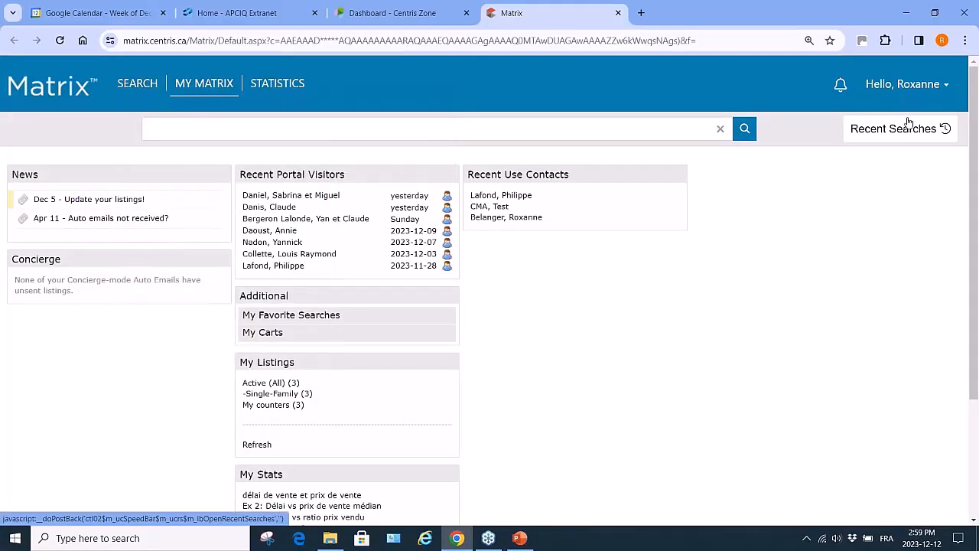
left_click(909, 130)
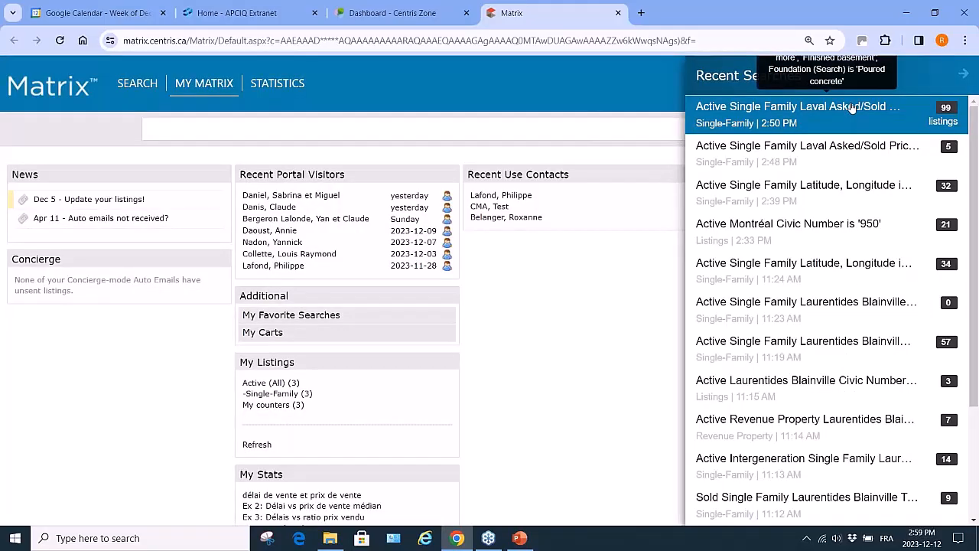
left_click(852, 108)
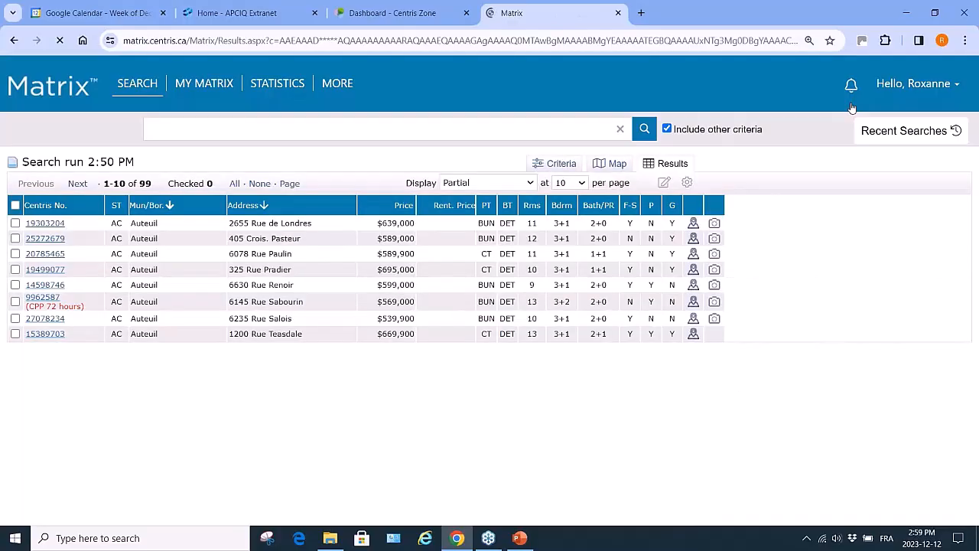
left_click(45, 270)
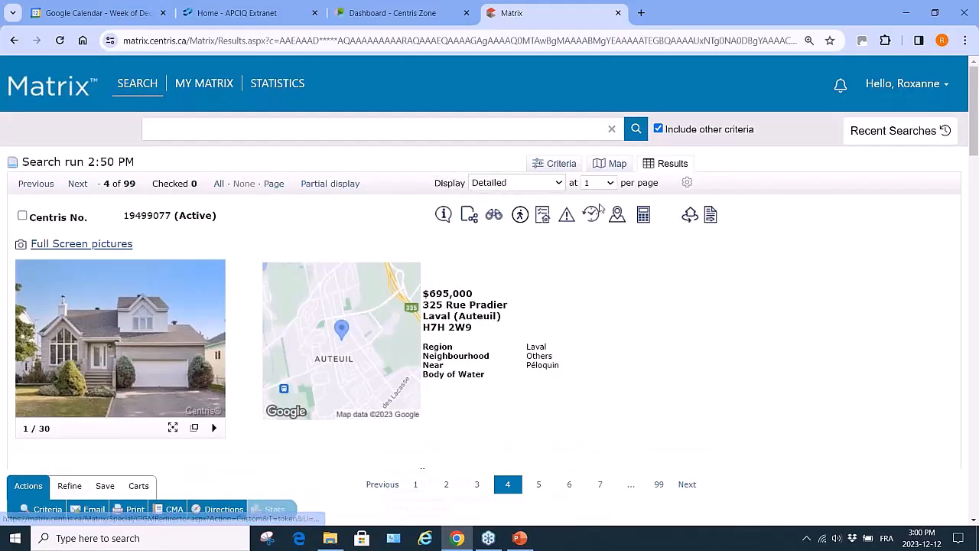
left_click(593, 217)
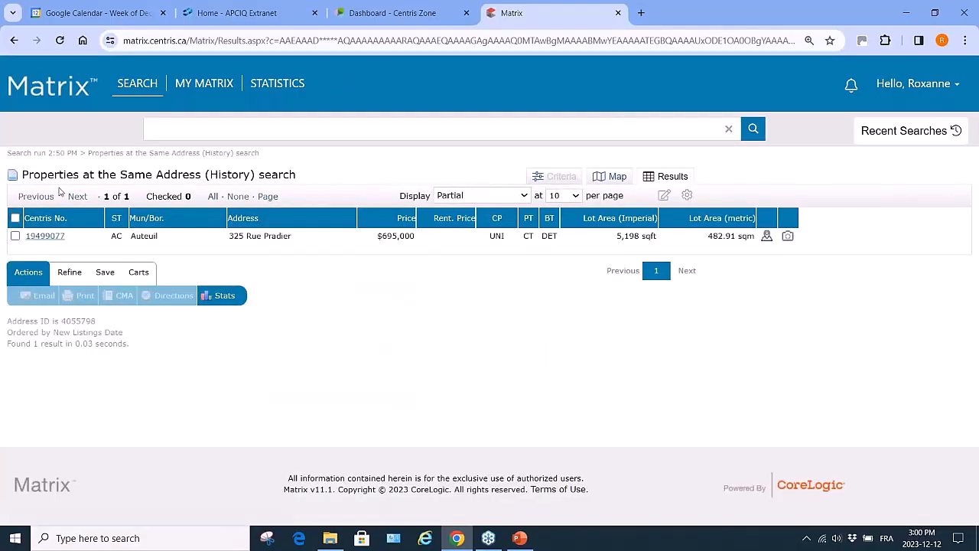
left_click(15, 41)
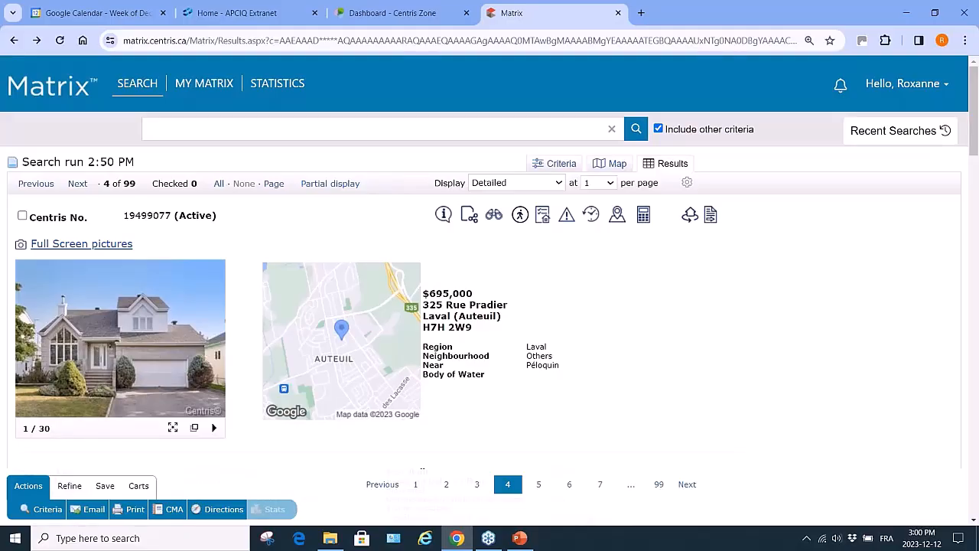
Back in the criteria, lower the Asked/Sold price limit to 600000-
left_click(47, 511)
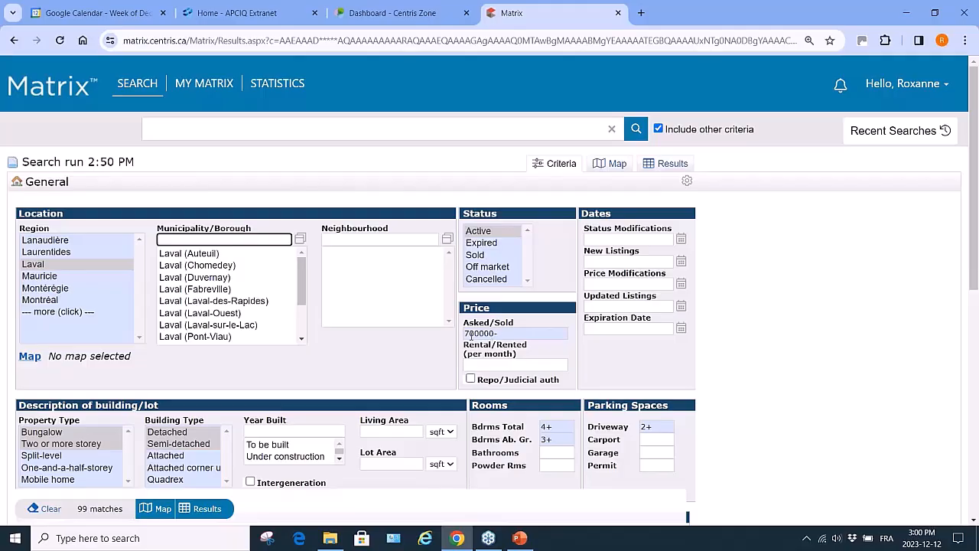
left_click(470, 334)
key("BackSpace")
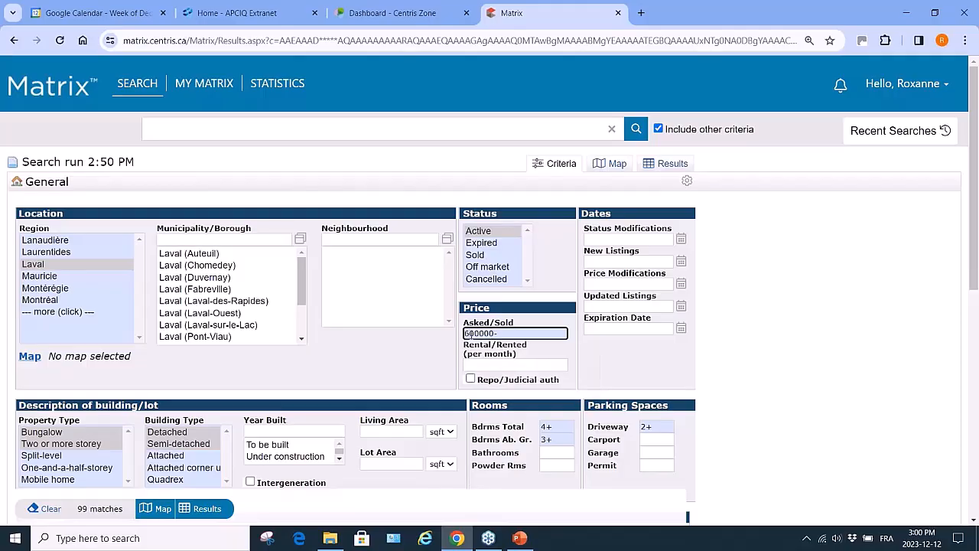
type("6")
Set above-ground bedrooms to 2+, keep total bedrooms at 4+, and require garage 1+
left_click(552, 439)
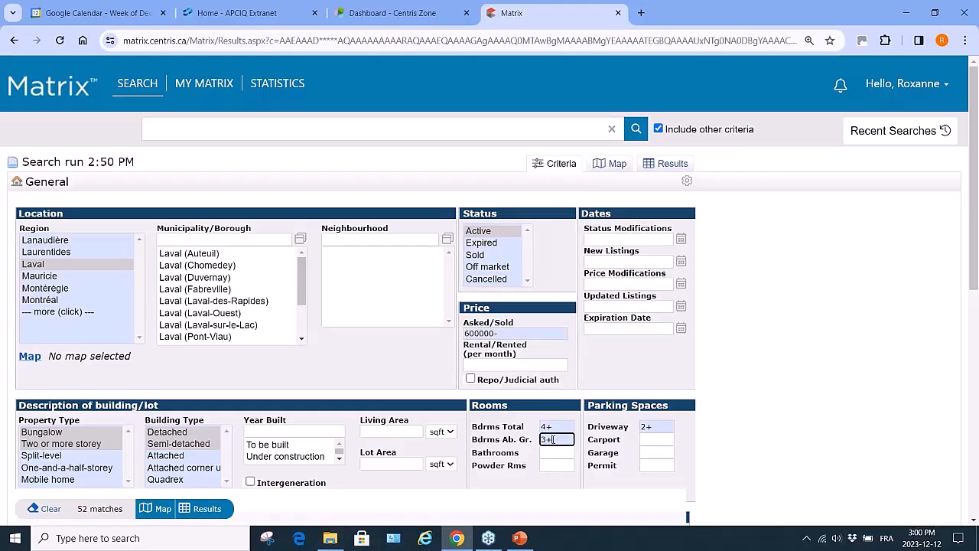
key("BackSpace")
key("BackSpace")
type("2+")
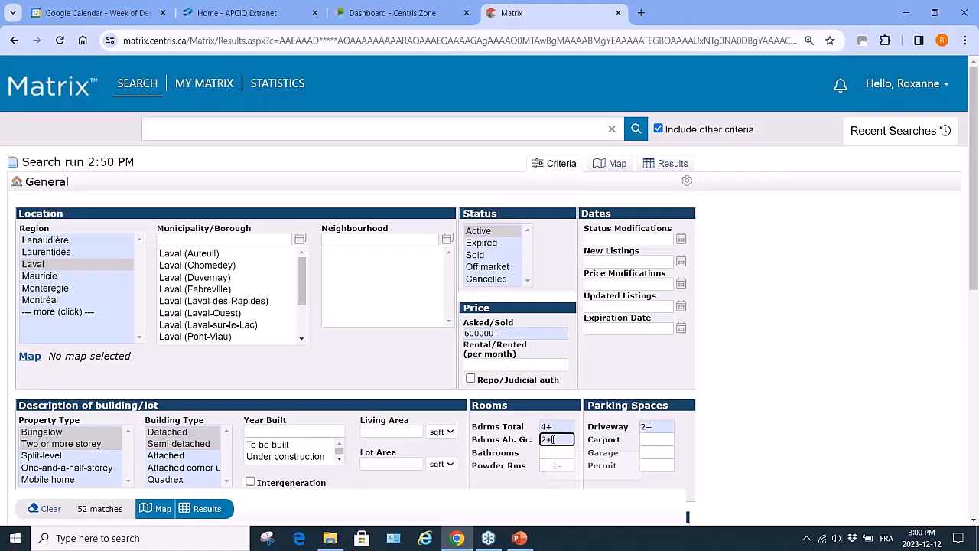
left_click(549, 426)
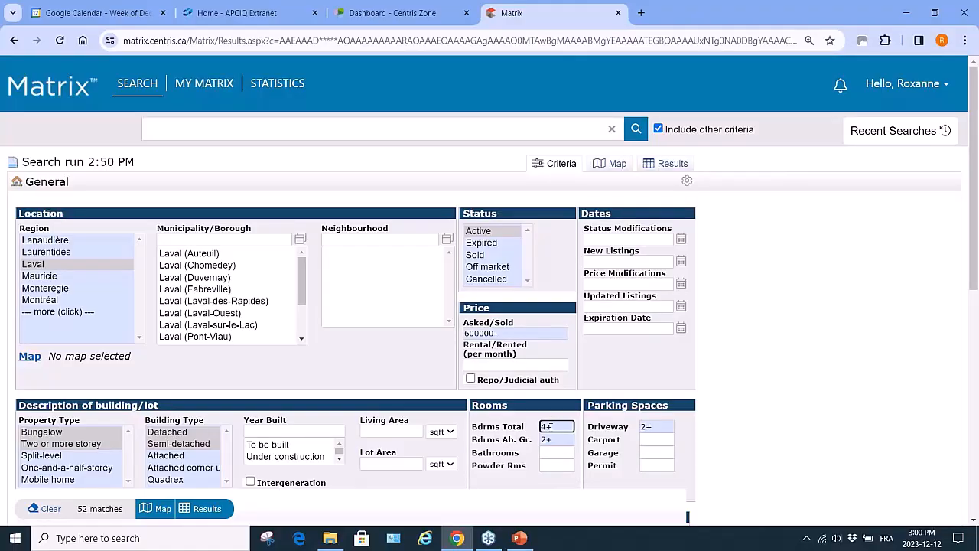
key("BackSpace")
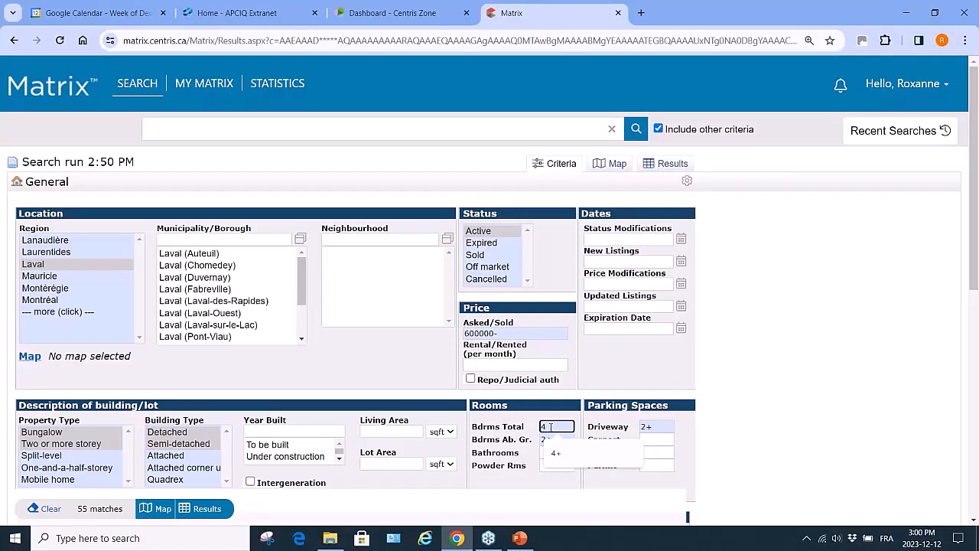
type("+")
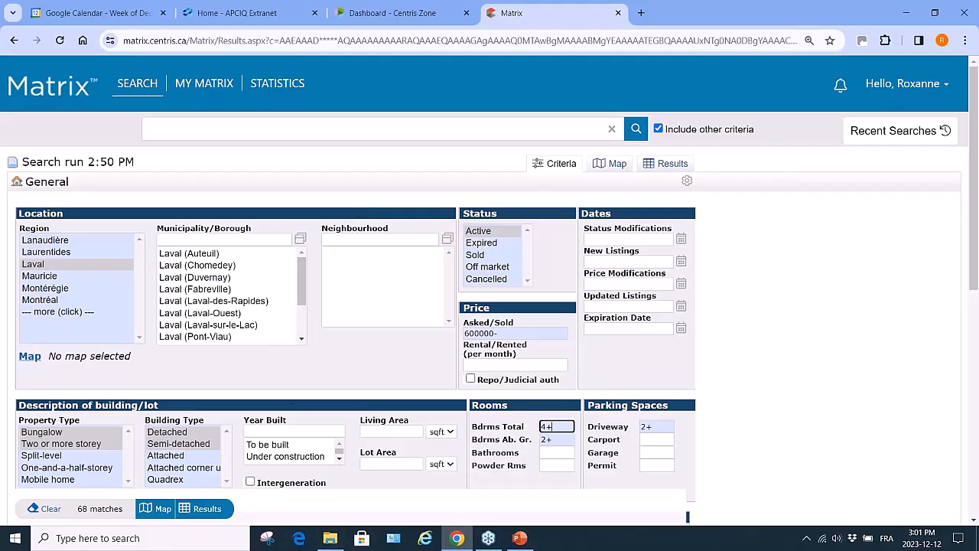
left_click(657, 452)
type("1+")
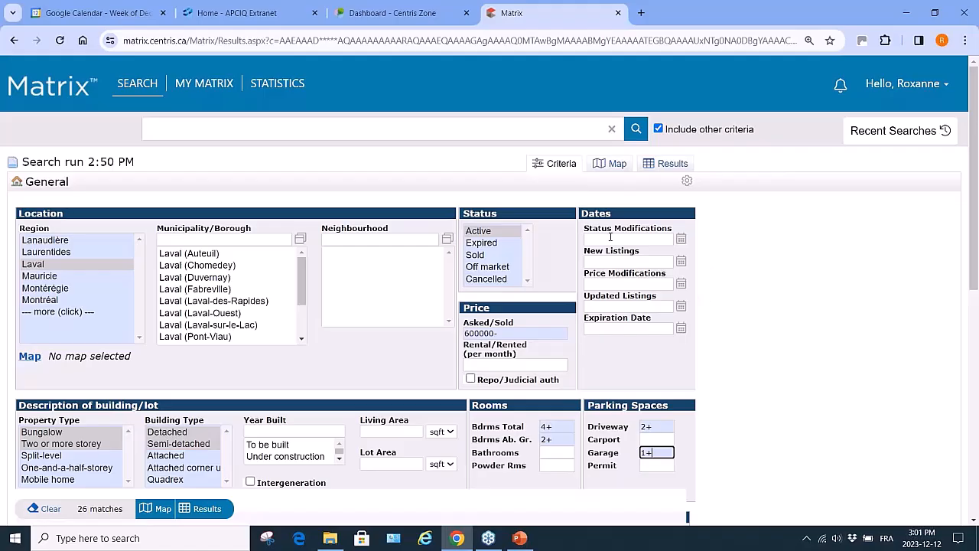
Enter 20231001+ as the Expiration Date criterion, replacing the earlier typed range
mouse_move(611, 237)
left_click(616, 328)
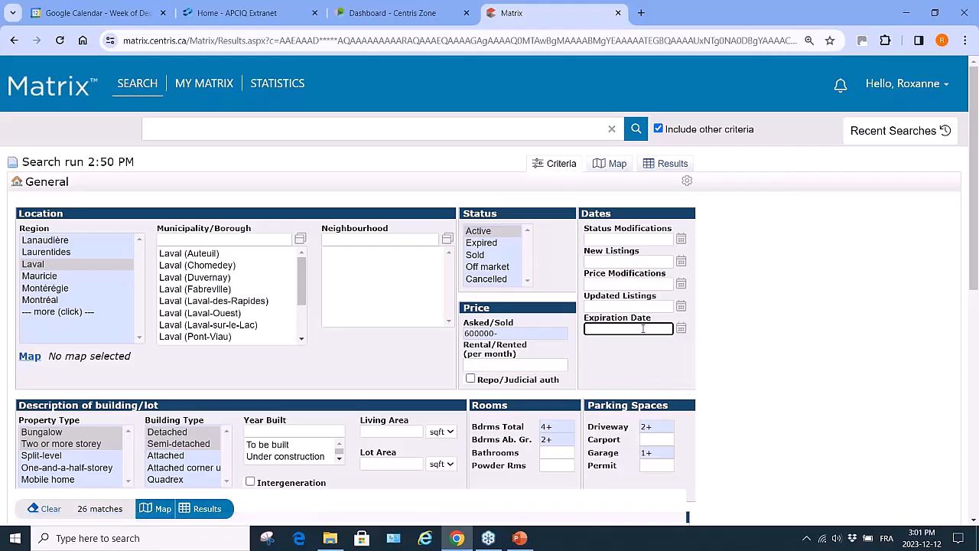
left_click(643, 329)
type("232")
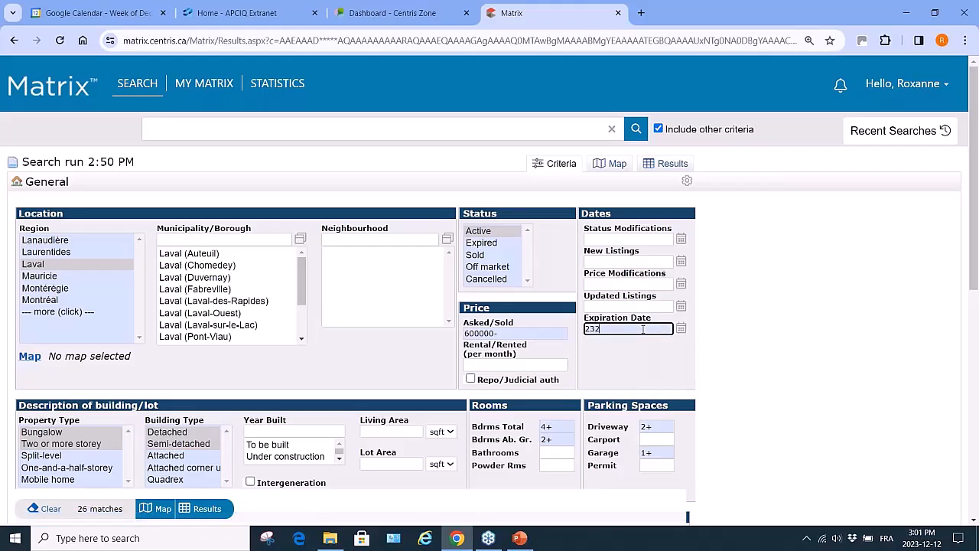
key("BackSpace")
key("BackSpace")
key("BackSpace")
type("20231231-2023")
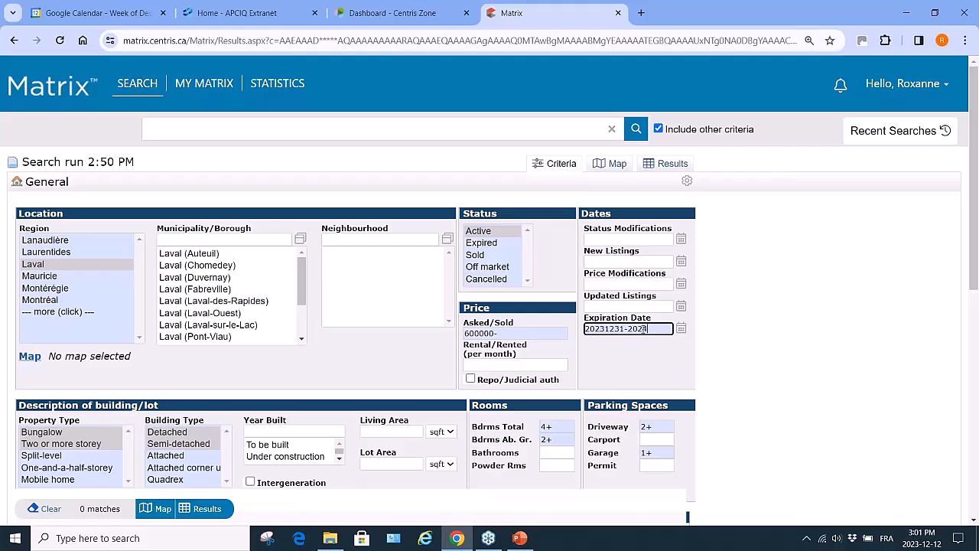
key("BackSpace")
type("40110")
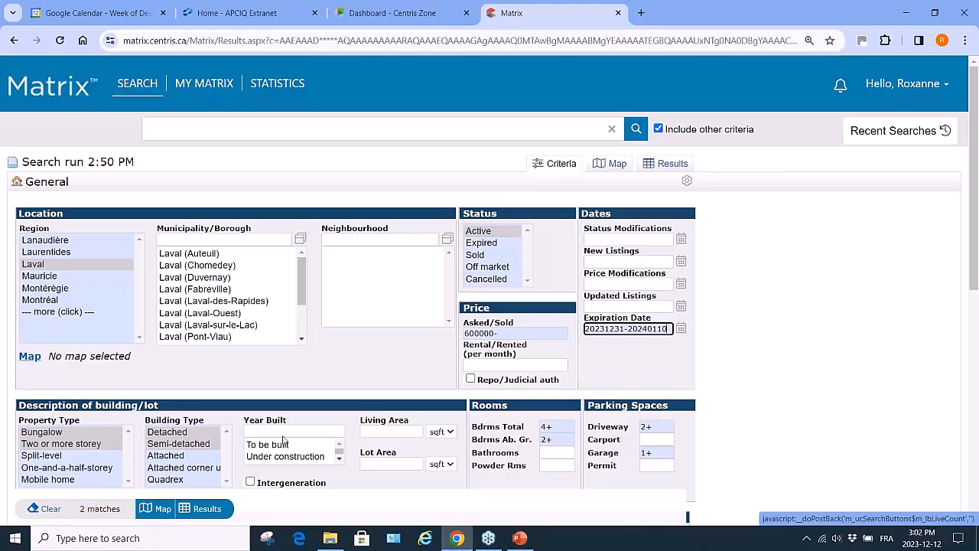
key("BackSpace")
key("BackSpace")
key("BackSpace")
key("BackSpace")
key("BackSpace")
key("BackSpace")
key("BackSpace")
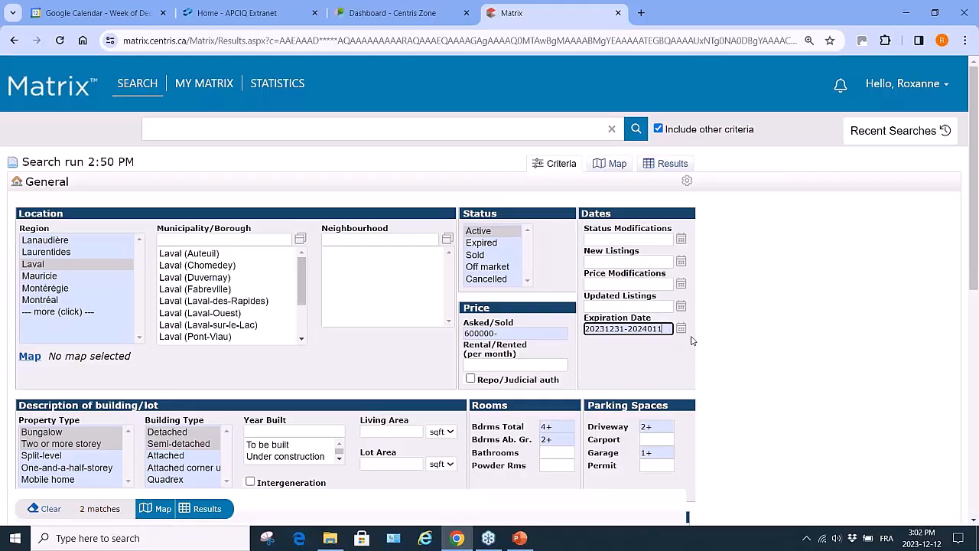
key("BackSpace")
key("BackSpace")
key("BackSpace")
key("BackSpace")
key("BackSpace")
type("1")
key("BackSpace")
type("001+")
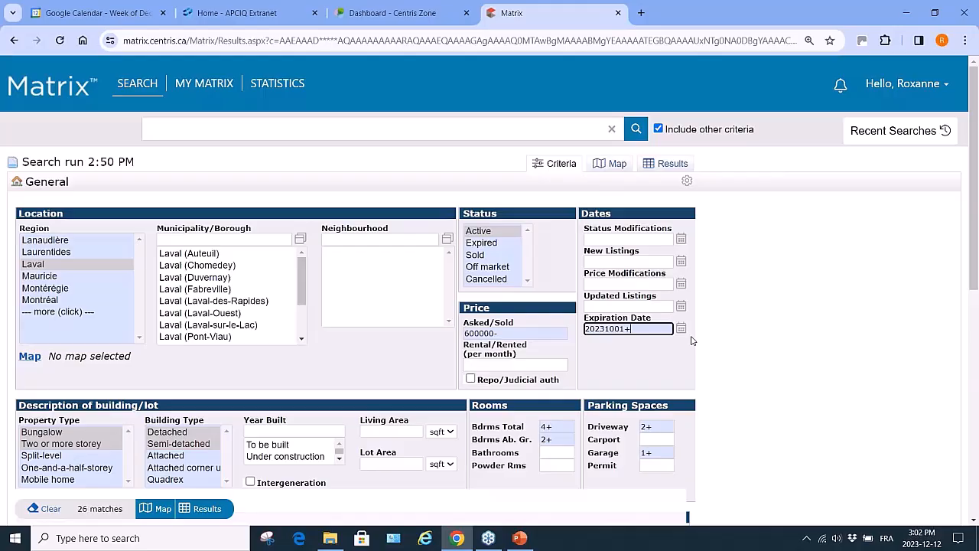
left_click(205, 511)
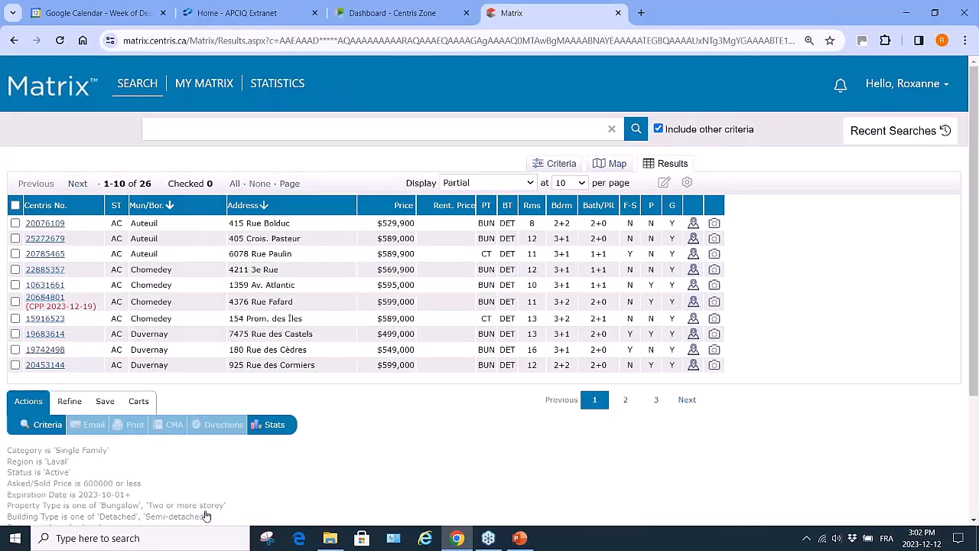
left_click(56, 427)
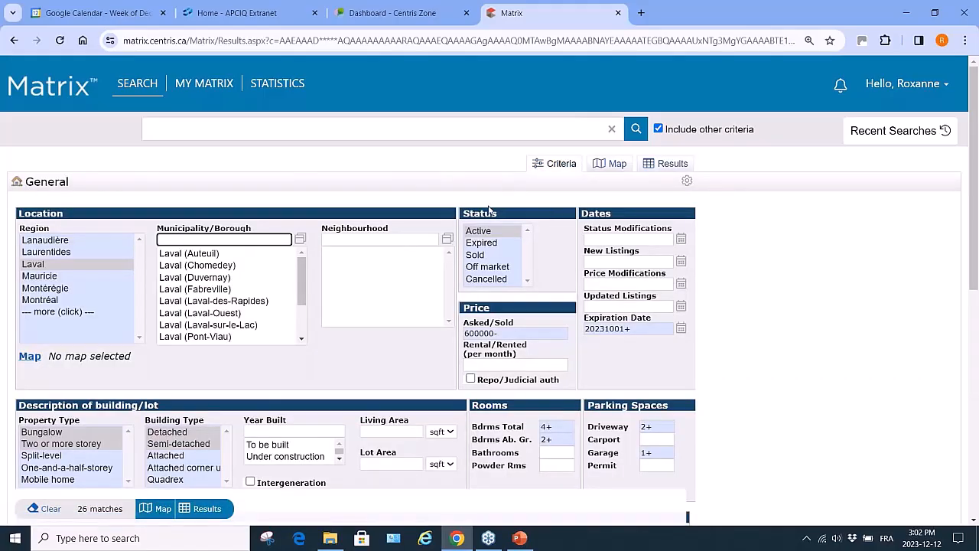
left_click(639, 329)
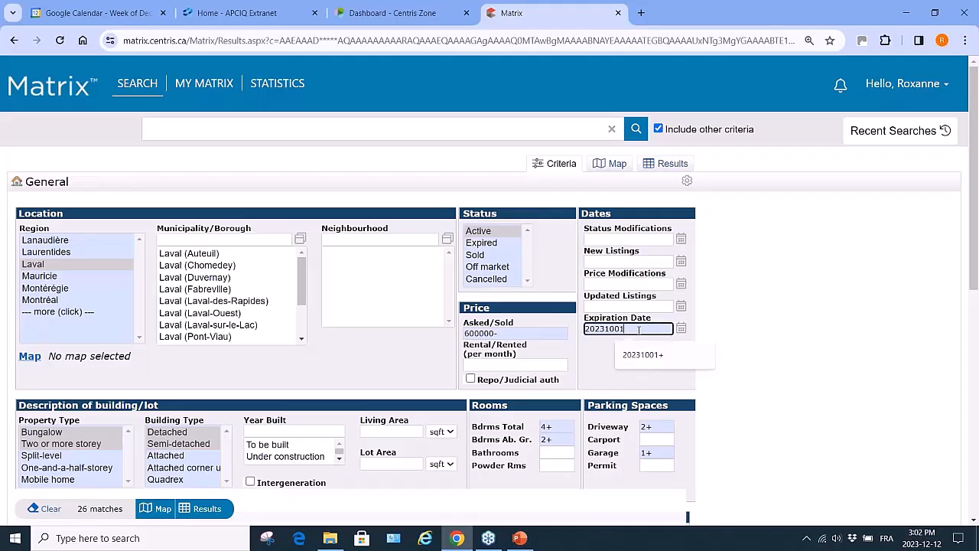
key("BackSpace")
type("-")
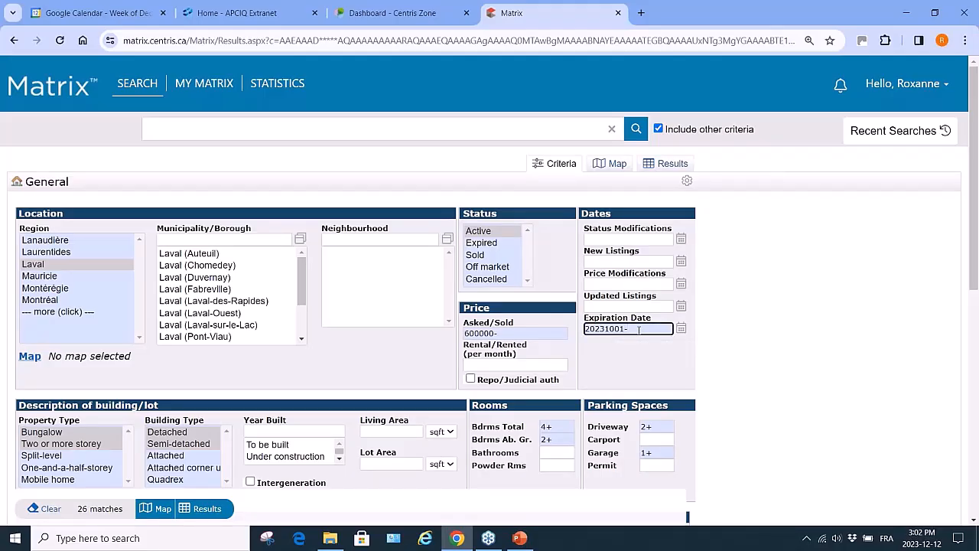
type("202311")
type("30")
key("BackSpace")
key("BackSpace")
key("BackSpace")
type("1231")
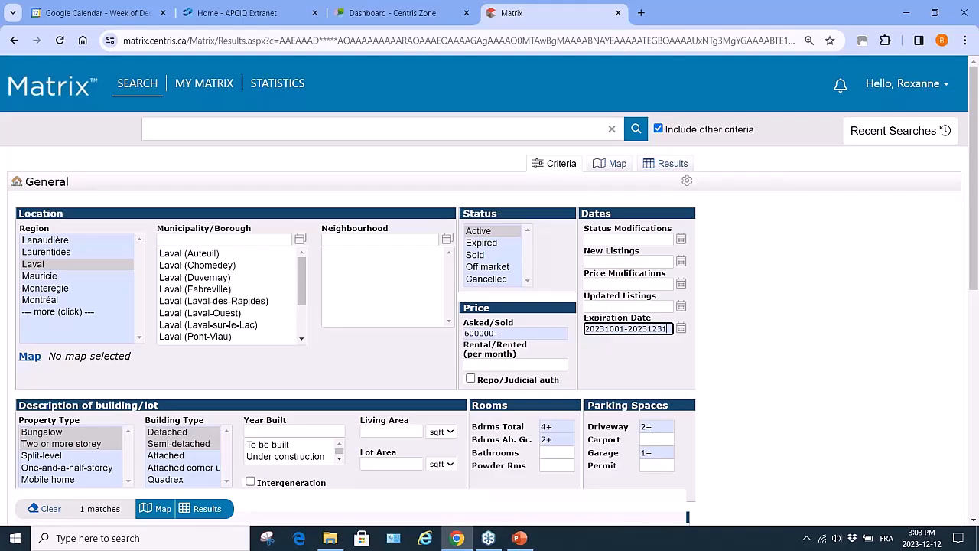
left_click(208, 510)
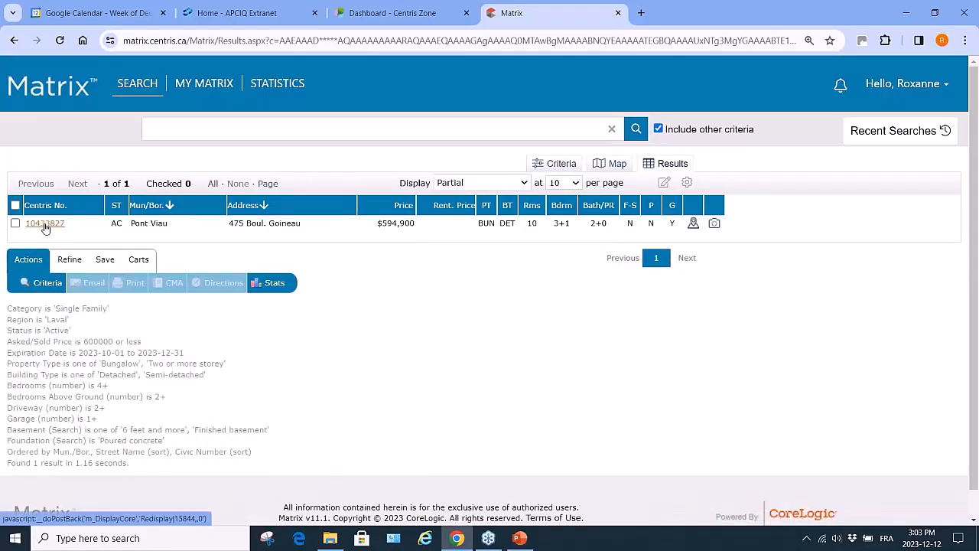
left_click(45, 224)
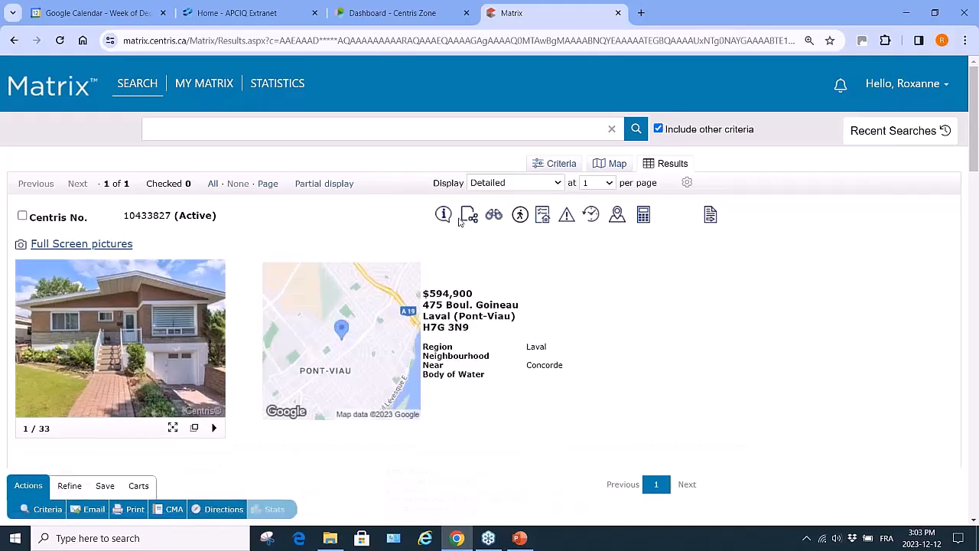
left_click(443, 214)
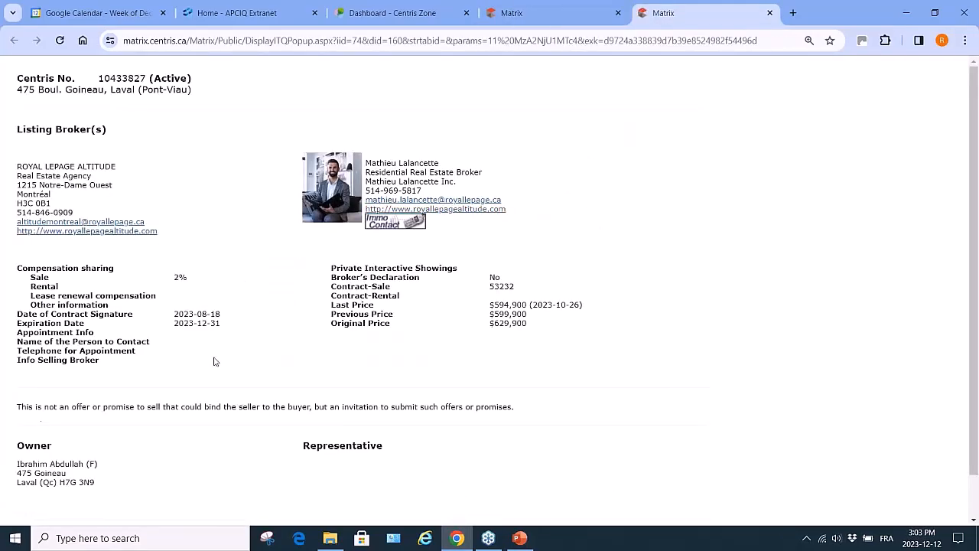
left_click(769, 15)
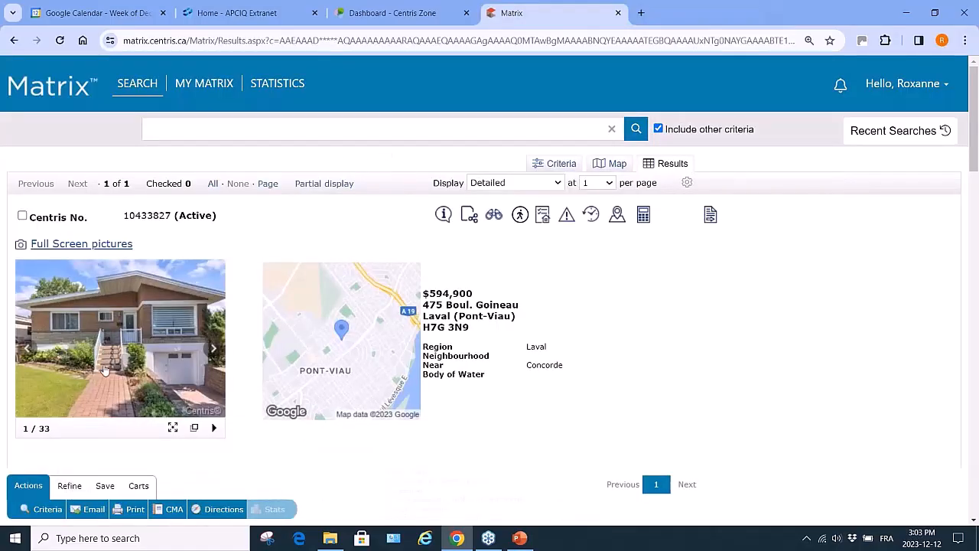
left_click(42, 511)
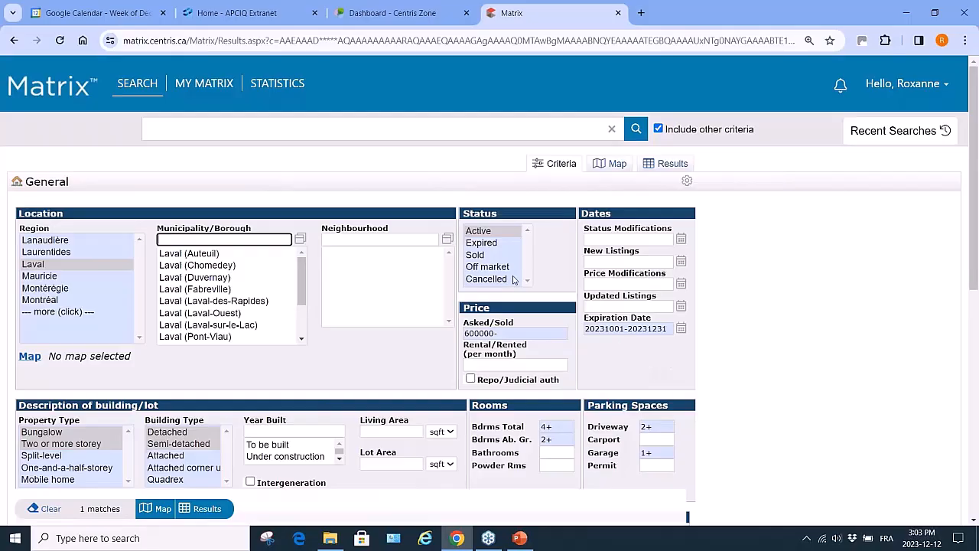
Switch the status to Expired, then inspect listing 26458881 and its broker details
left_click(491, 244)
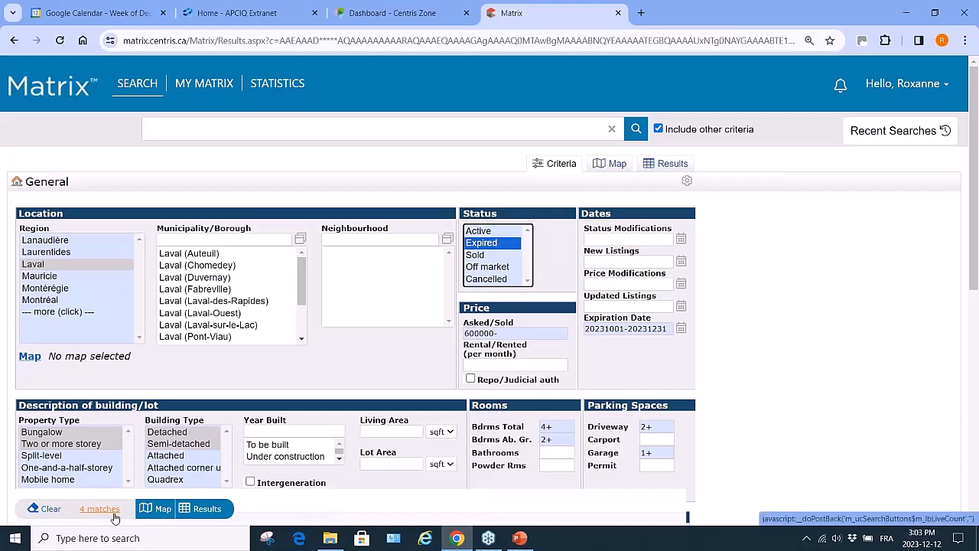
left_click(212, 511)
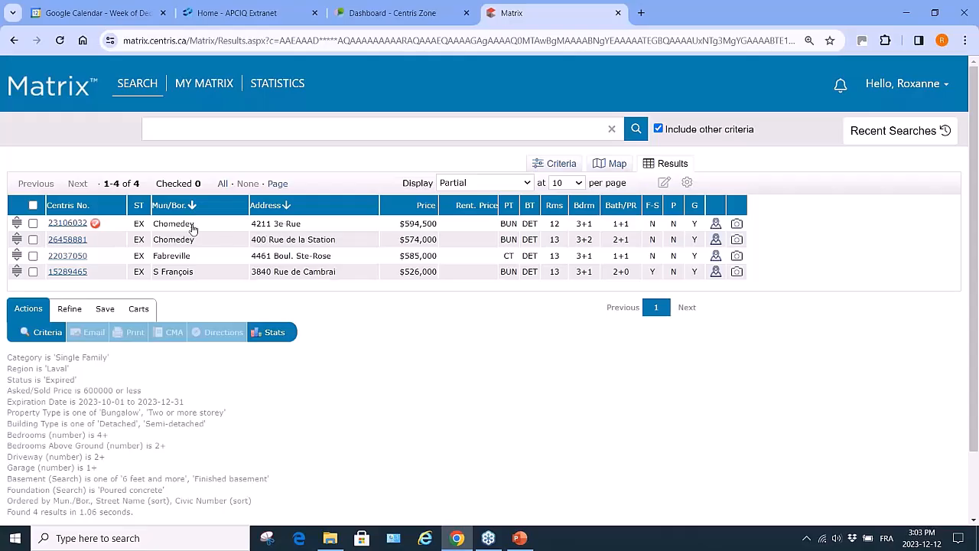
mouse_move(95, 227)
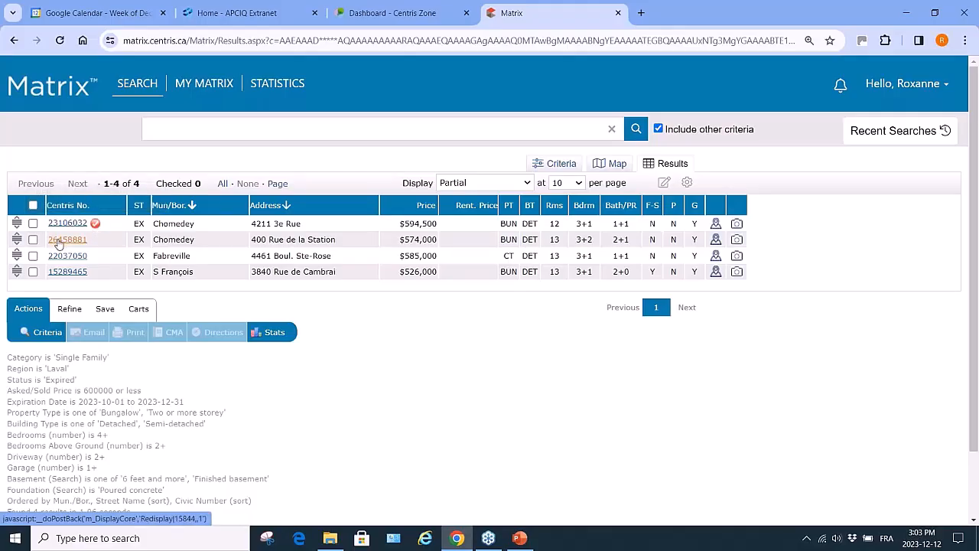
left_click(61, 240)
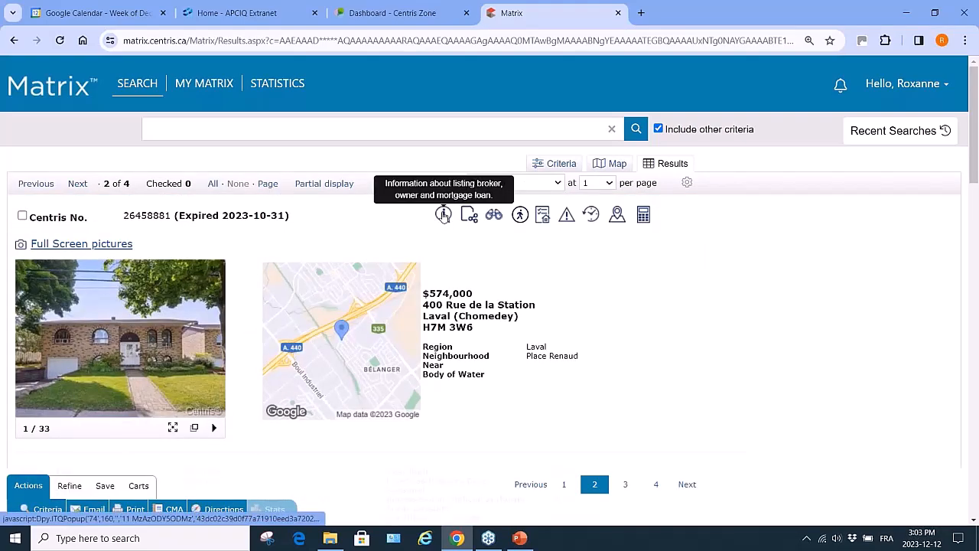
left_click(444, 215)
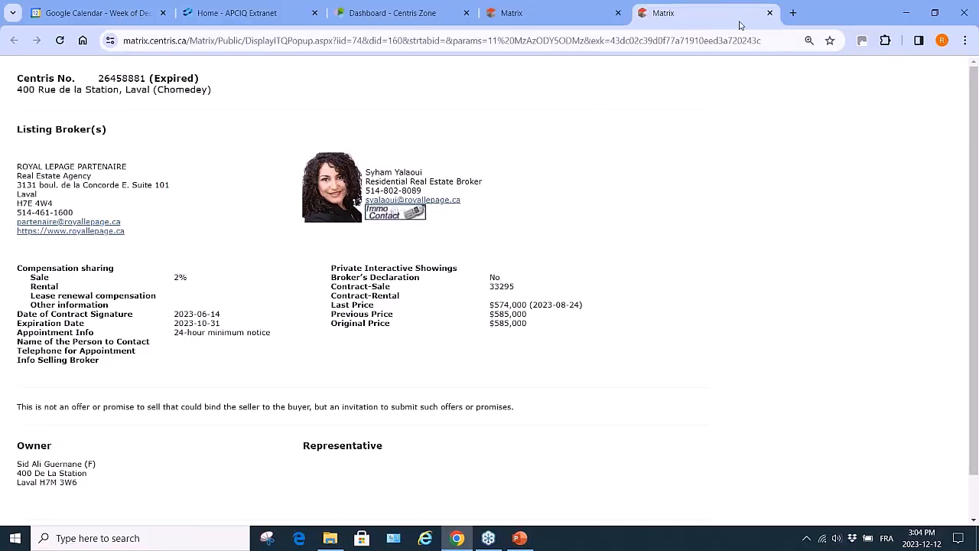
left_click(769, 14)
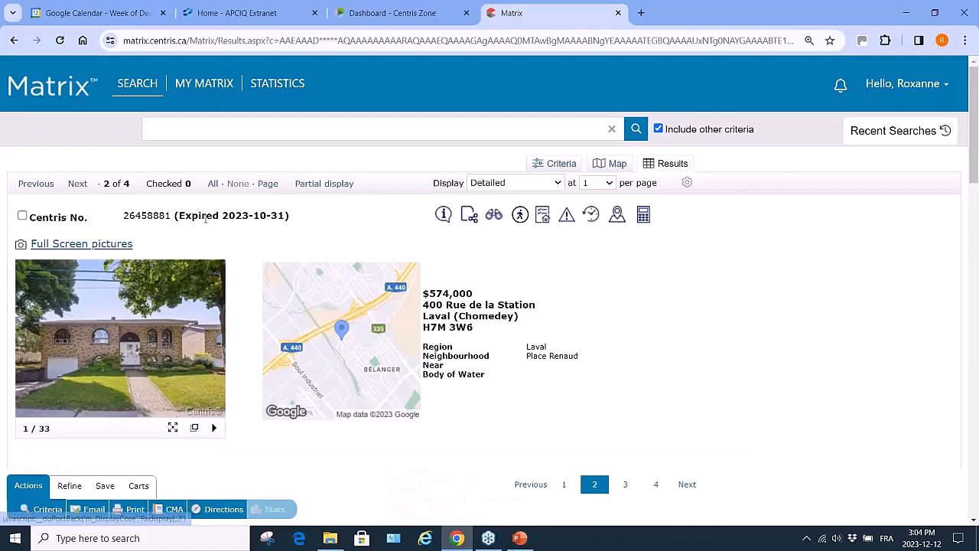
Show the expired results in the Partial display
mouse_move(172, 349)
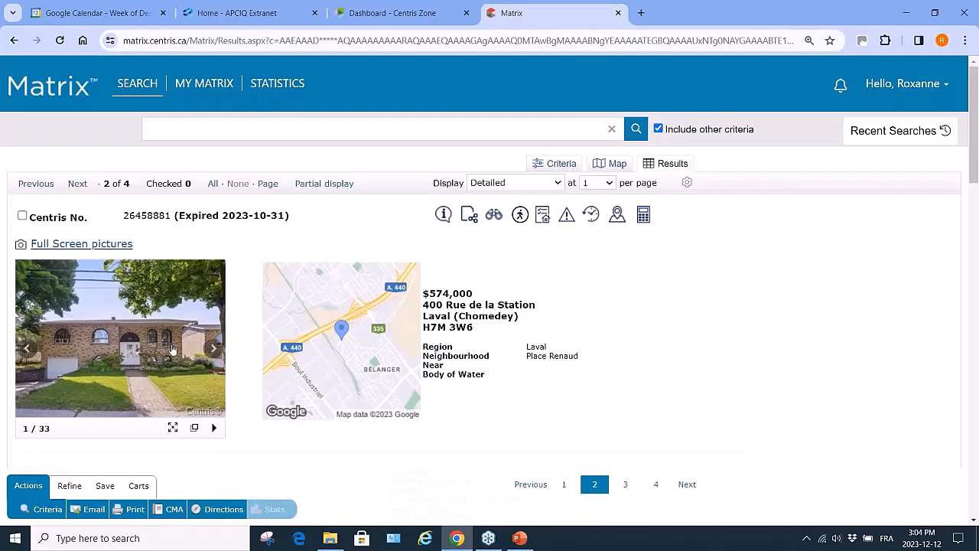
left_click(561, 185)
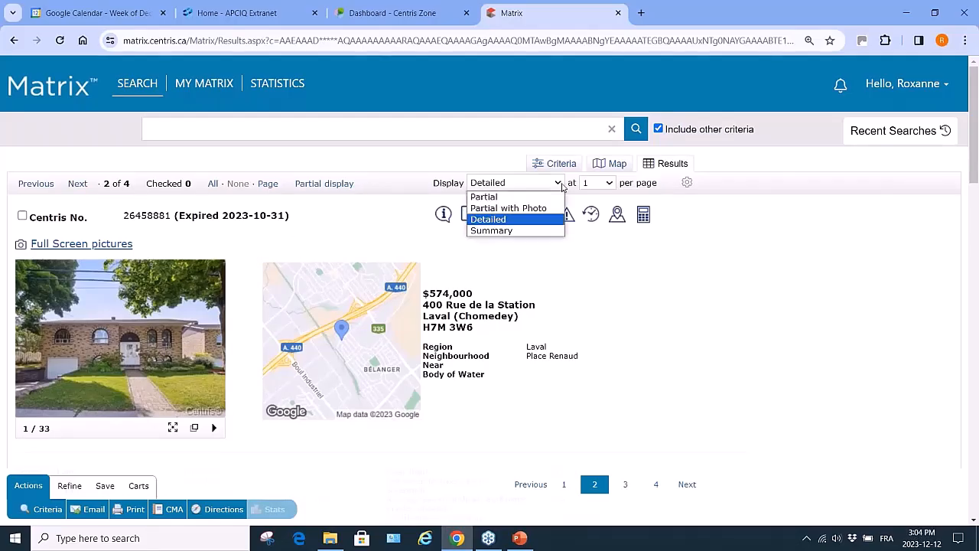
left_click(518, 197)
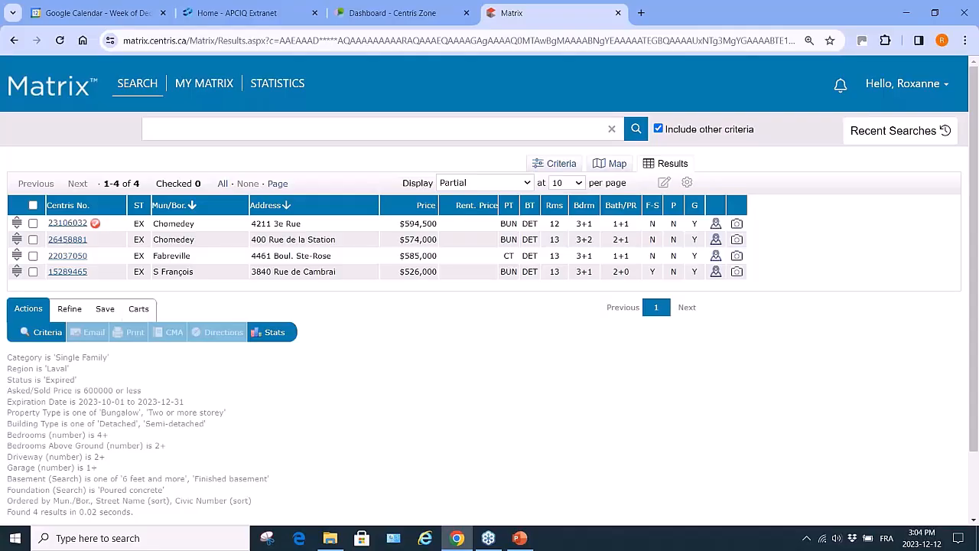
Set the status back to Active and clear the Expiration Date criterion
left_click(45, 336)
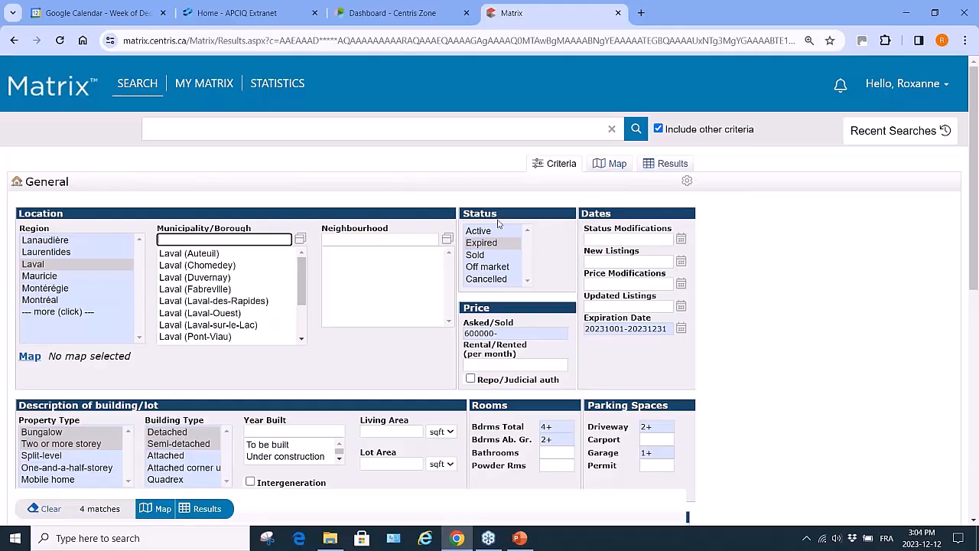
right_click(493, 233)
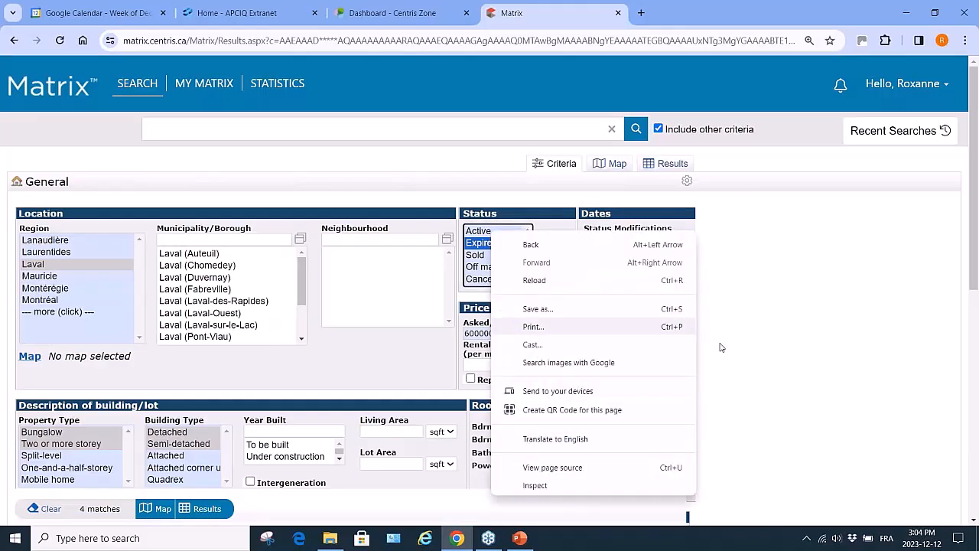
left_click(479, 233)
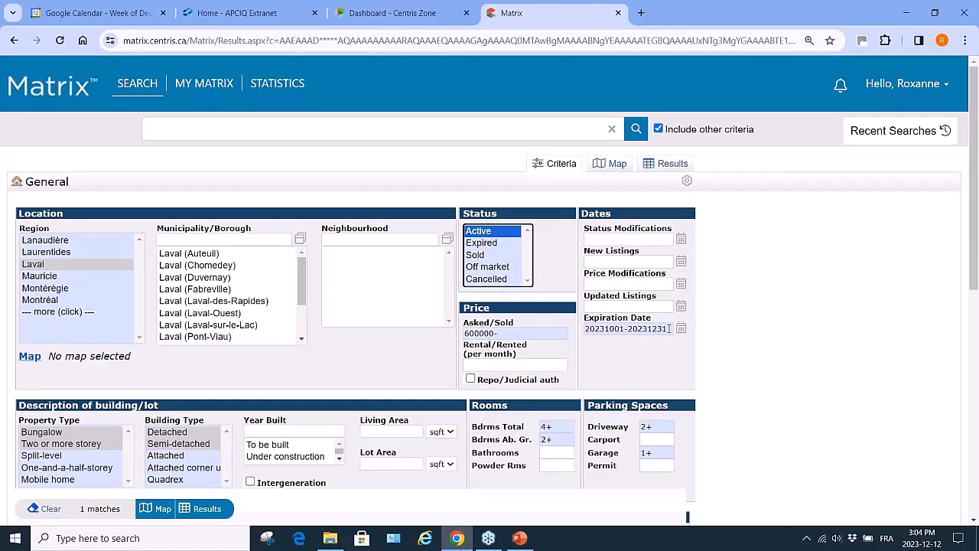
left_click_drag(668, 329, 564, 331)
key("Delete")
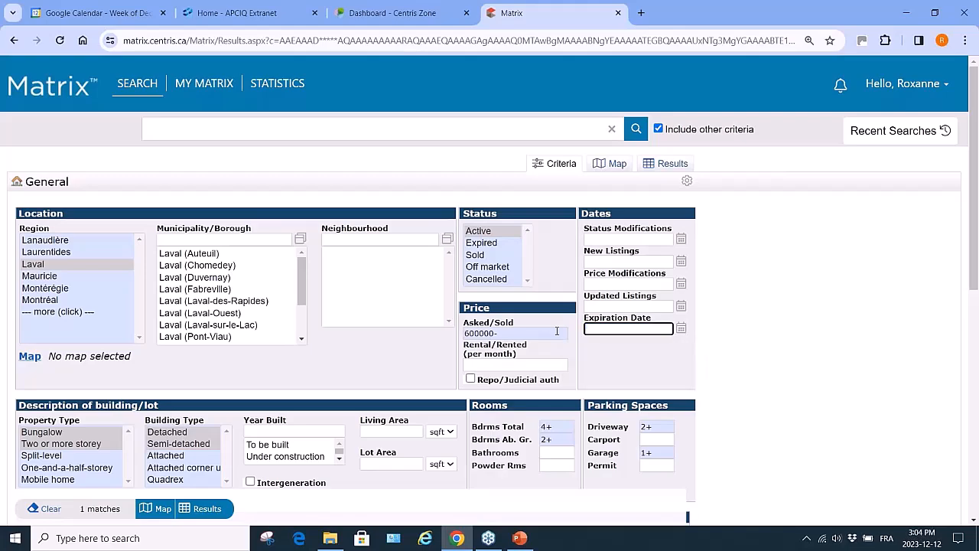
Change Asked/Sold to 600000- and view the 26 matching results
left_click(465, 333)
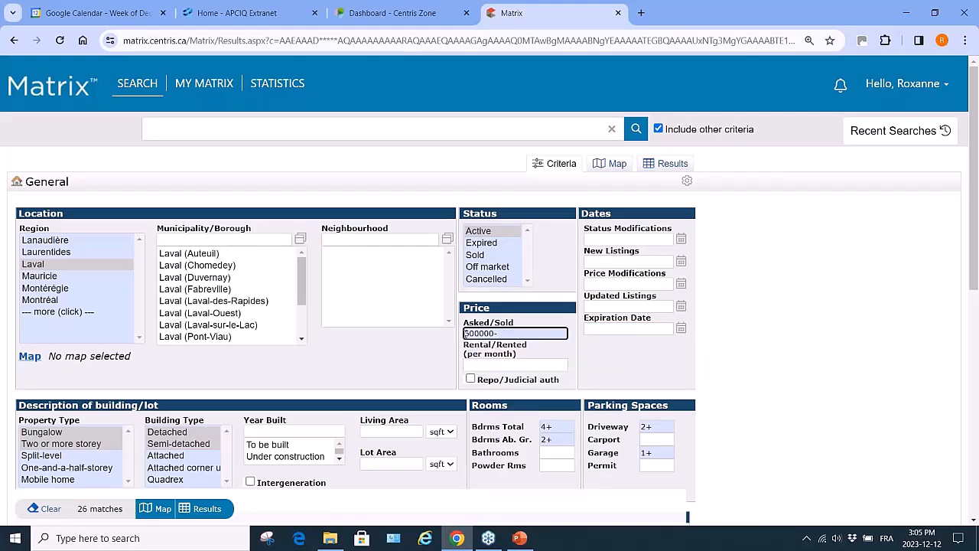
key("Delete")
type("6")
left_click(207, 509)
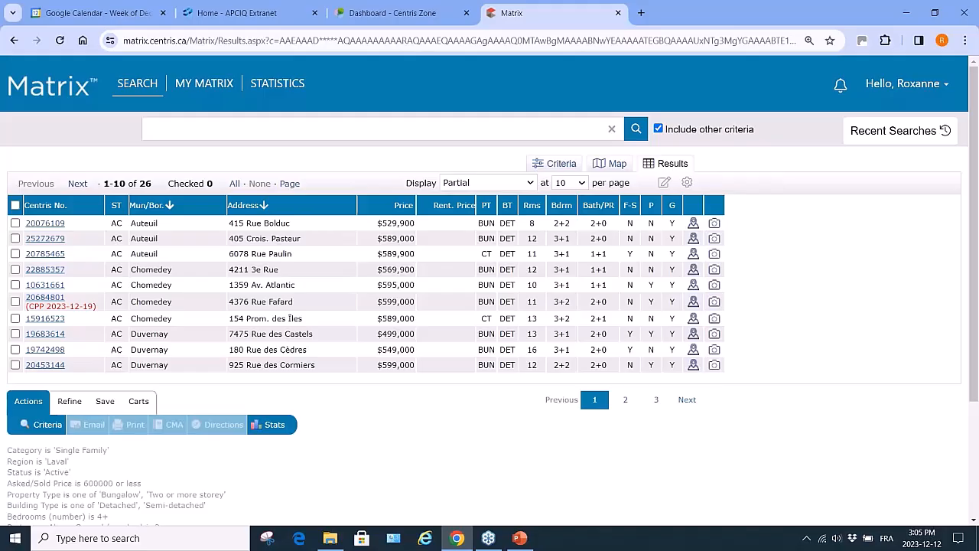
left_click(138, 83)
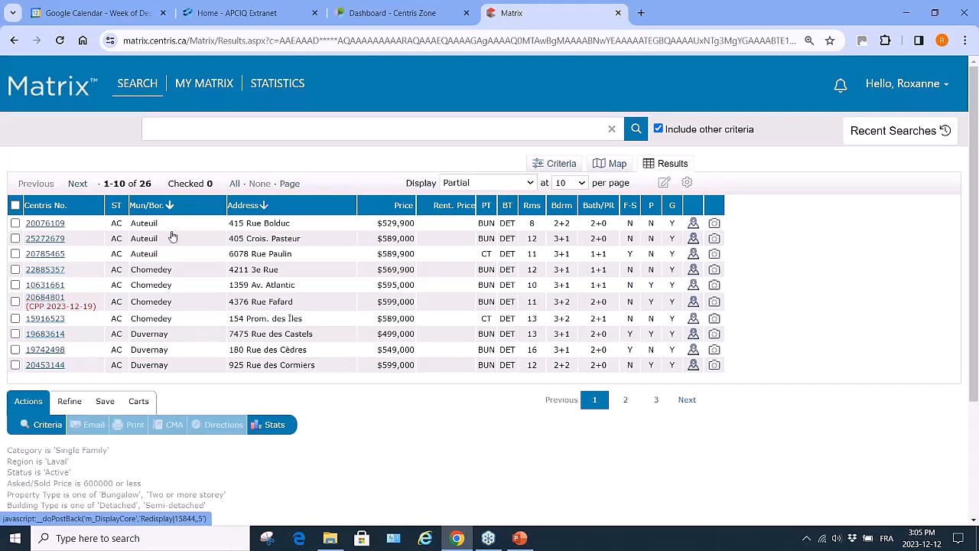
Check all 26 listings and create a new cart named Testing for the agent's own contact
left_click(235, 183)
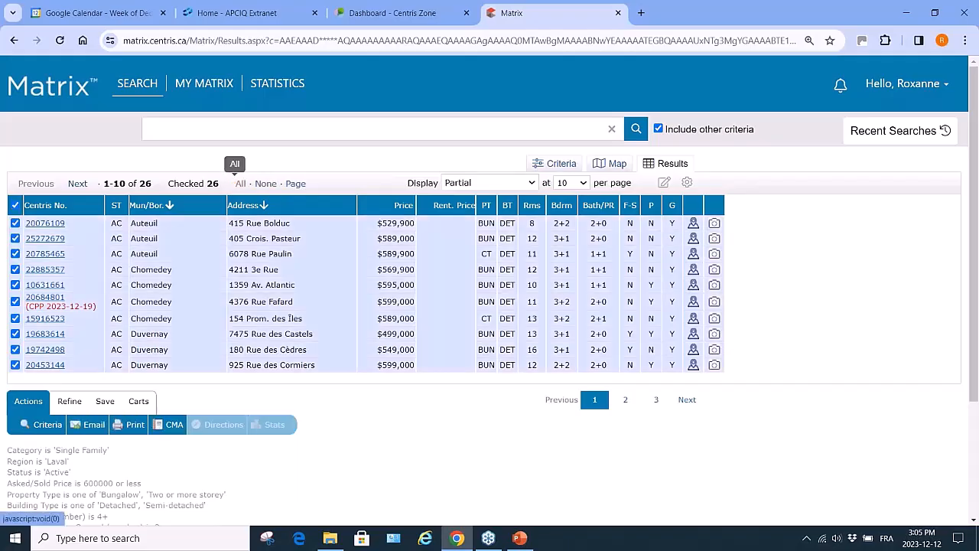
left_click(139, 402)
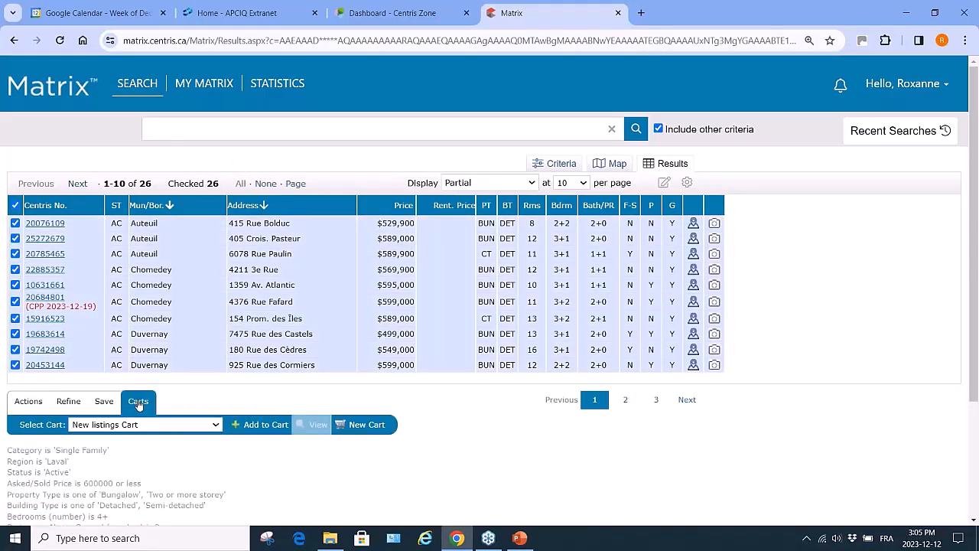
left_click(365, 425)
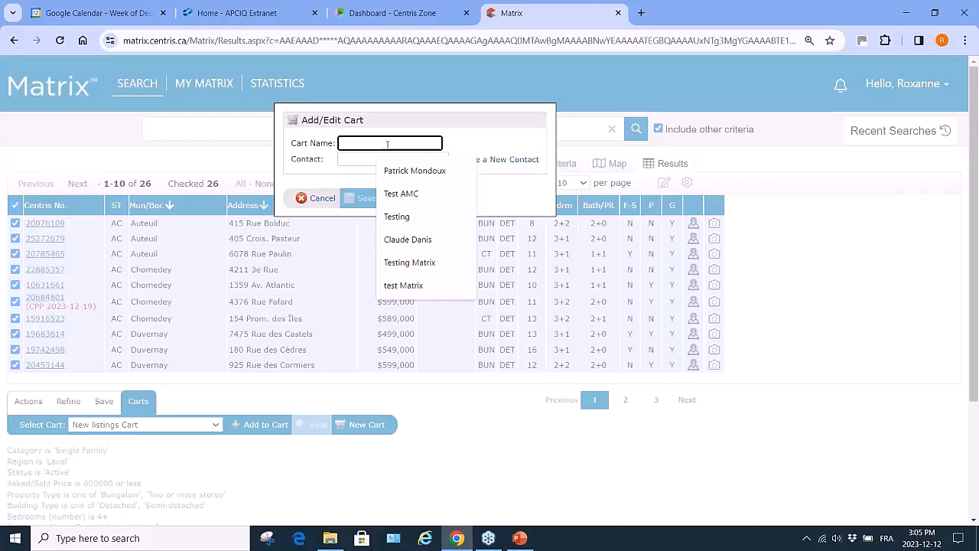
left_click(399, 216)
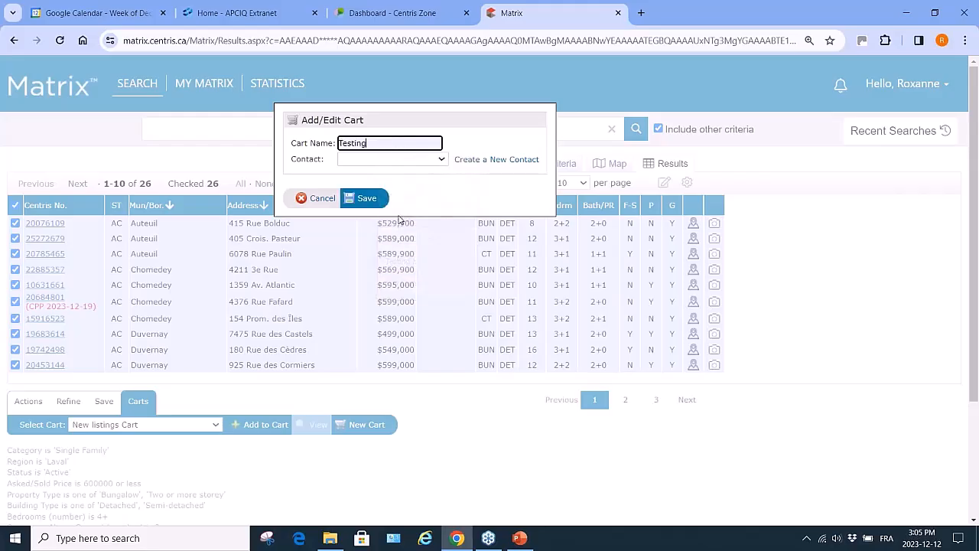
left_click(443, 161)
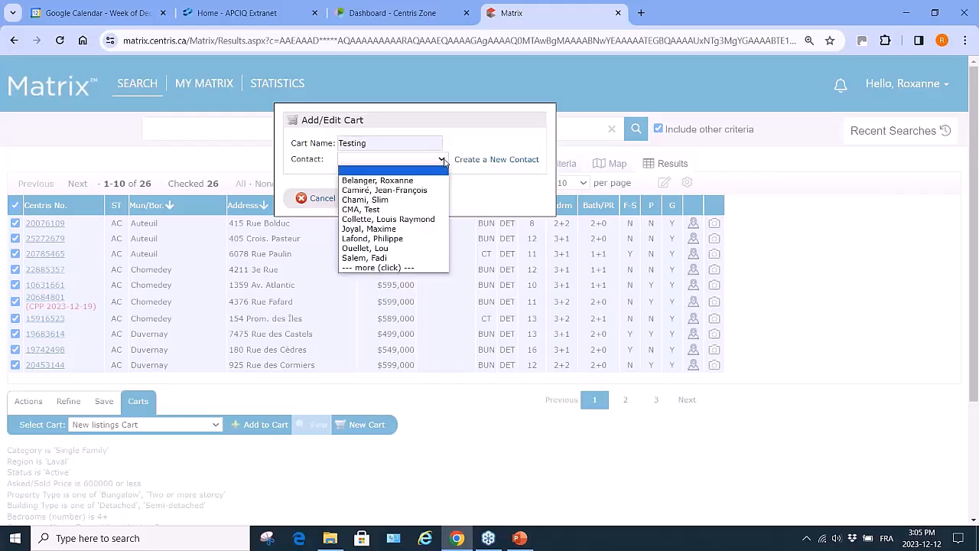
left_click(404, 182)
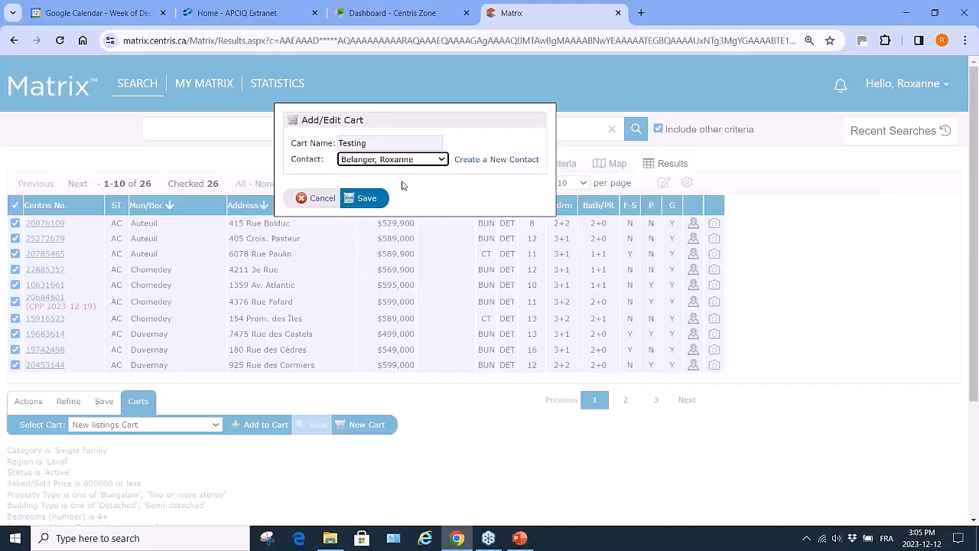
left_click(366, 199)
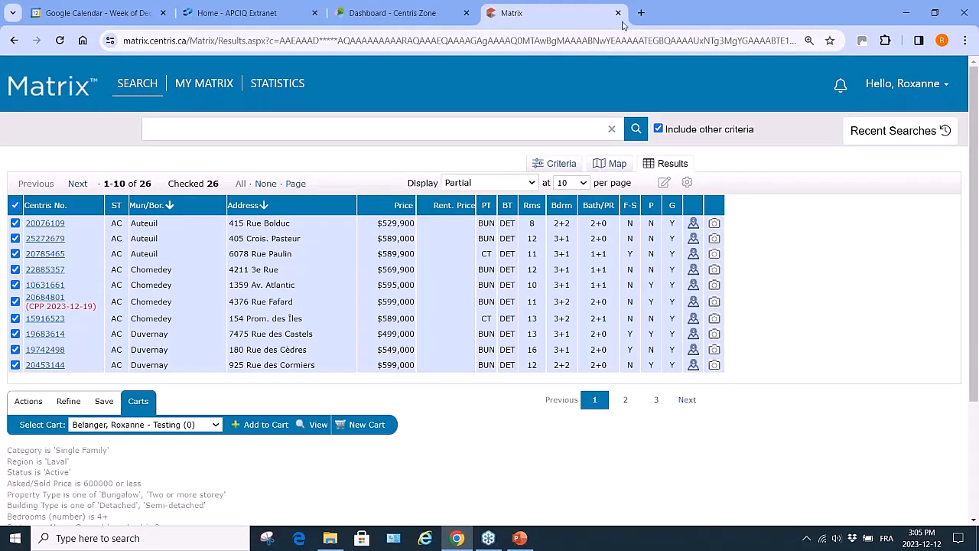
Add the 26 checked listings to the Testing cart and go to the search categories page
left_click(261, 425)
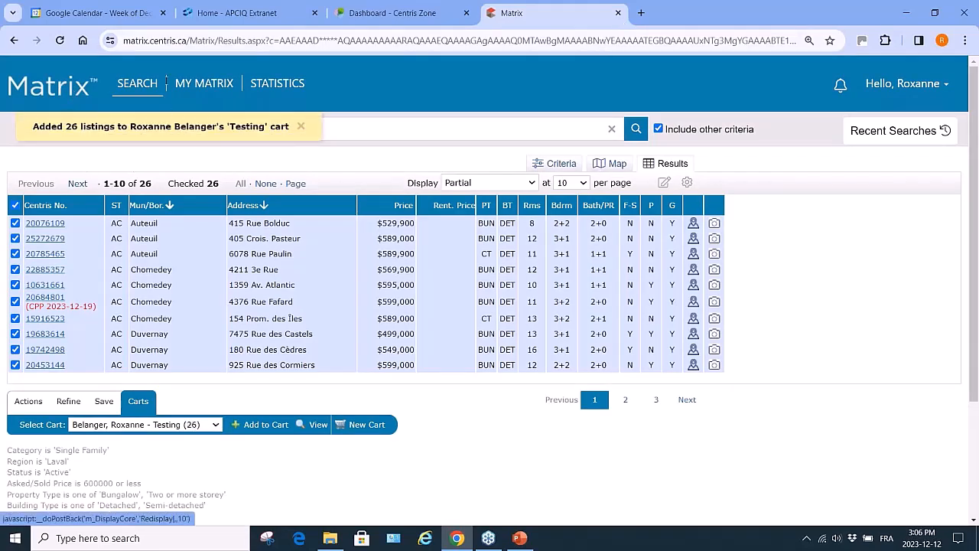
mouse_move(138, 89)
mouse_move(161, 101)
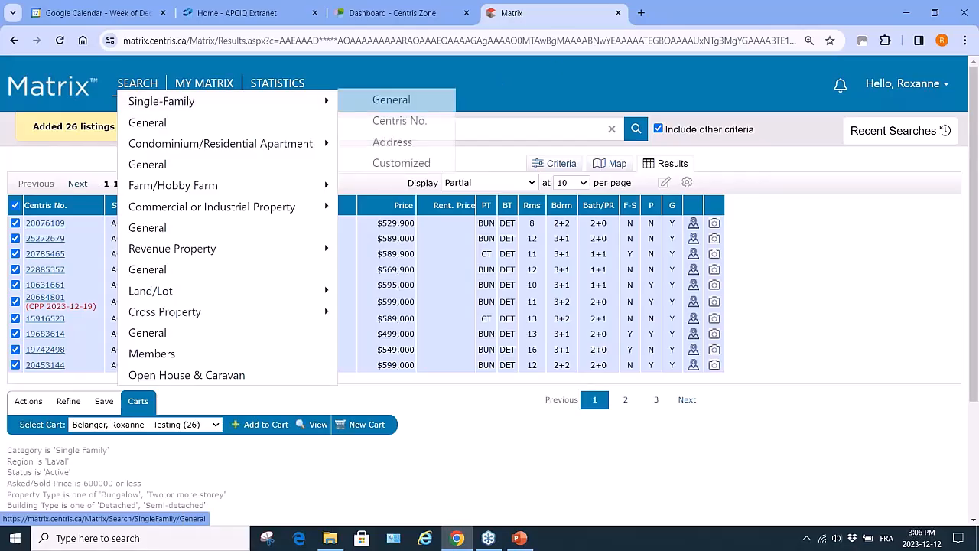
mouse_move(278, 84)
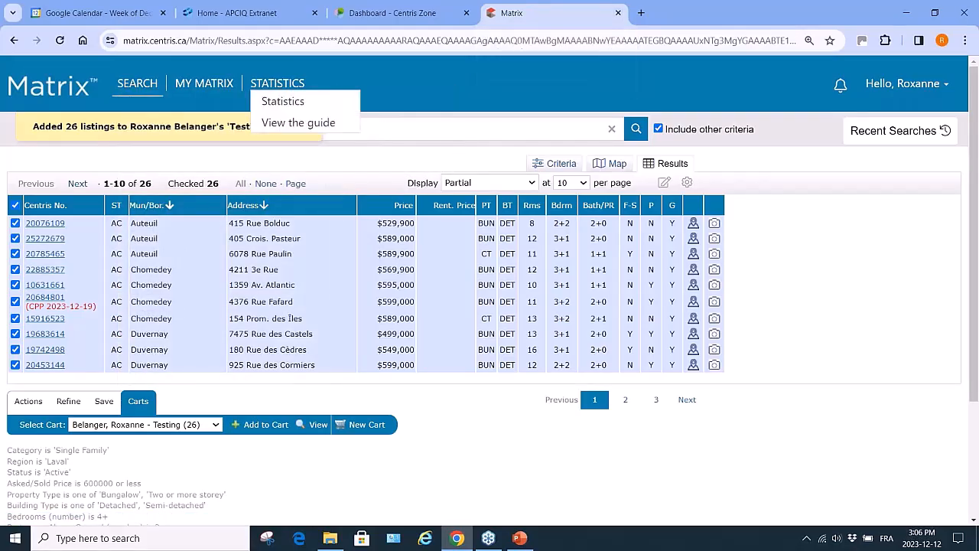
left_click(130, 86)
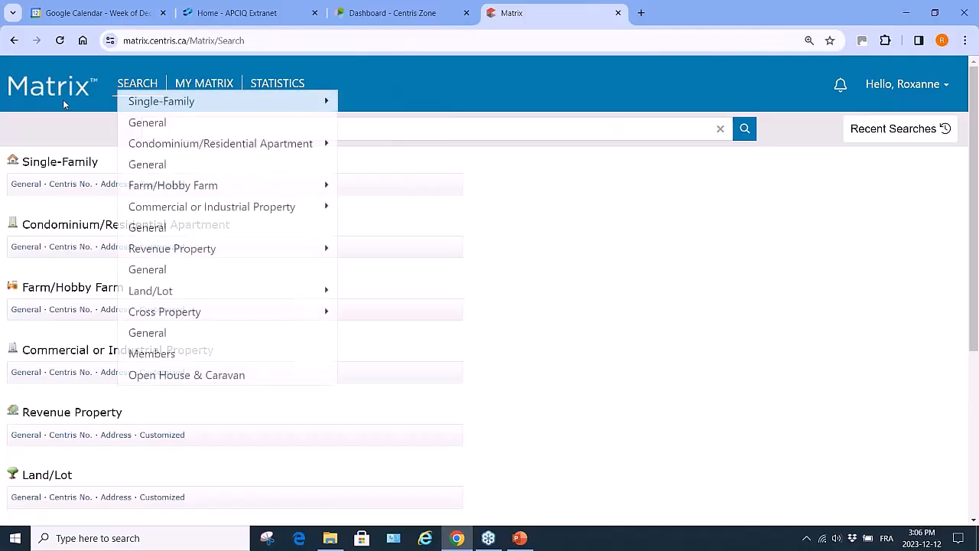
Go back, close the Matrix tab, and relaunch Matrix from the Centris Zone favourites
mouse_move(161, 101)
left_click(14, 41)
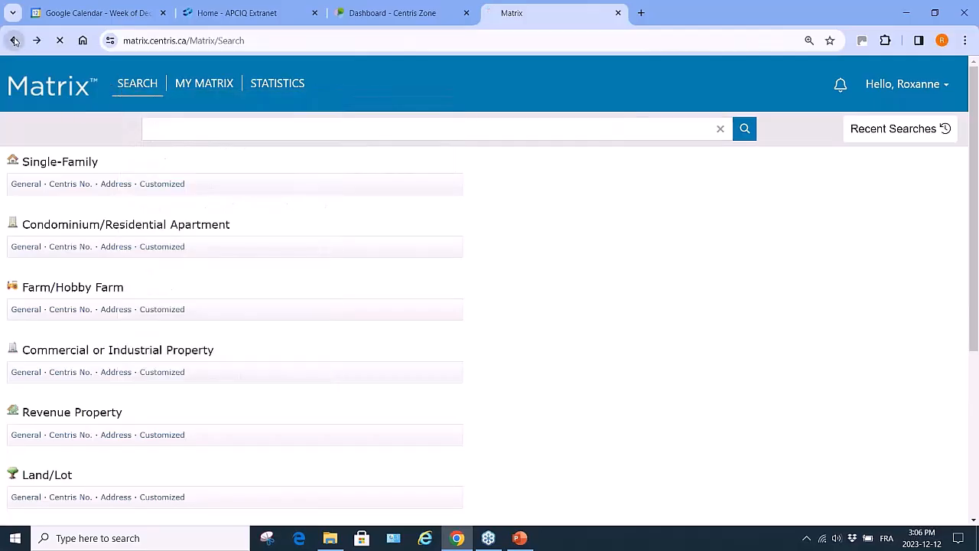
left_click(618, 14)
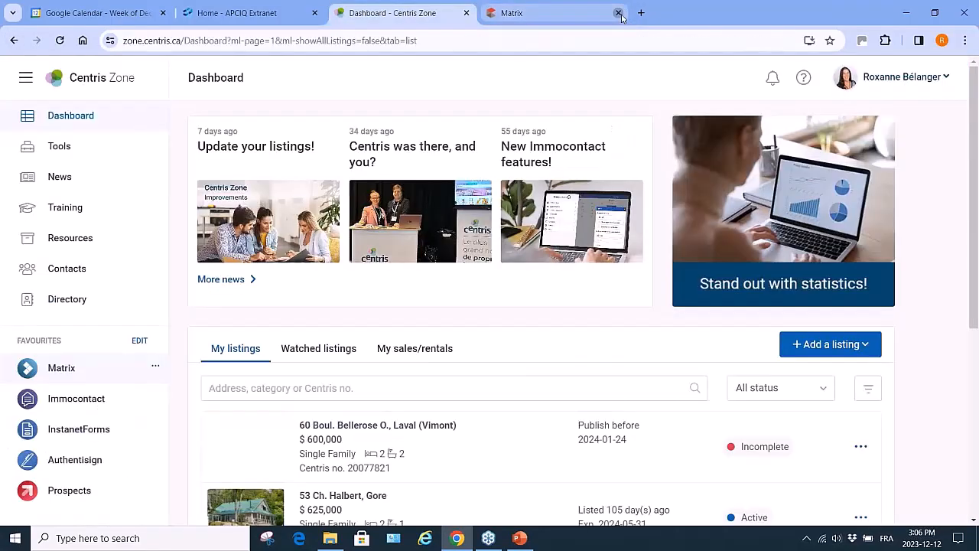
left_click(57, 368)
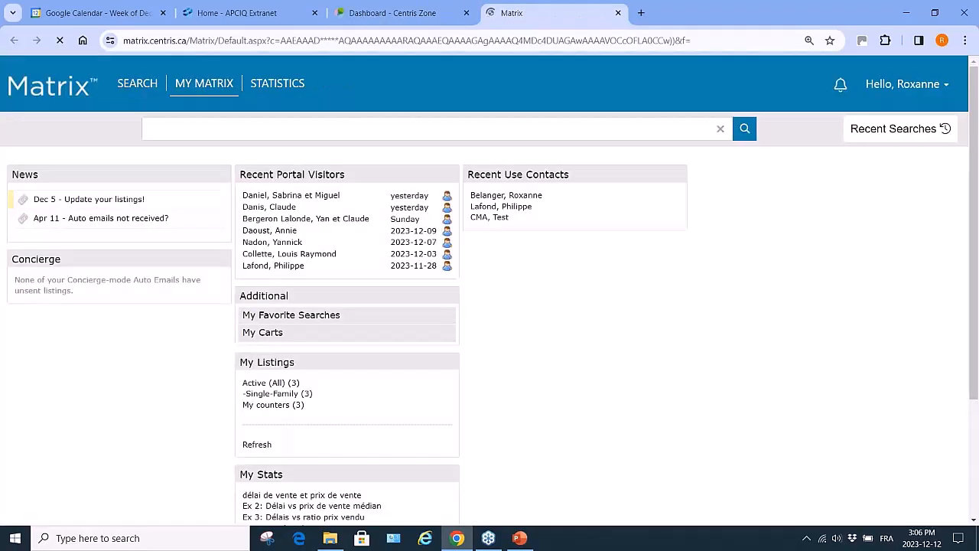
Open My Matrix > My Carts to list the three saved carts, including Testing
left_click(274, 333)
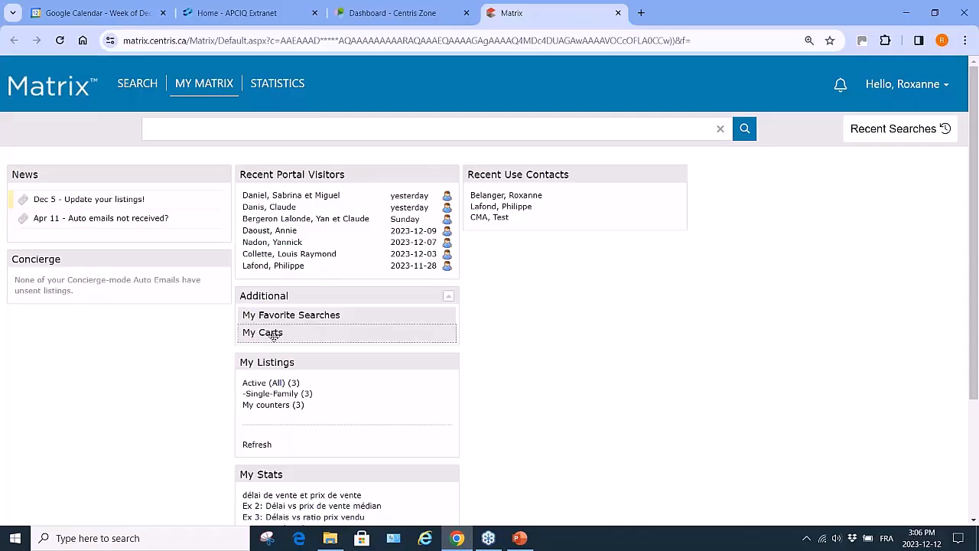
left_click(324, 317)
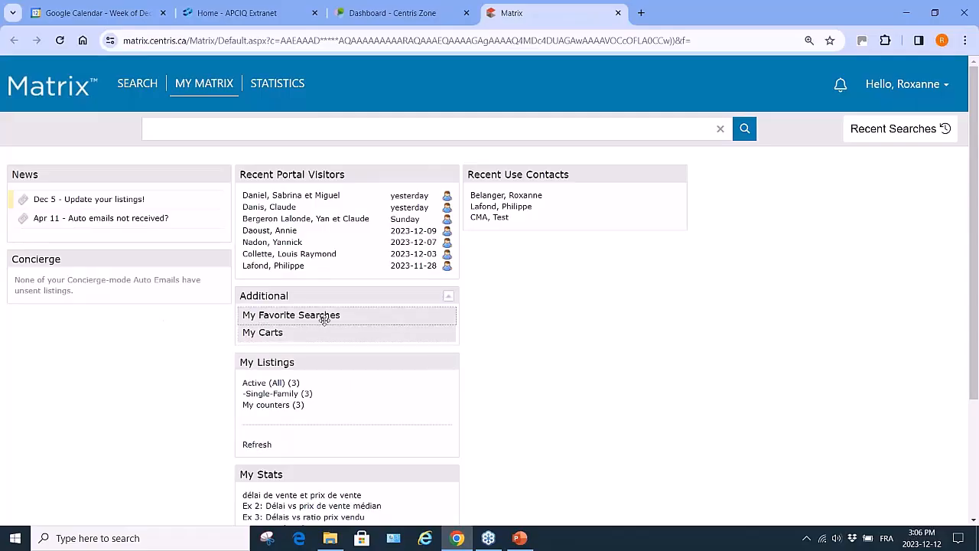
mouse_move(198, 84)
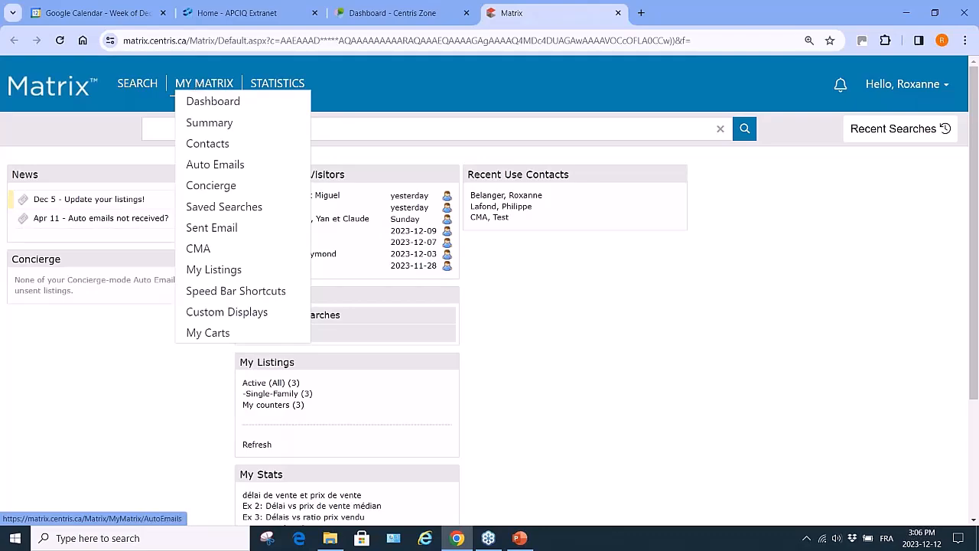
left_click(195, 335)
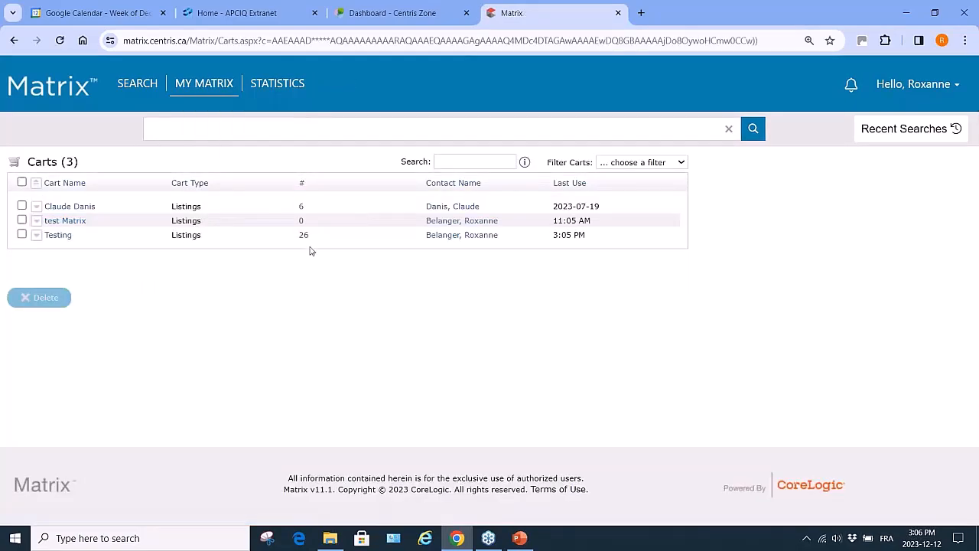
Delete the Testing and test Matrix carts, leaving the single 6-listing cart
left_click(22, 235)
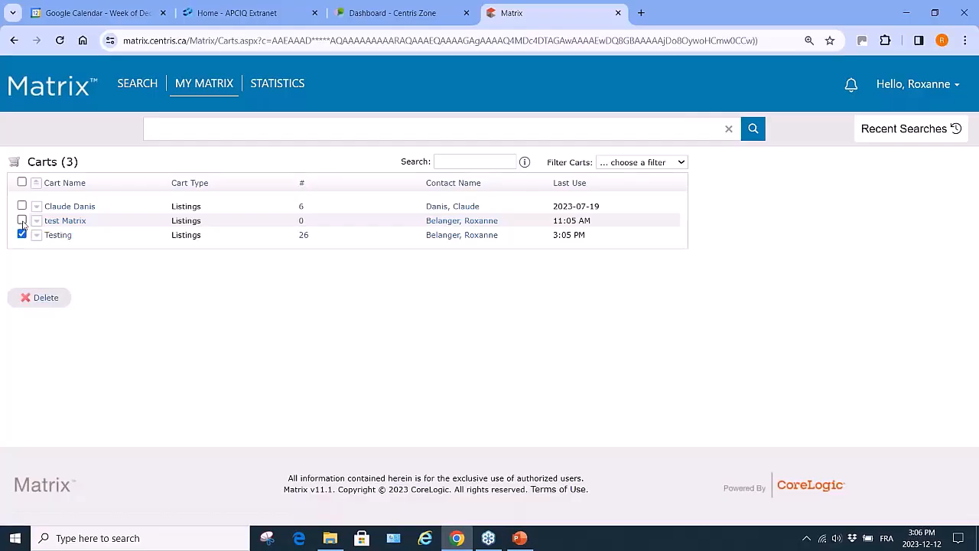
left_click(22, 221)
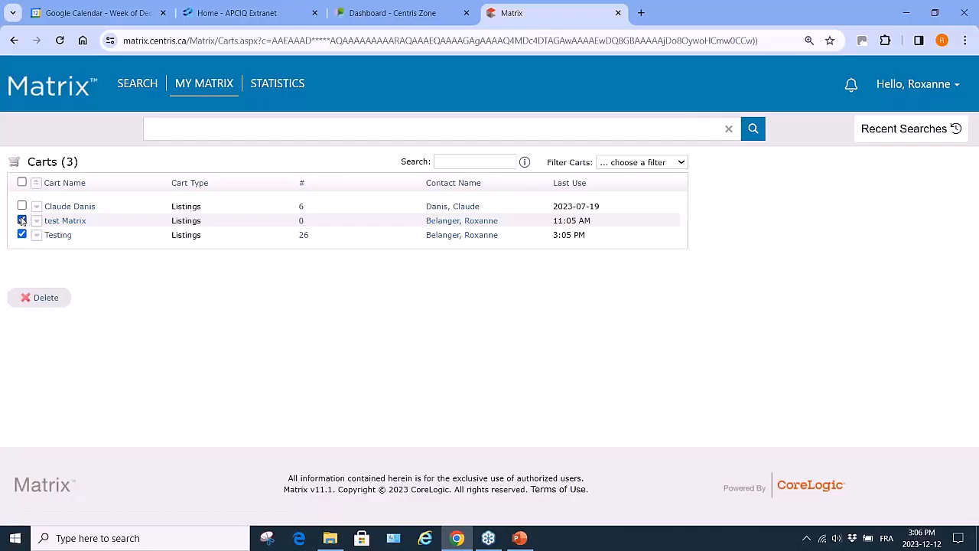
left_click(43, 300)
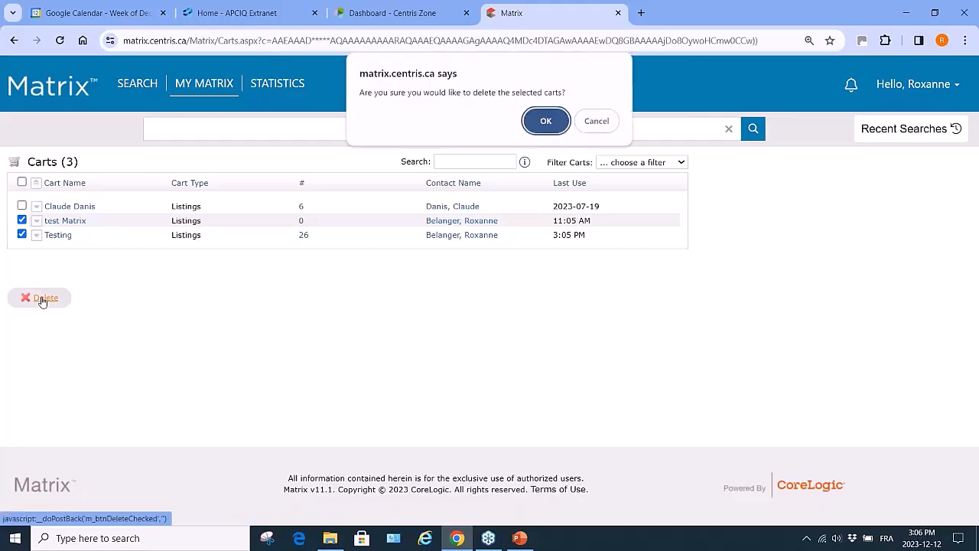
left_click(546, 121)
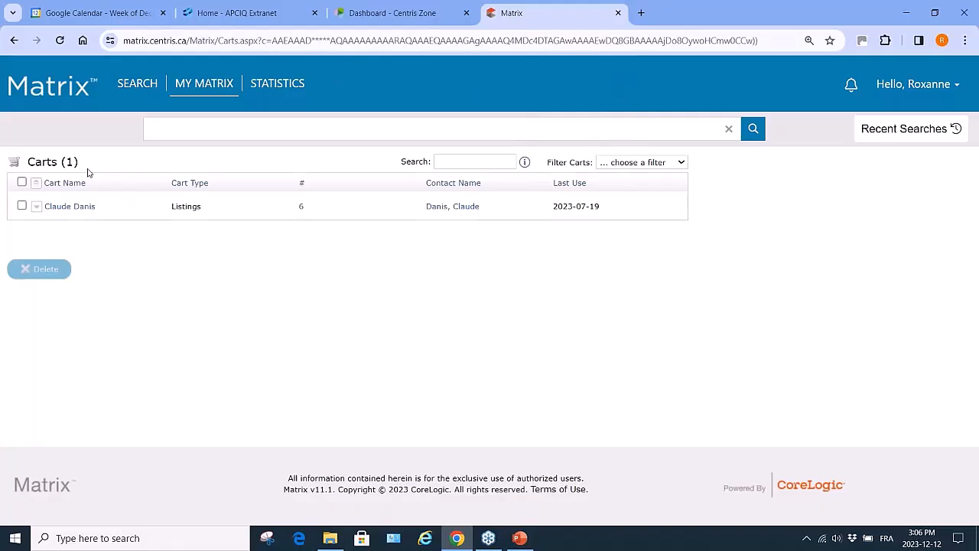
mouse_move(219, 90)
mouse_move(140, 84)
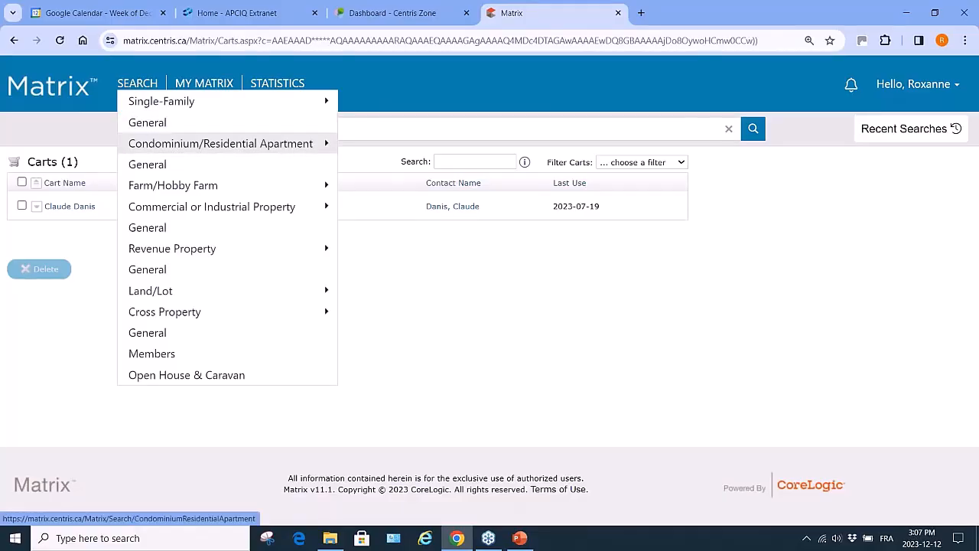
Rerun the Laval single-family search from Recent Searches and display it as Partial with Photo
left_click(911, 128)
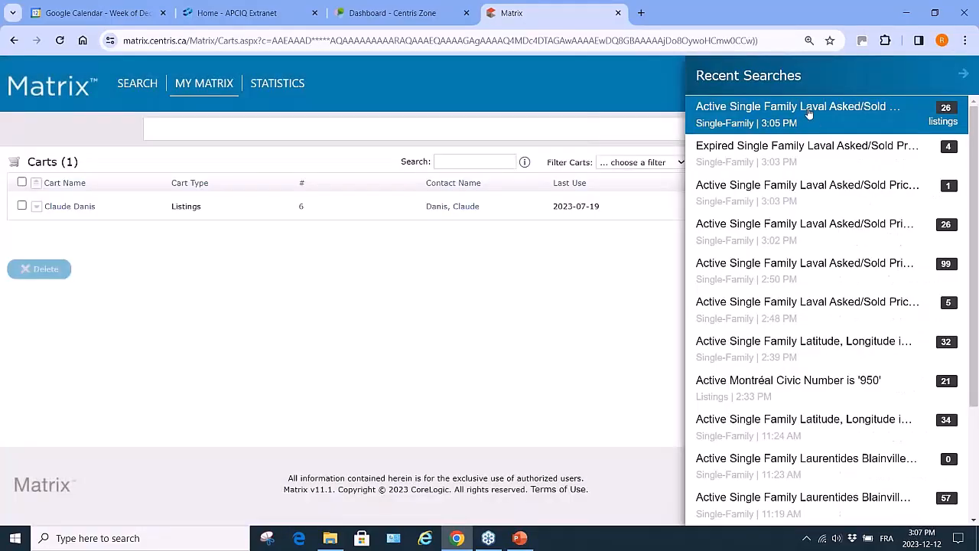
left_click(809, 107)
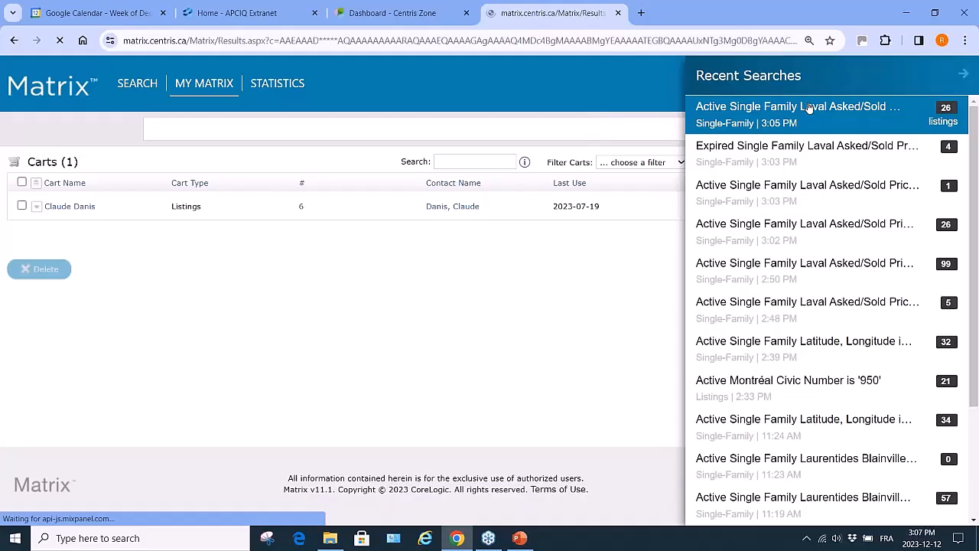
left_click(517, 185)
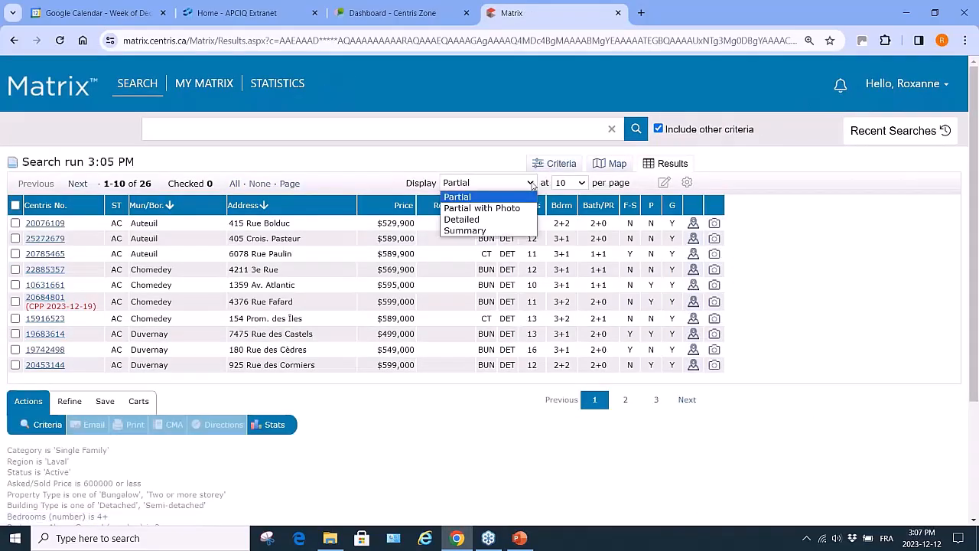
left_click(516, 207)
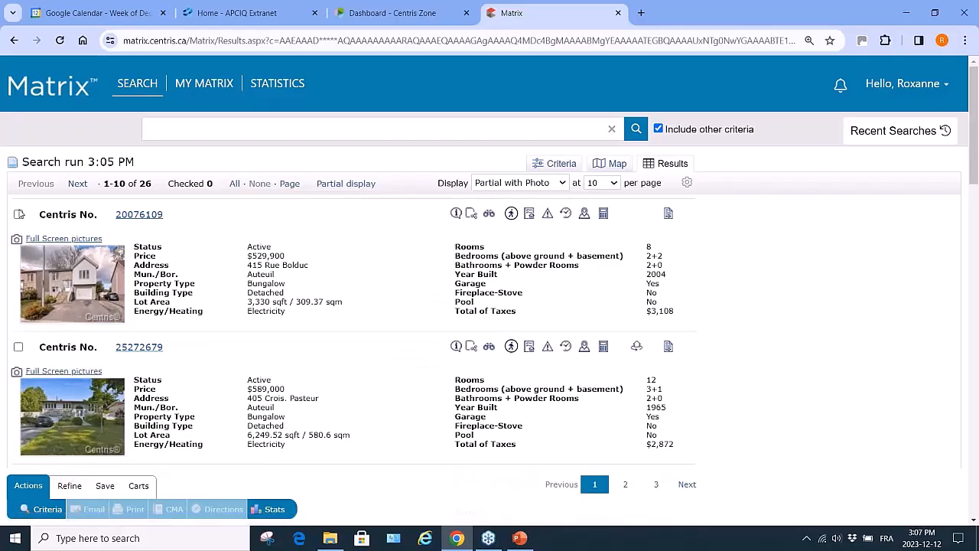
Tick three listings, including 20785465 and 19742498, and open the Email 3 Listings form
left_click(18, 214)
scroll(69, 428, "down", 2)
scroll(82, 440, "down", 2)
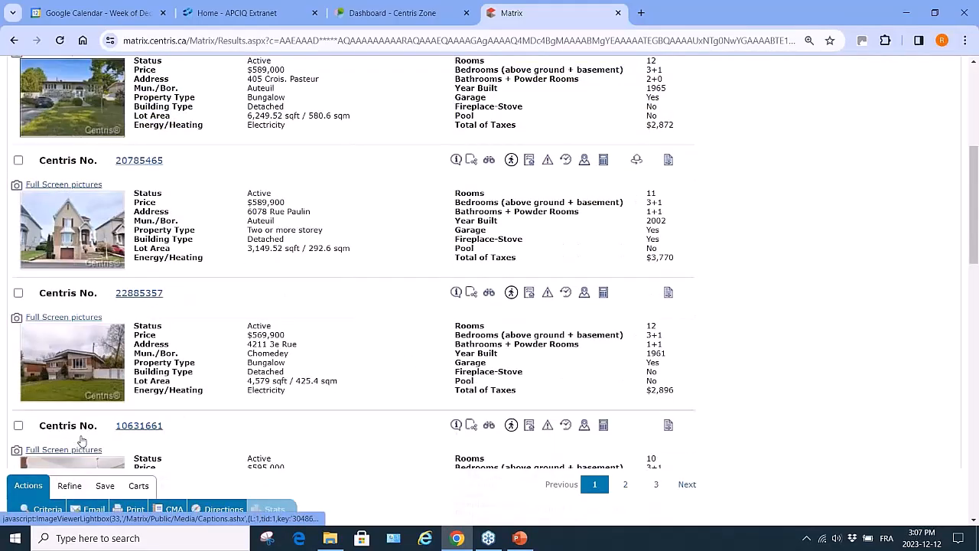
left_click(18, 150)
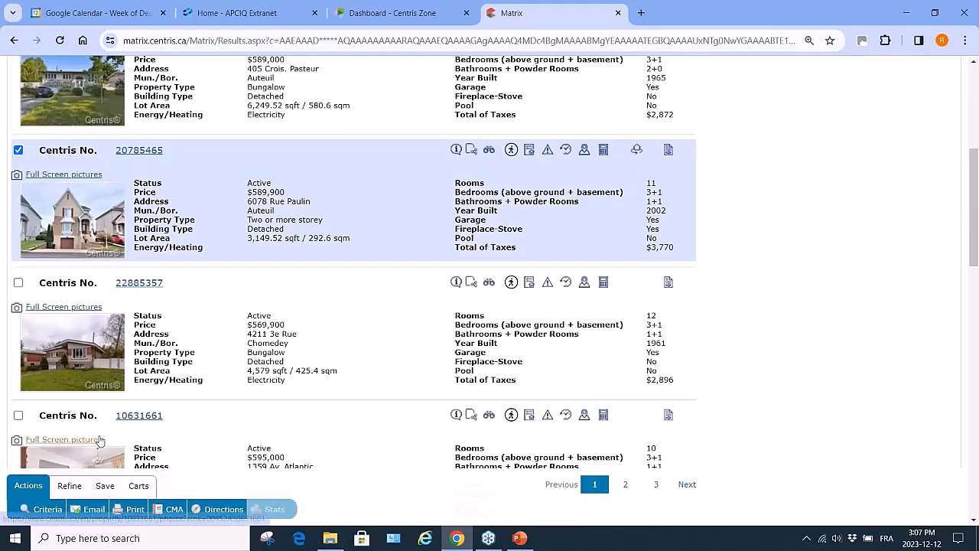
scroll(99, 442, "down", 3)
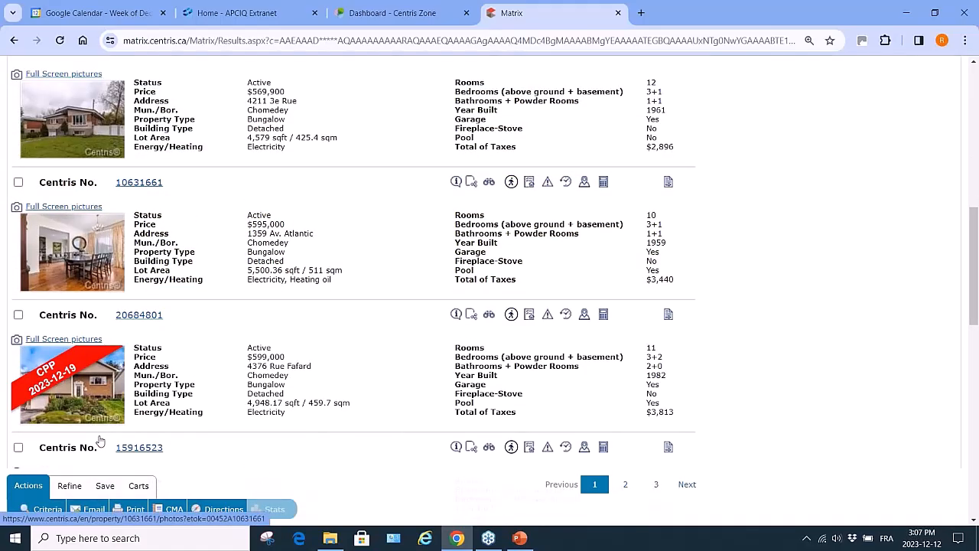
scroll(99, 442, "down", 4)
scroll(149, 387, "down", 4)
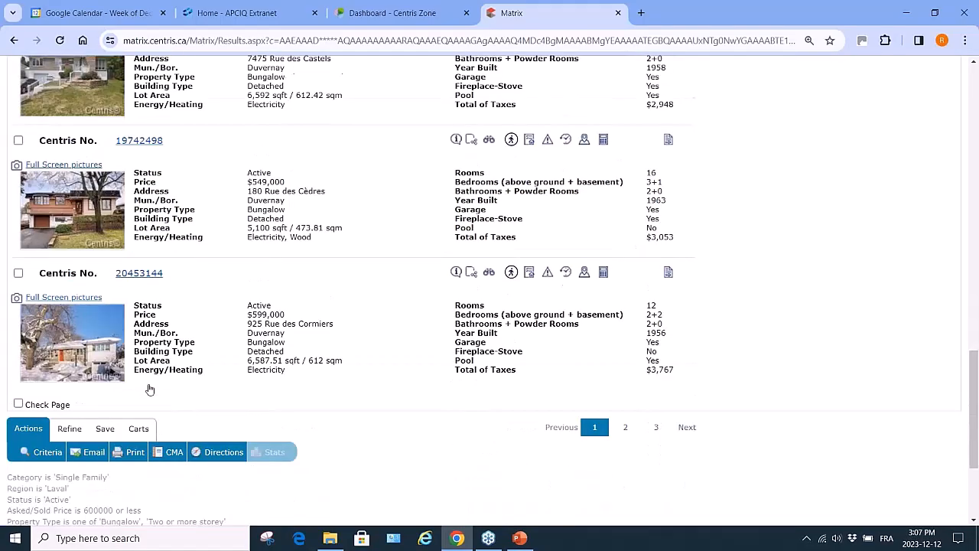
left_click(19, 141)
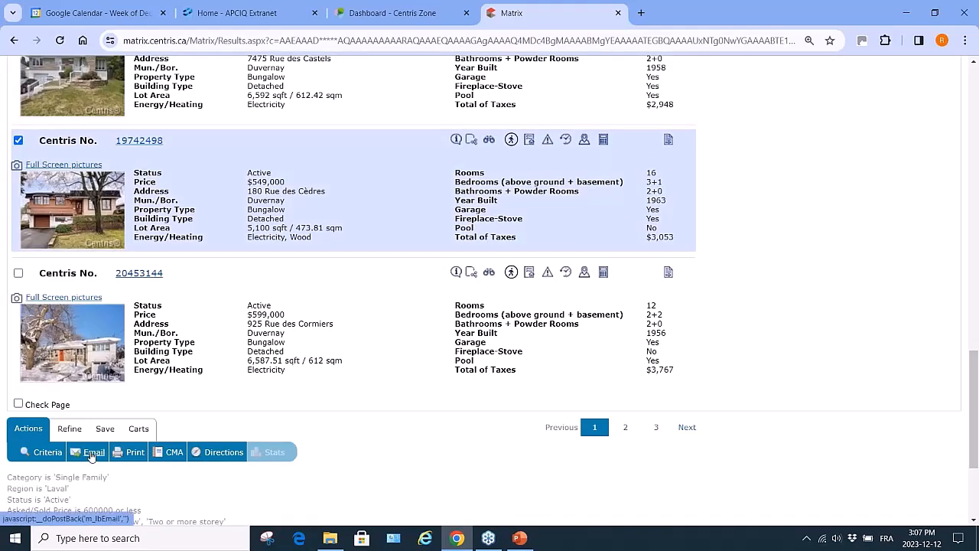
left_click(91, 453)
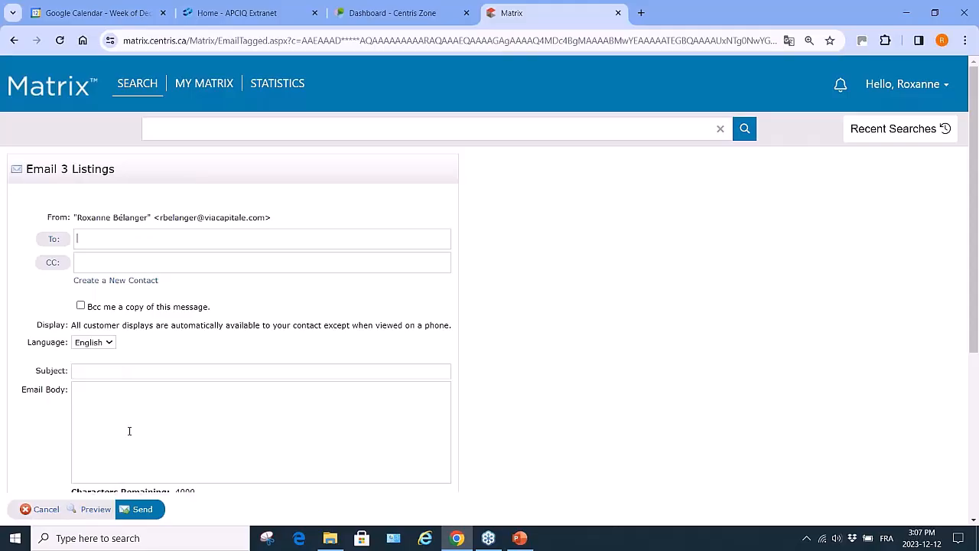
Review the unsent email down to the signature, then close the Matrix tab without sending
scroll(129, 431, "down", 2)
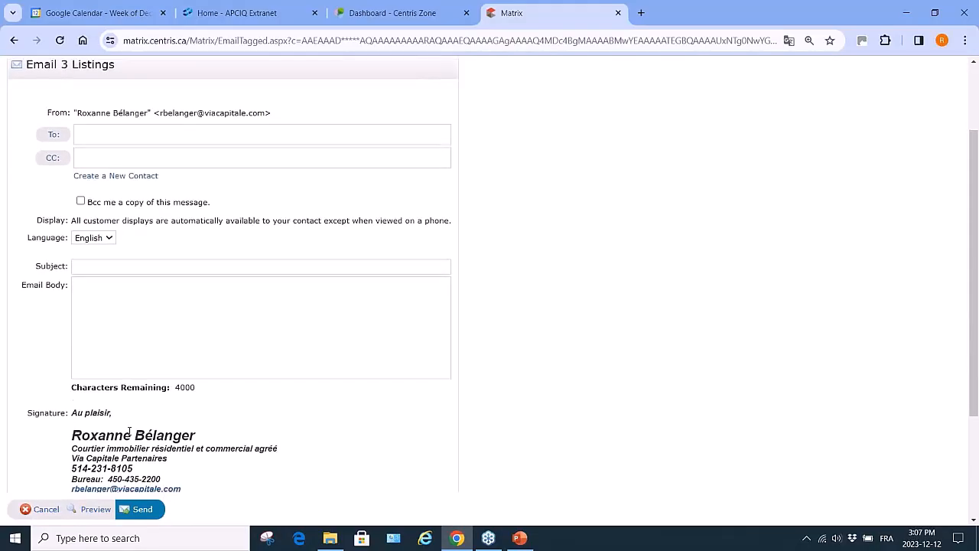
scroll(129, 431, "down", 2)
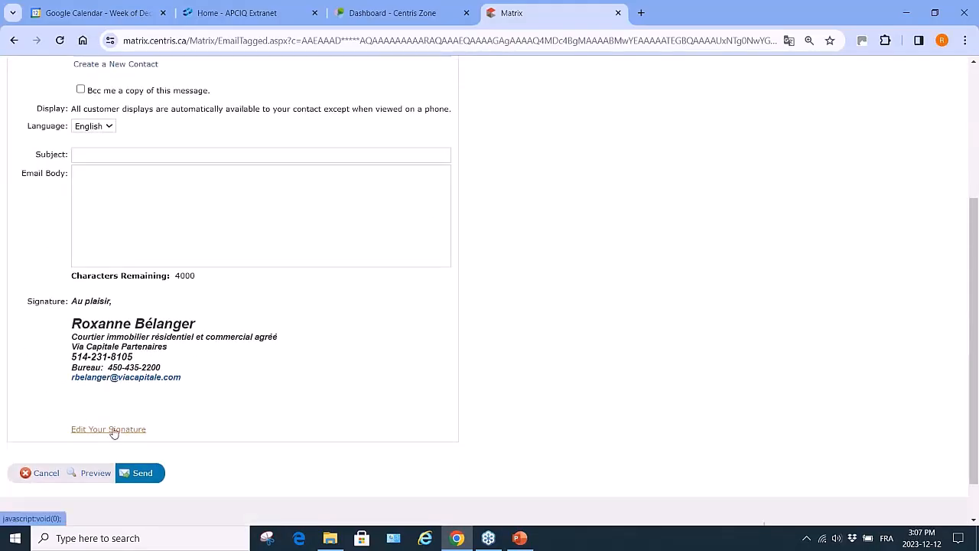
scroll(312, 224, "up", 4)
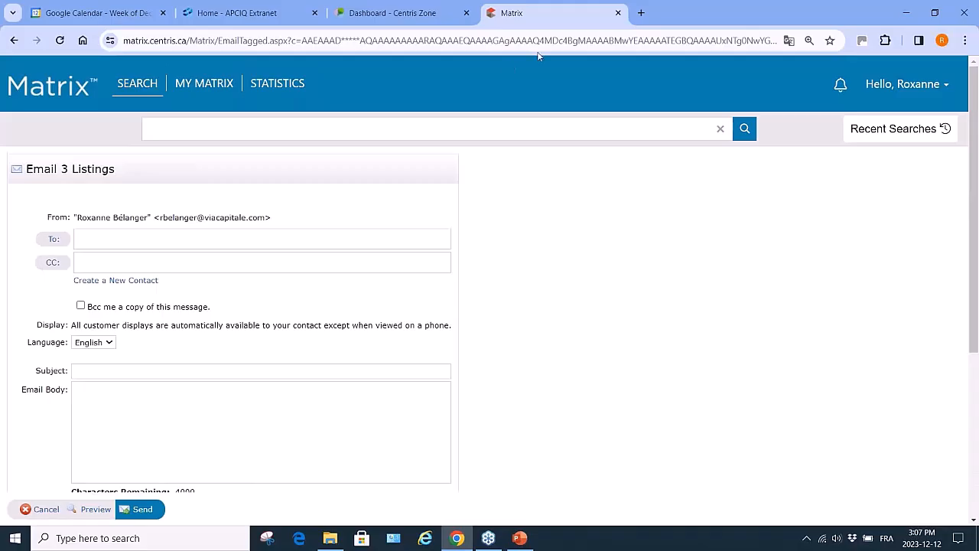
left_click(619, 13)
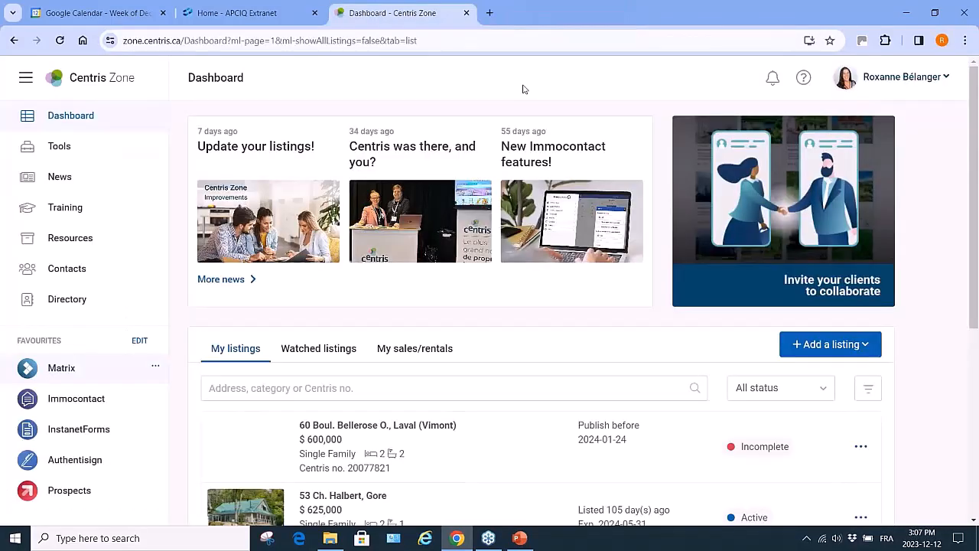
Relaunch Matrix from the Centris Zone sidebar, landing on the My Matrix home page
left_click(61, 368)
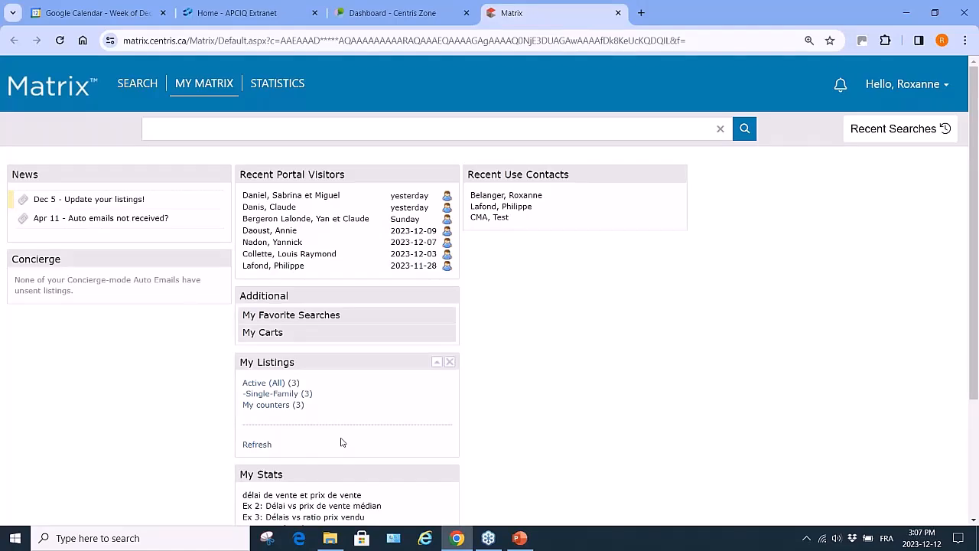
mouse_move(133, 82)
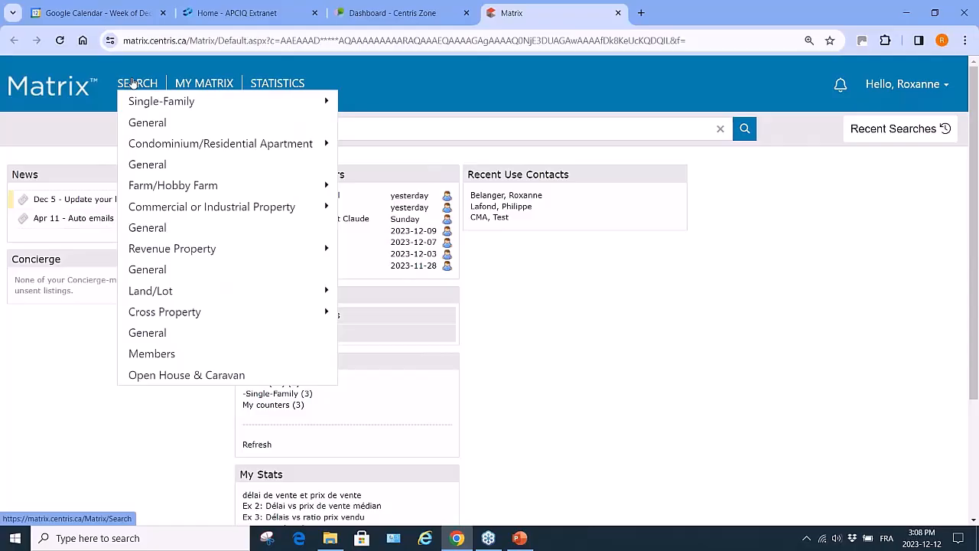
mouse_move(140, 355)
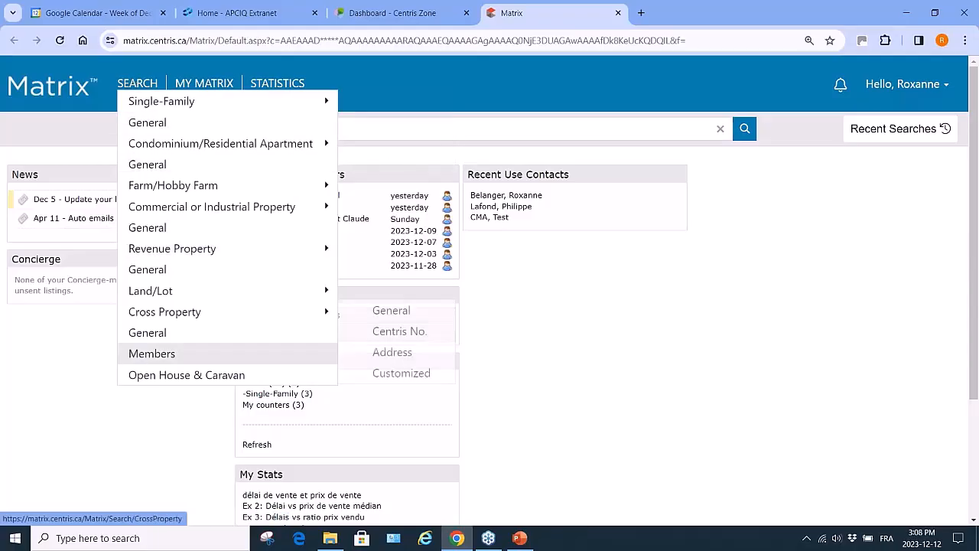
Find the broker by last name in Members search, view her three active listings, then open Search
left_click(165, 358)
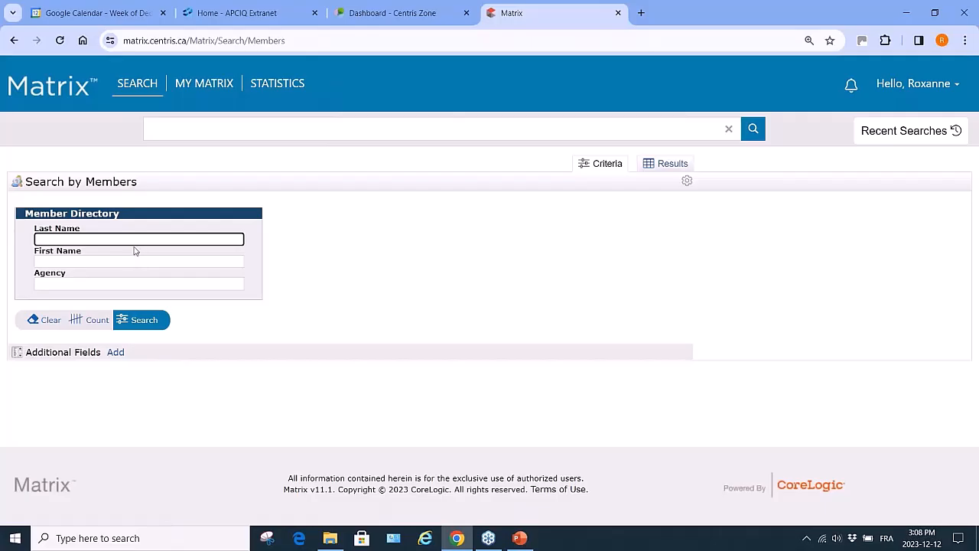
type("Belanger")
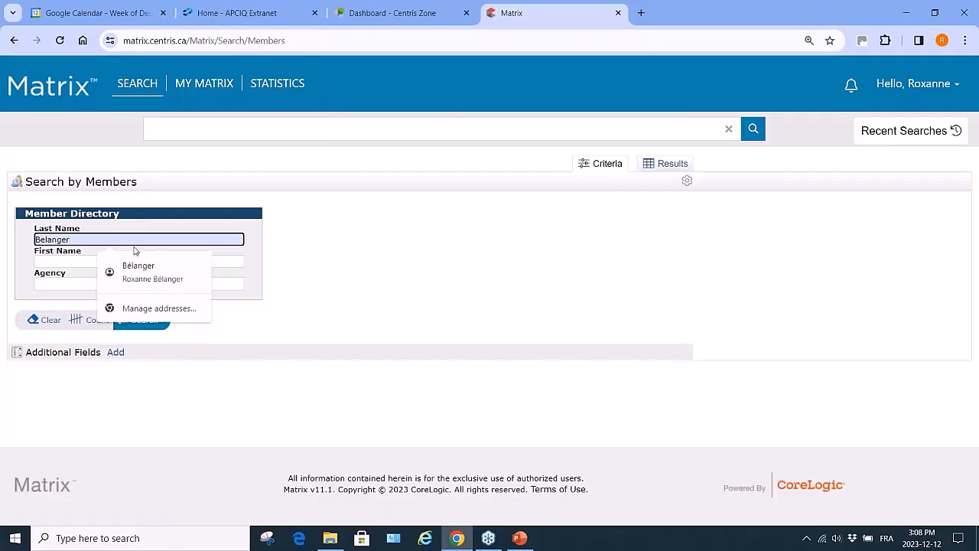
left_click(136, 267)
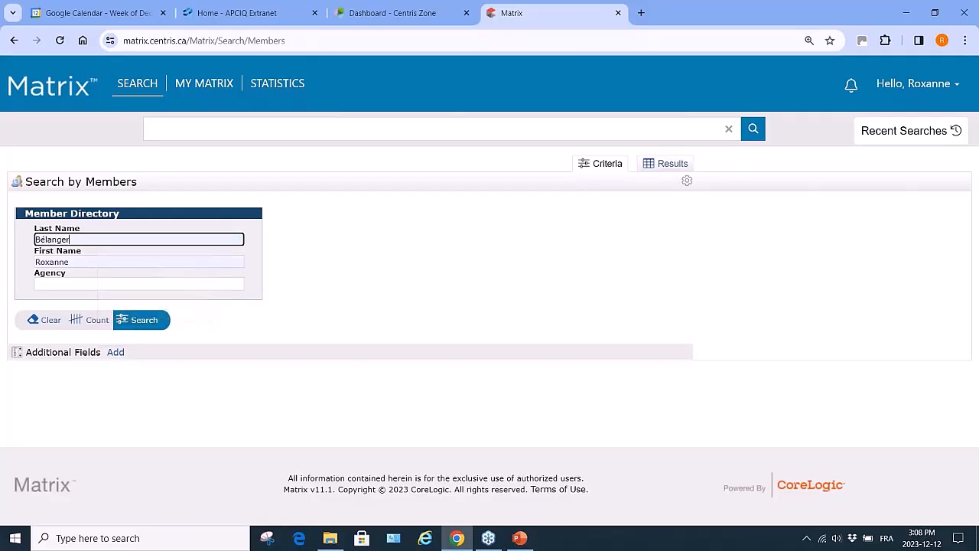
left_click(148, 314)
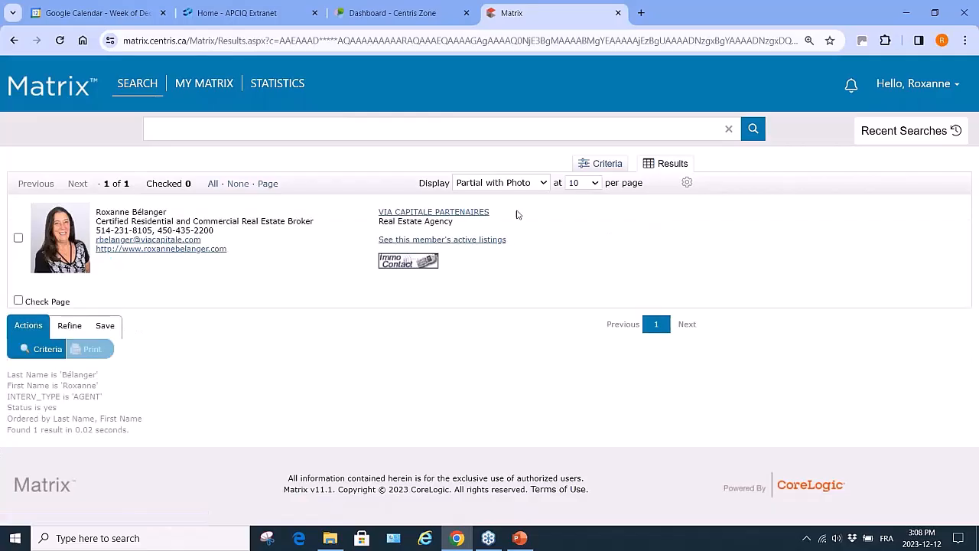
left_click(476, 240)
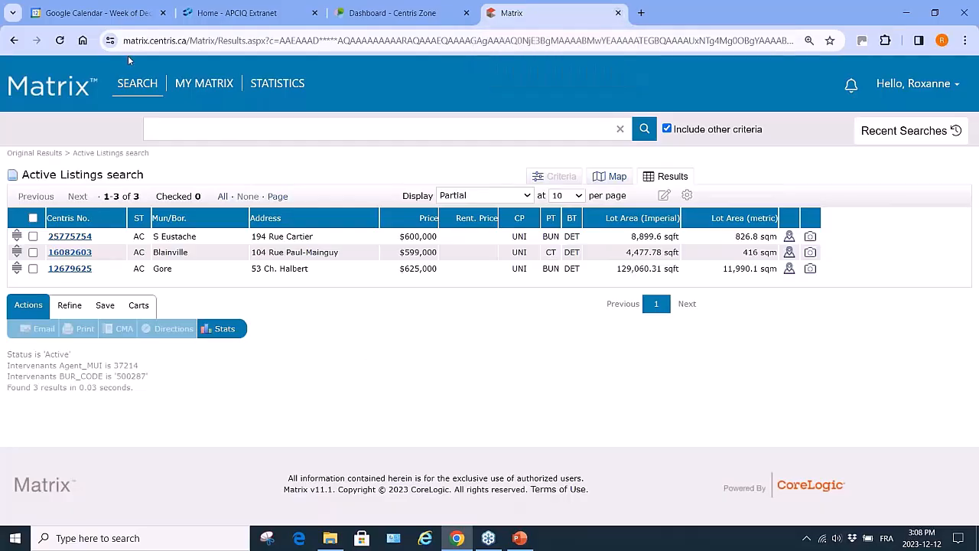
left_click(136, 84)
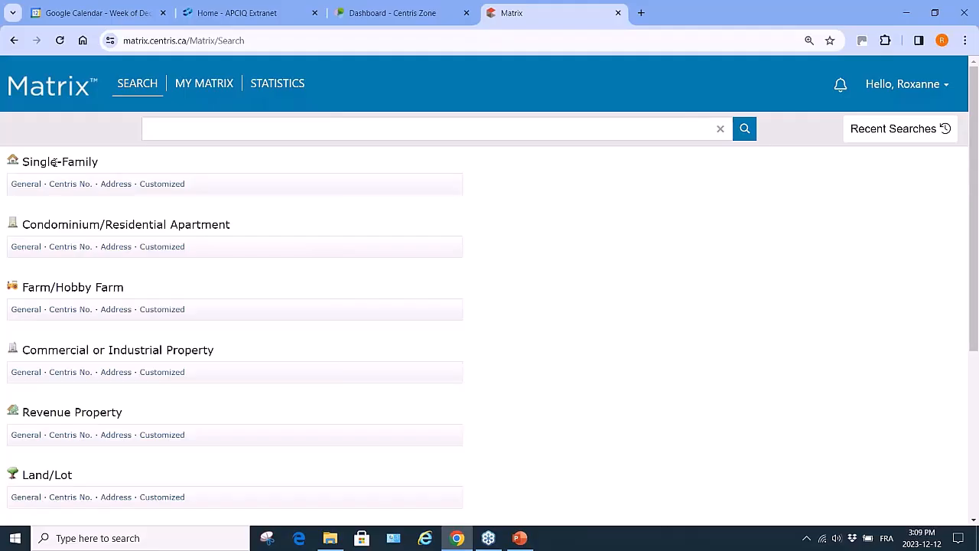
Search intergeneration single-family homes in Blainville, Laurentides, check the 14 matches, and return to the form
left_click(140, 84)
mouse_move(144, 102)
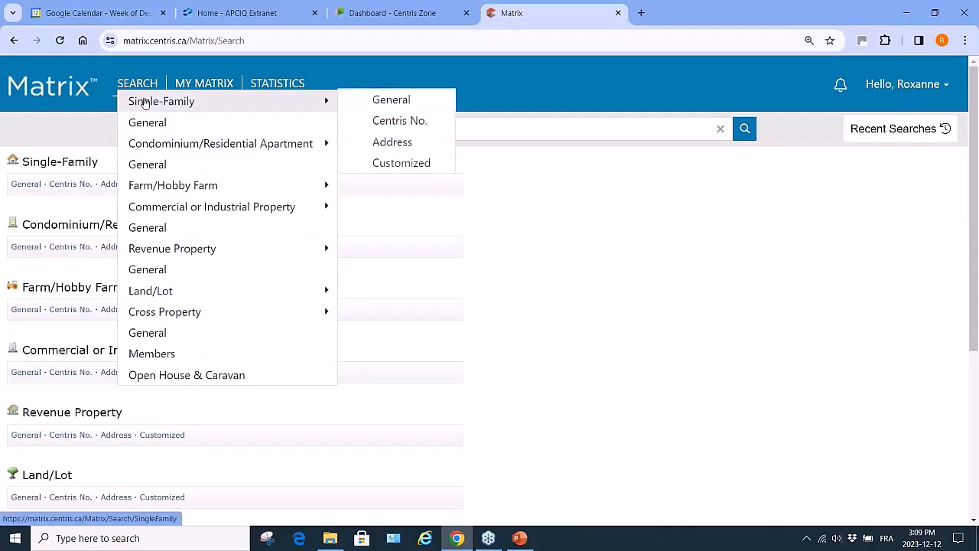
left_click(391, 100)
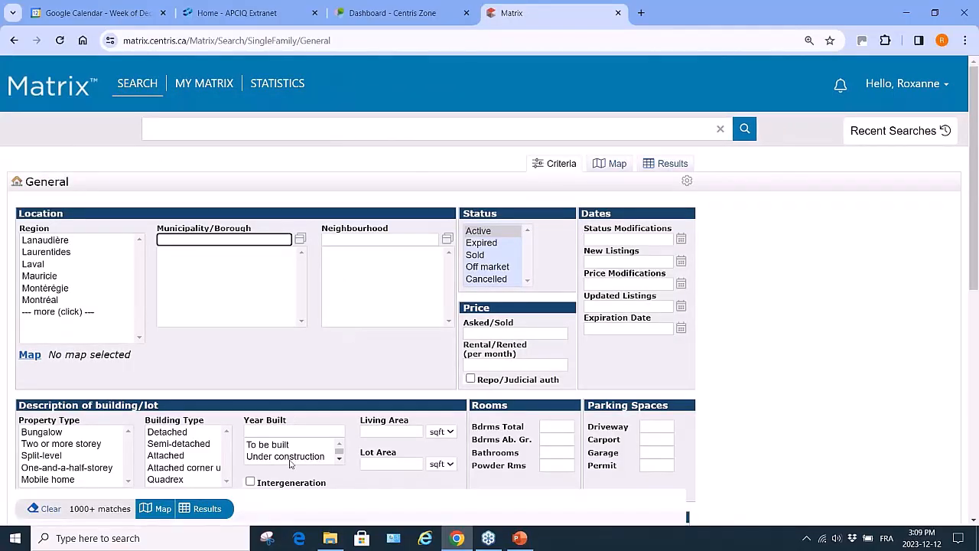
scroll(290, 462, "down", 1)
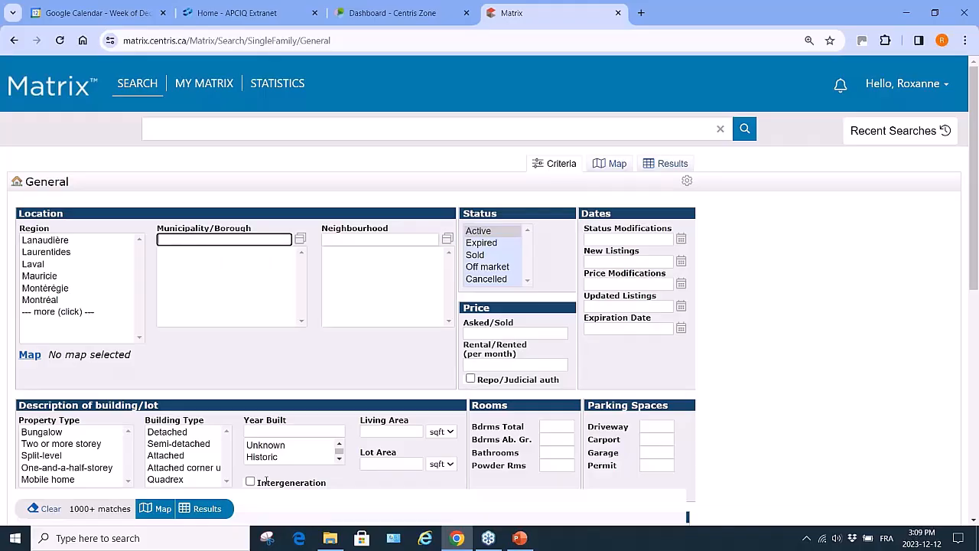
left_click(49, 252)
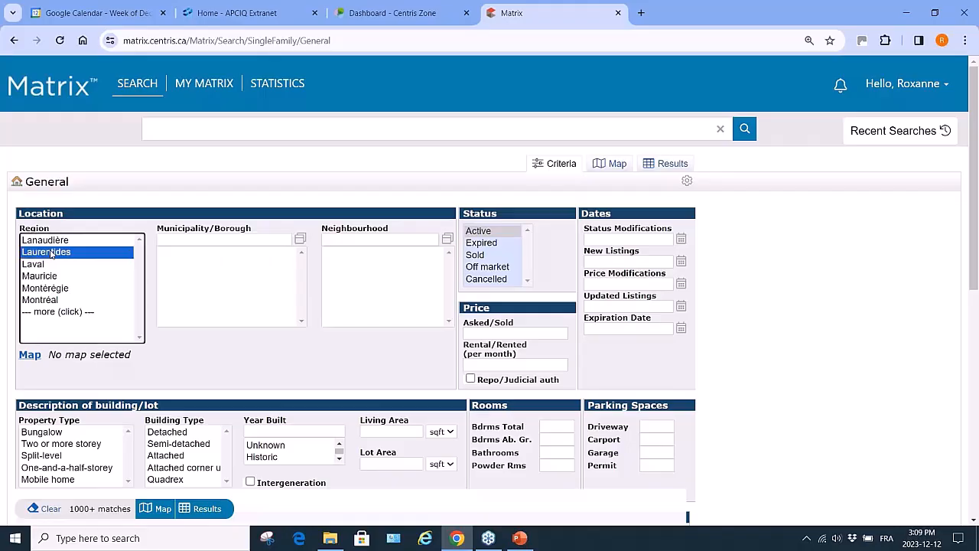
left_click(177, 290)
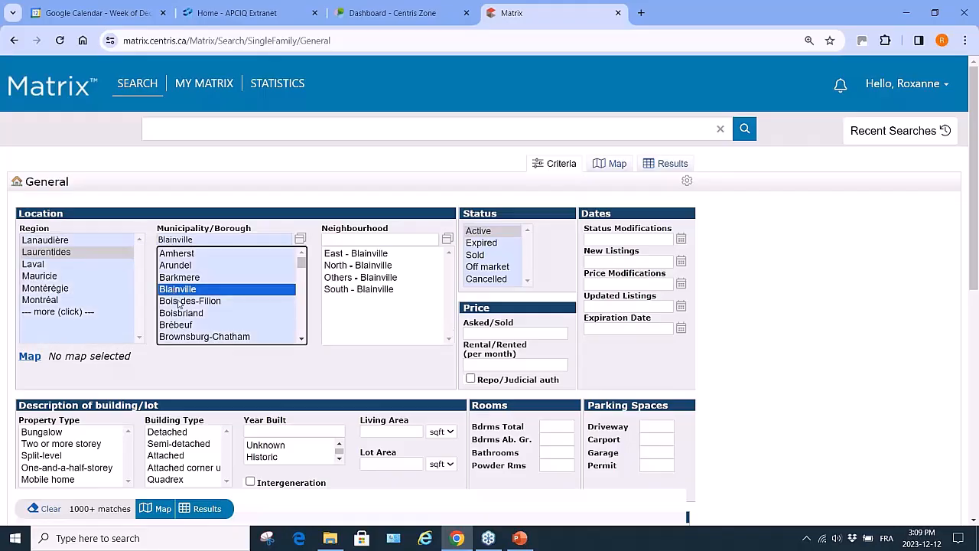
left_click(251, 483)
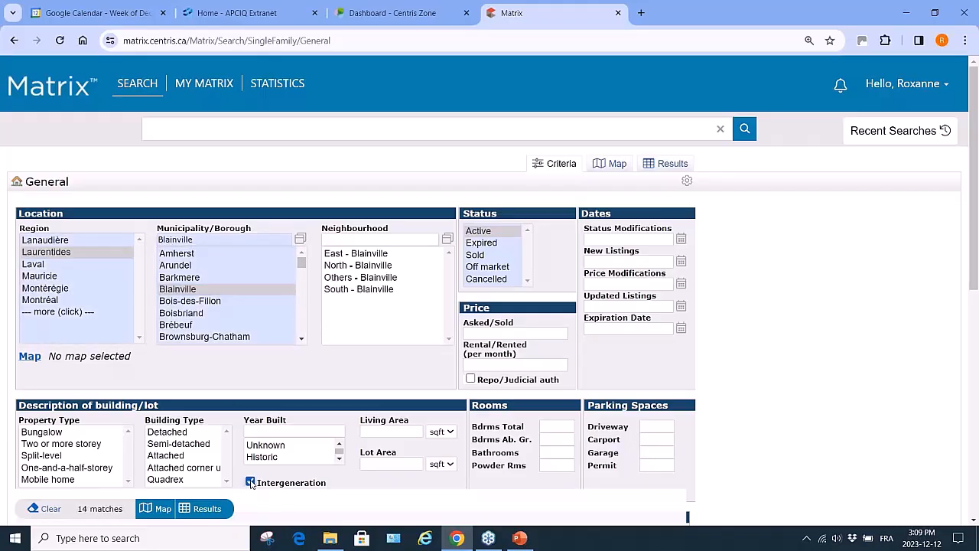
left_click(114, 510)
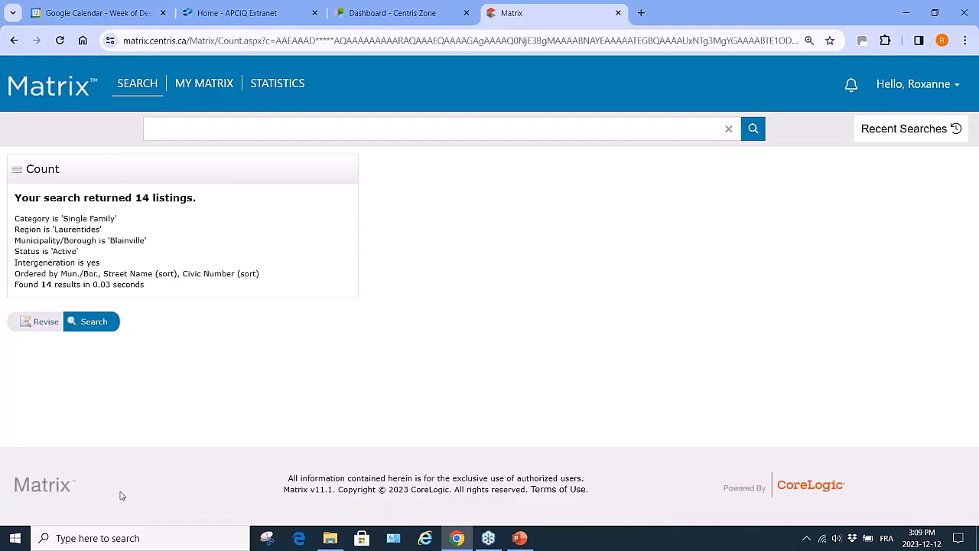
left_click(14, 39)
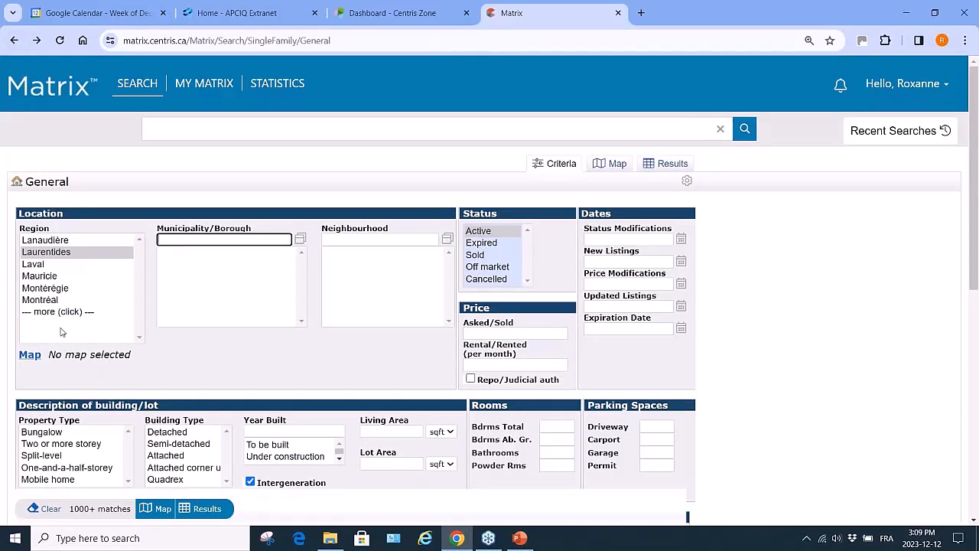
Show the 185 intergeneration single-family results across Laurentides, sorted by municipality and street
left_click(207, 511)
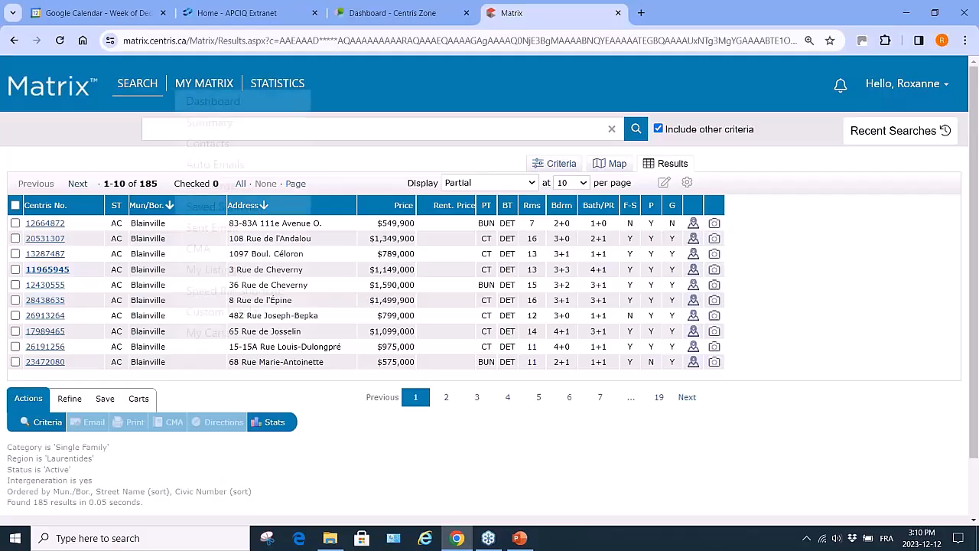
mouse_move(137, 84)
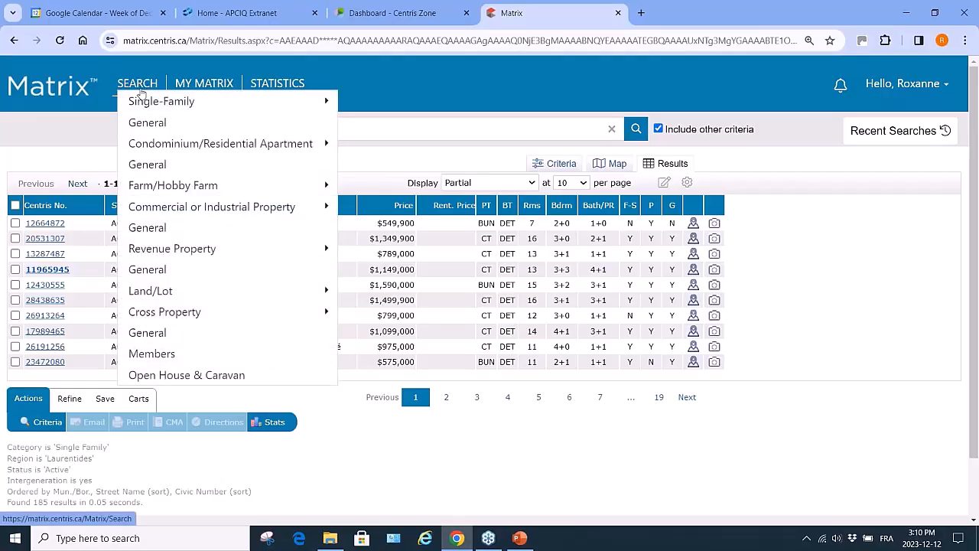
mouse_move(148, 104)
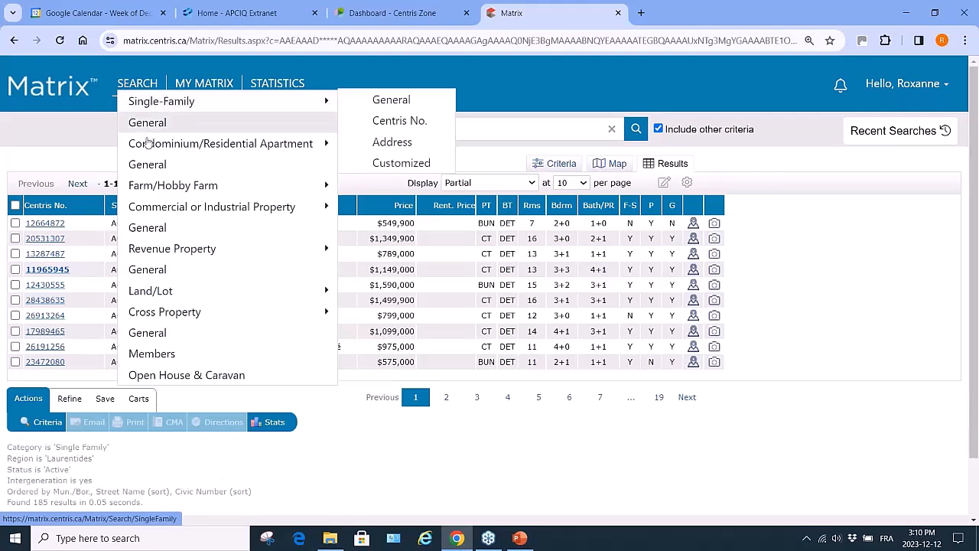
mouse_move(140, 251)
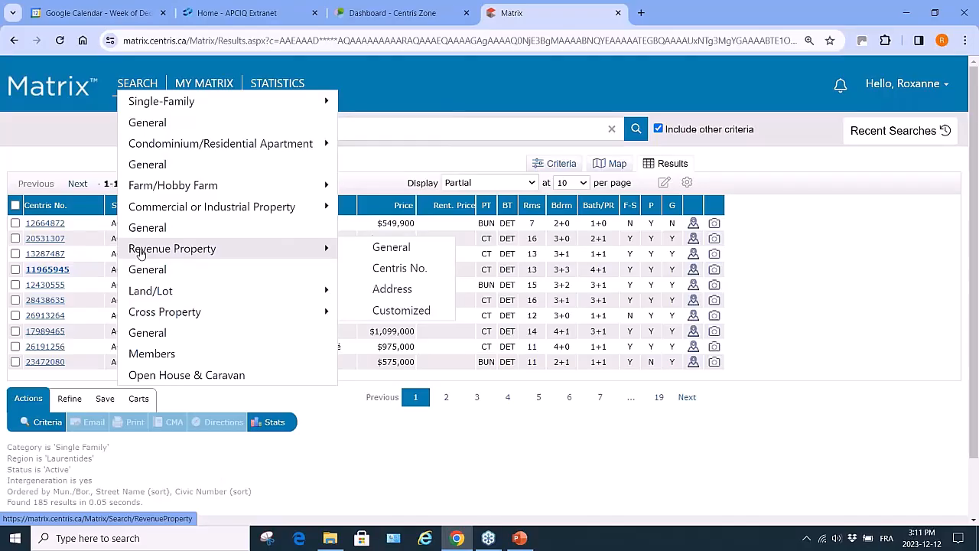
Run a general Revenue Property search for duplexes in Blainville, Laurentides, returning 7 listings
left_click(400, 251)
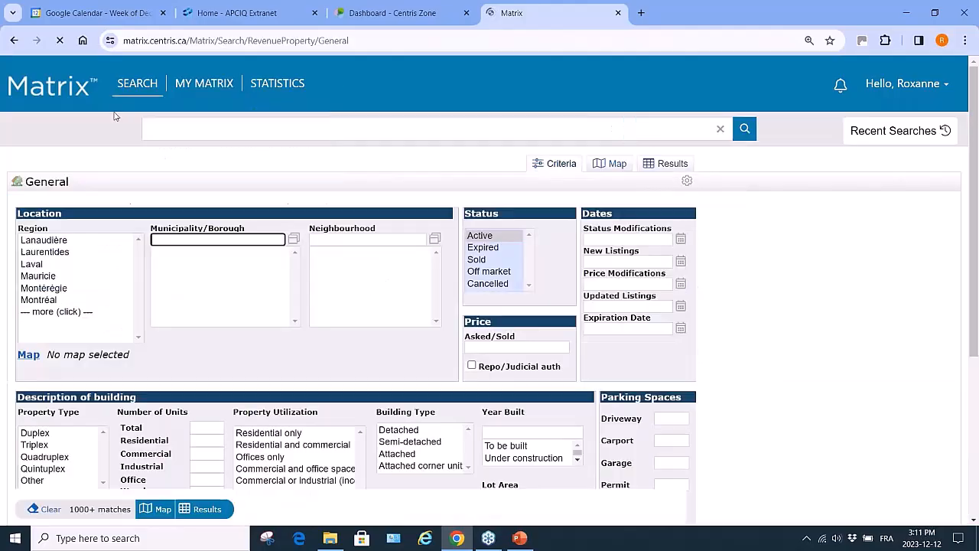
left_click(46, 253)
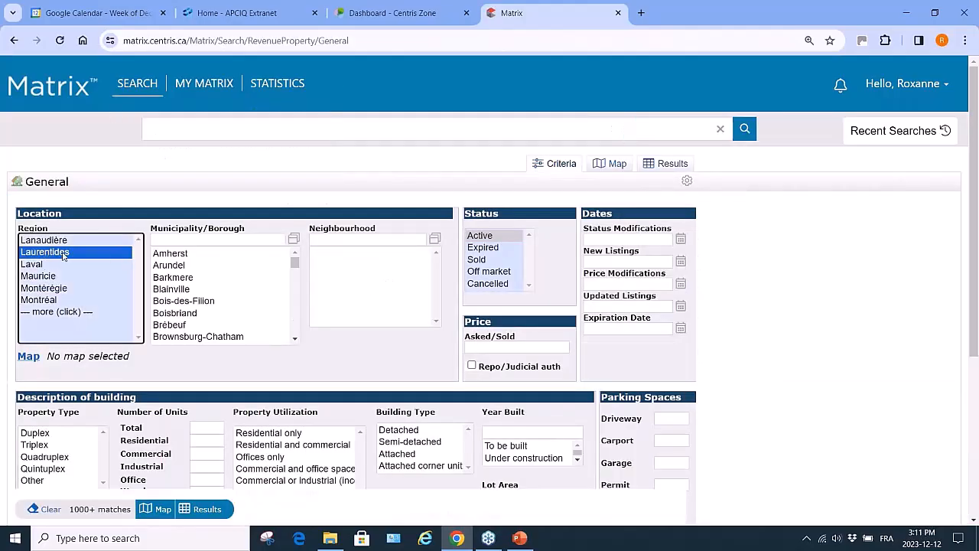
left_click(171, 289)
left_click(34, 433)
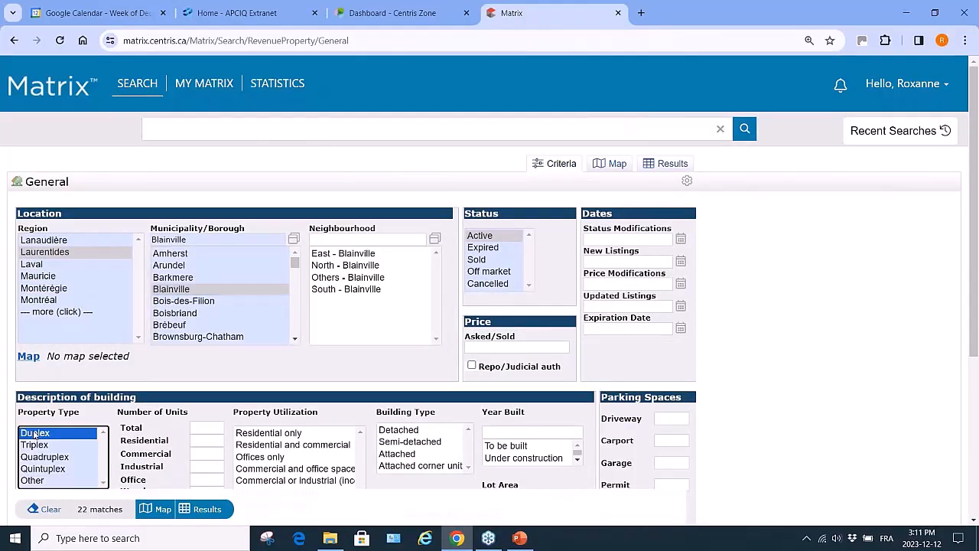
left_click(210, 512)
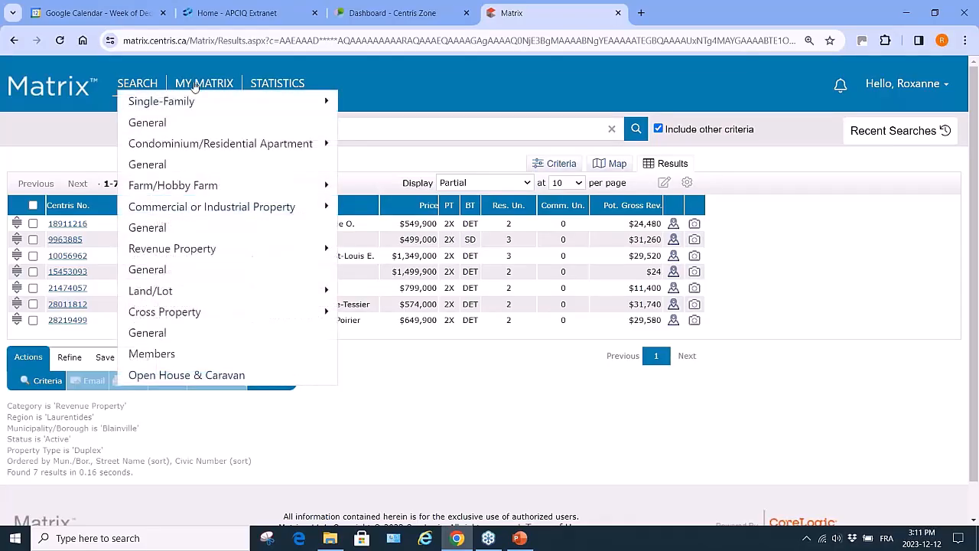
mouse_move(216, 87)
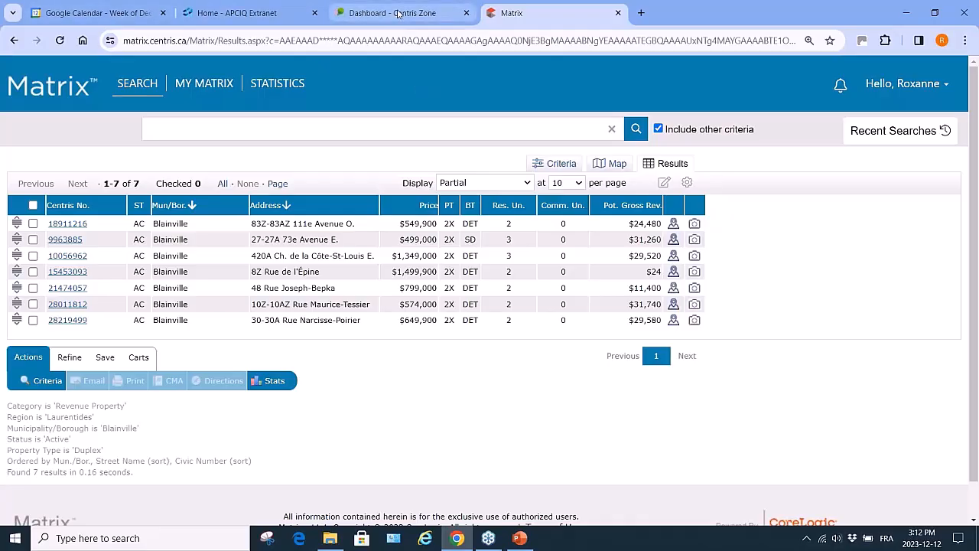
Open the Matrix tool kit from Centris Zone's Tools page and browse its webinars and tutorial videos
mouse_move(398, 14)
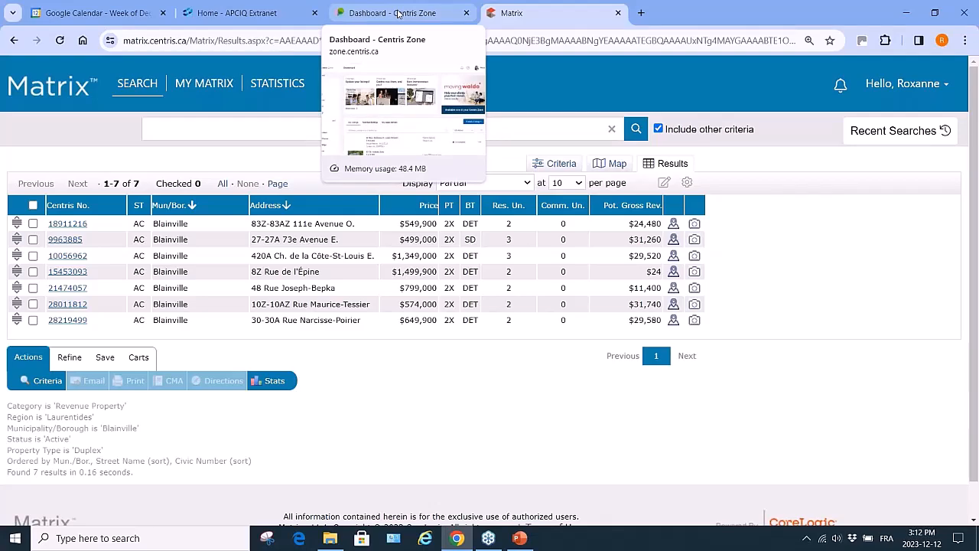
left_click(398, 14)
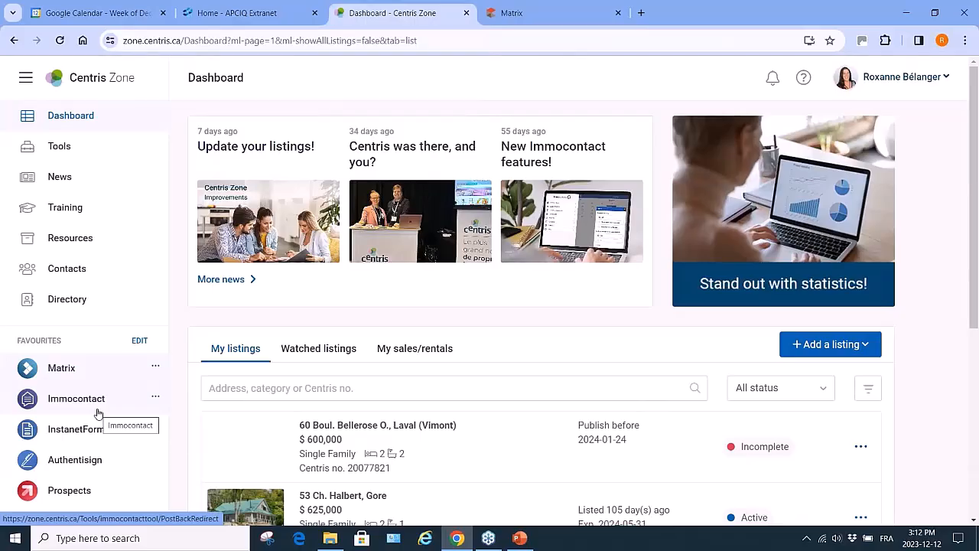
left_click(61, 147)
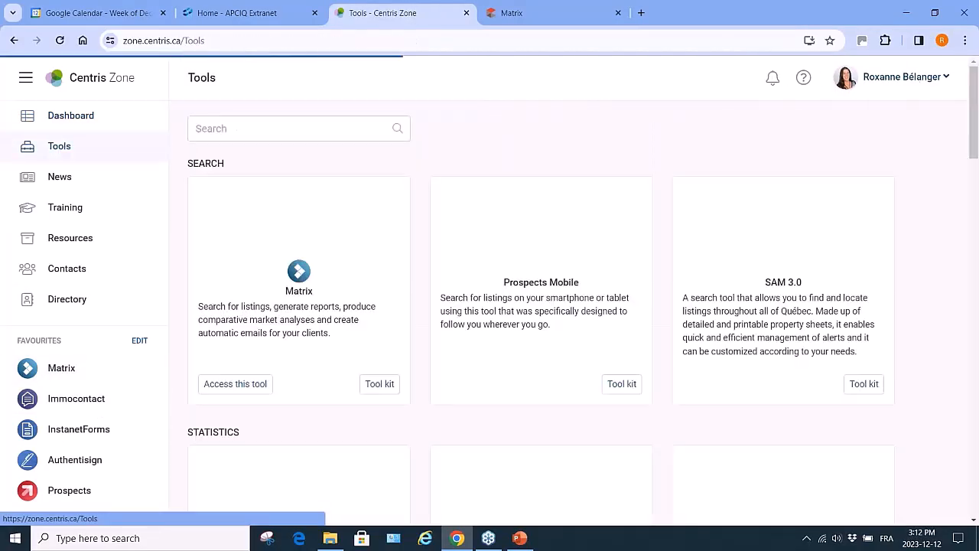
left_click(379, 393)
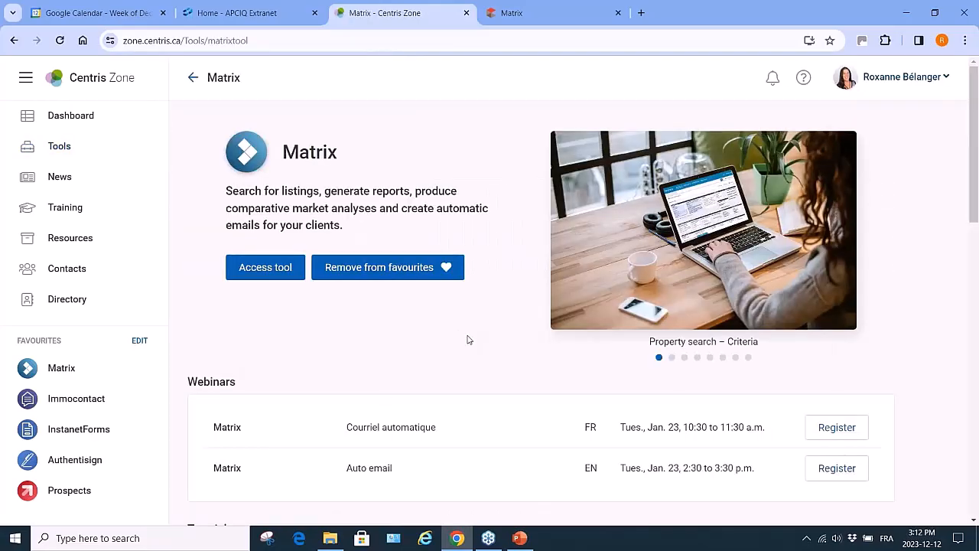
scroll(468, 339, "down", 3)
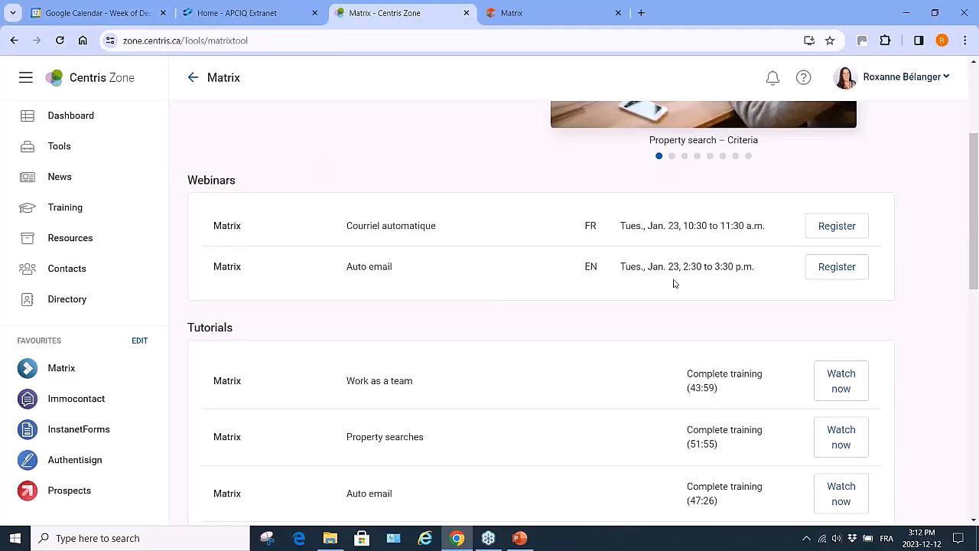
scroll(619, 404, "down", 2)
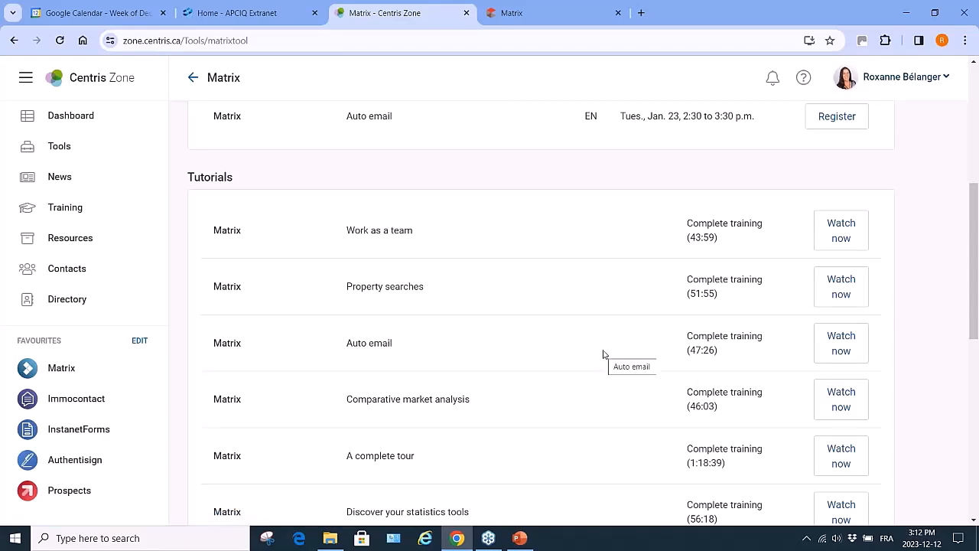
scroll(603, 354, "down", 3)
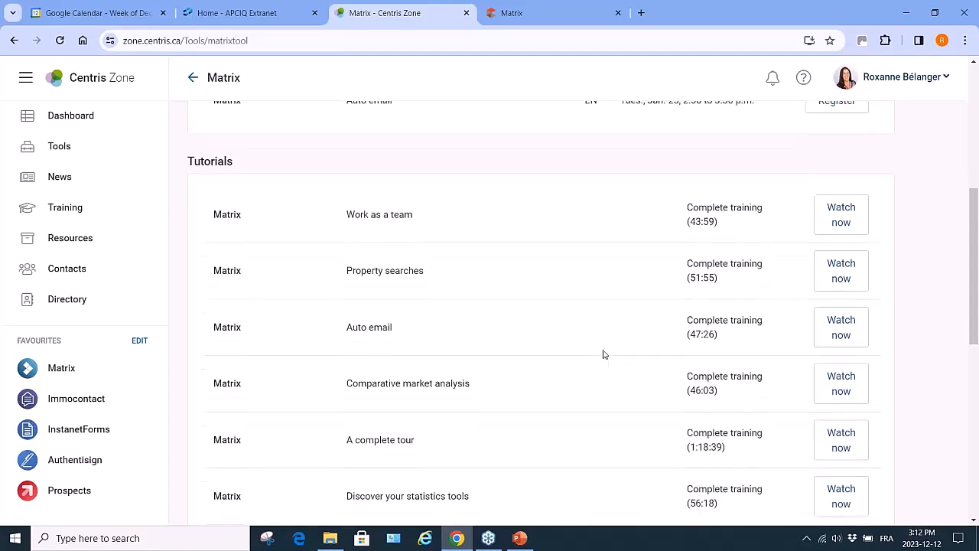
scroll(603, 354, "down", 3)
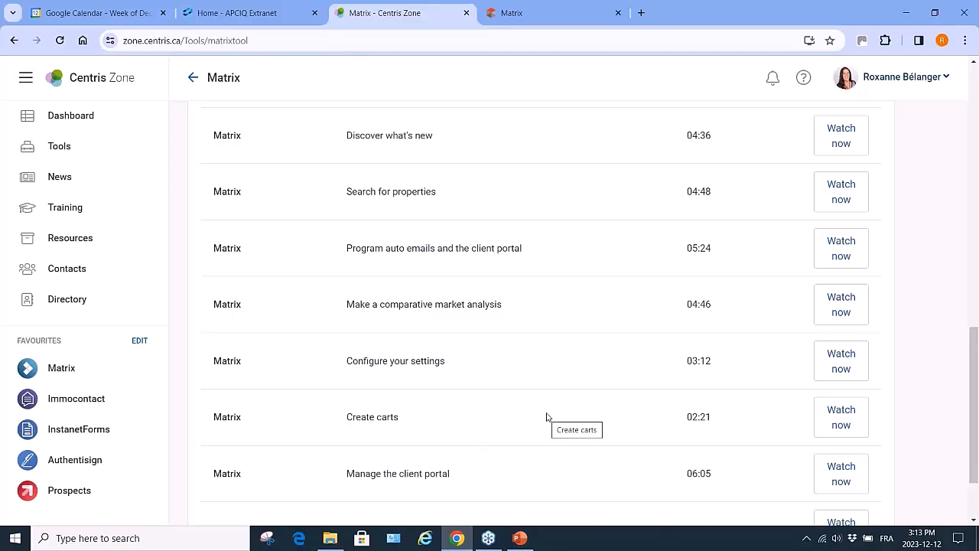
scroll(546, 417, "down", 3)
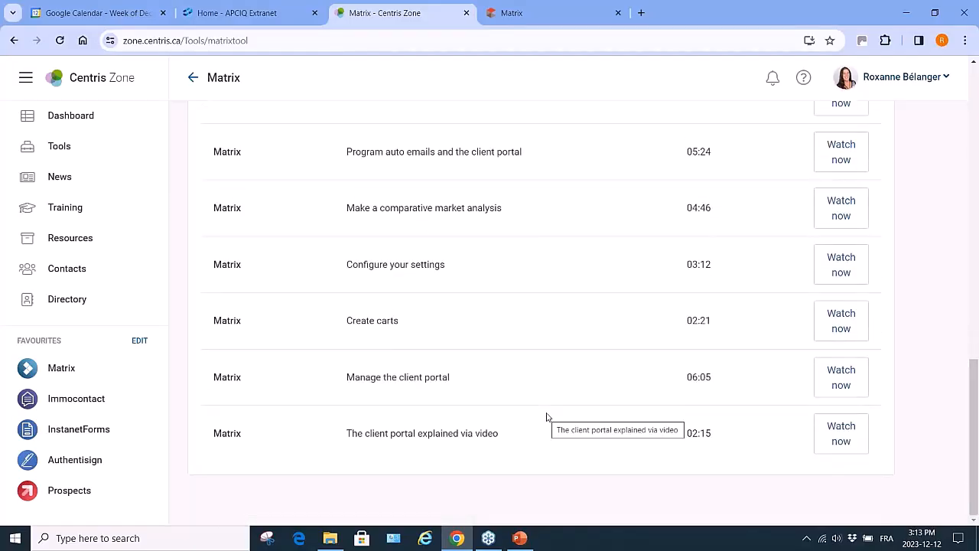
scroll(546, 417, "up", 3)
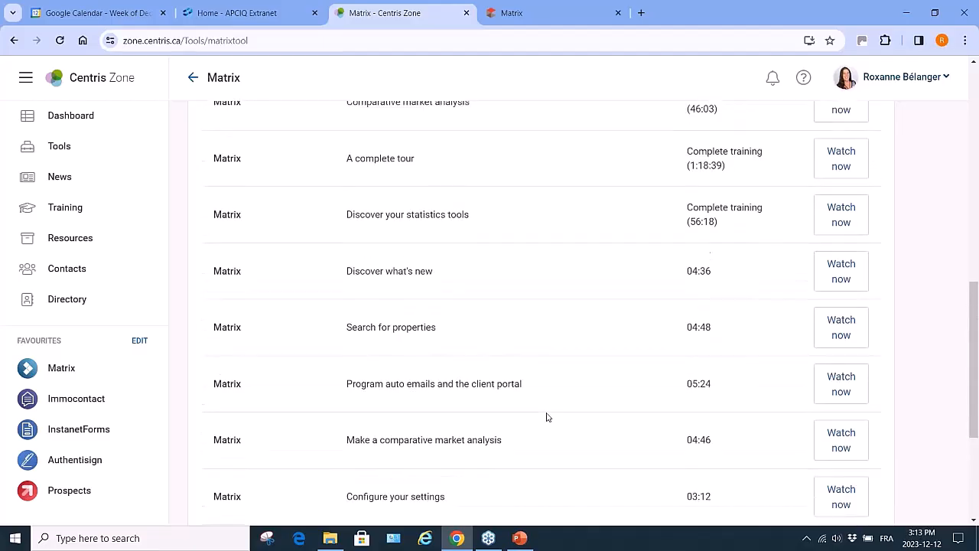
scroll(546, 417, "up", 10)
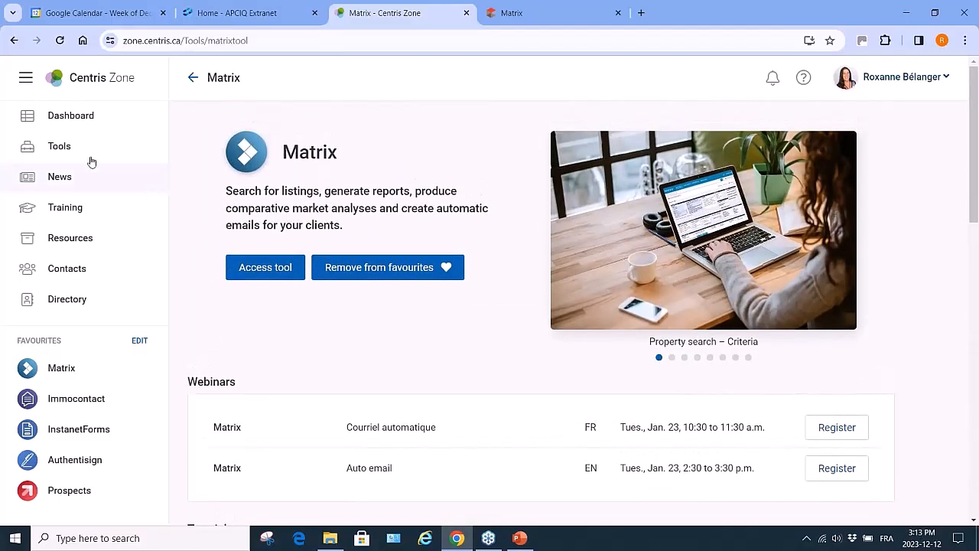